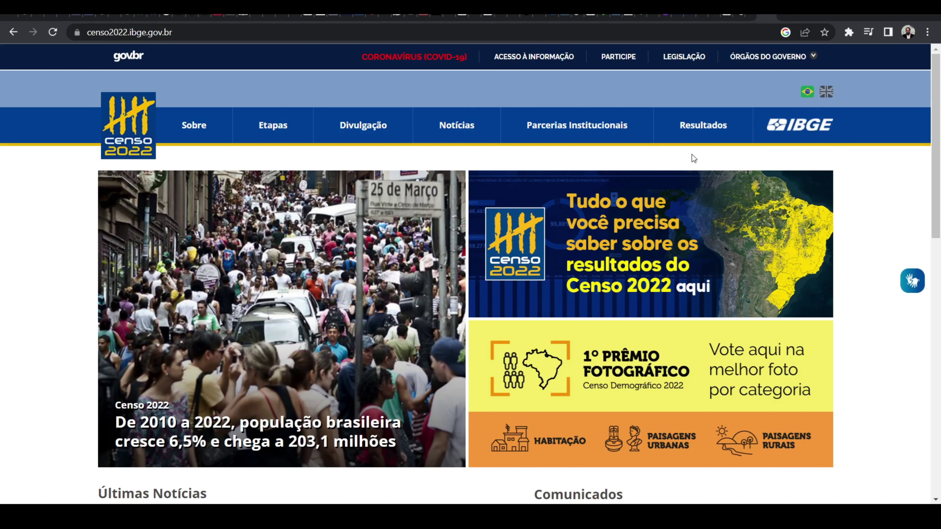
# Open the census results' download tables for the "População e Domicílios - Primeiros Resultados" release.
pyautogui.click(696, 126)
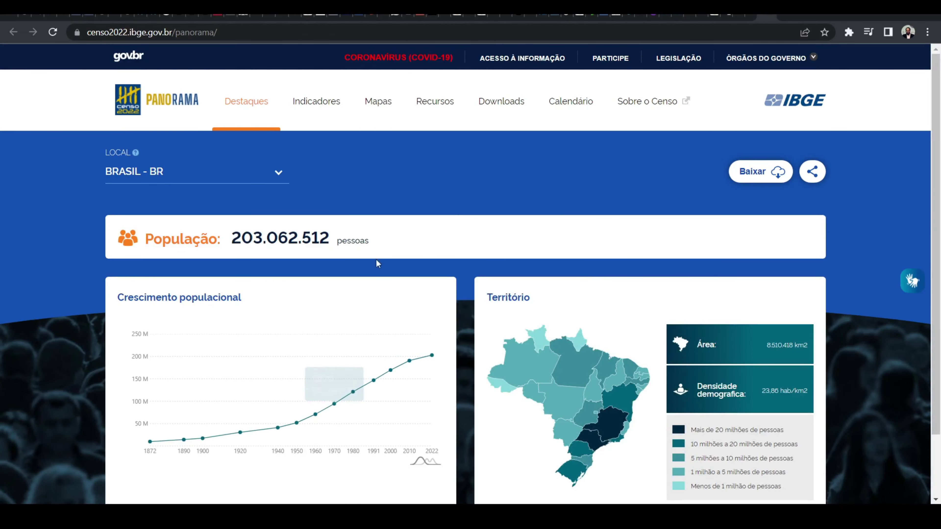
pyautogui.scroll(-2, 728, 317)
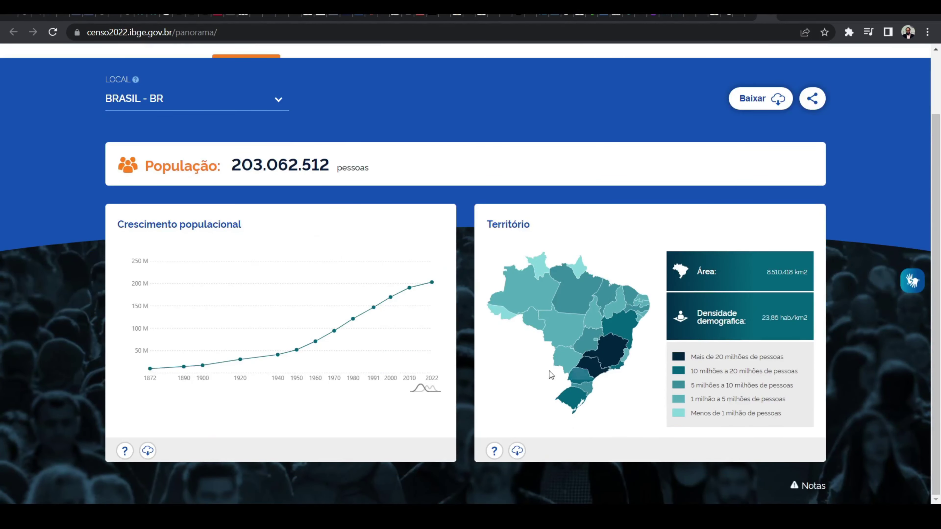
pyautogui.scroll(2, 613, 130)
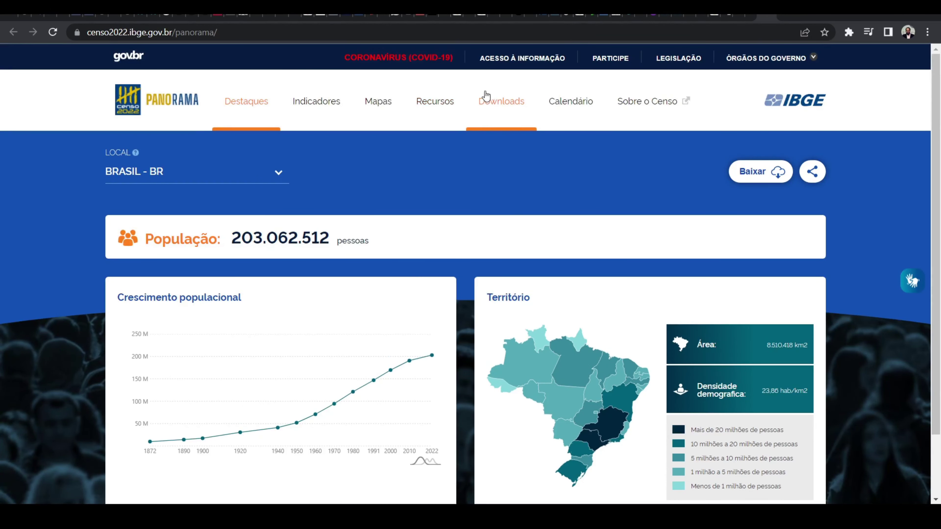
pyautogui.click(510, 109)
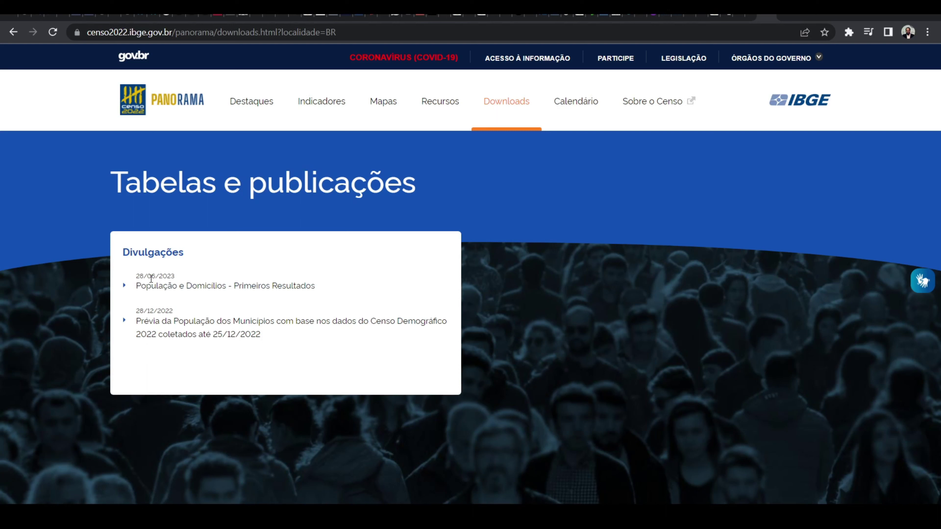
pyautogui.click(171, 292)
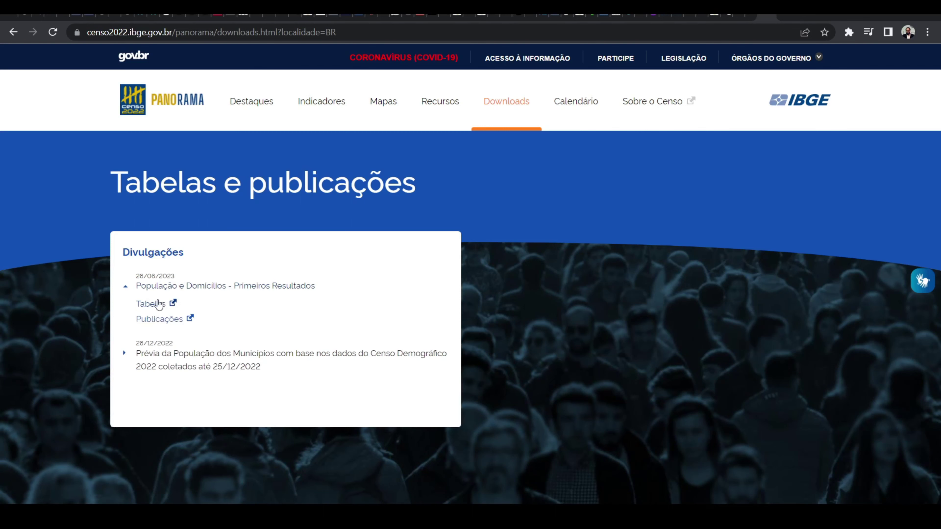
pyautogui.click(139, 304)
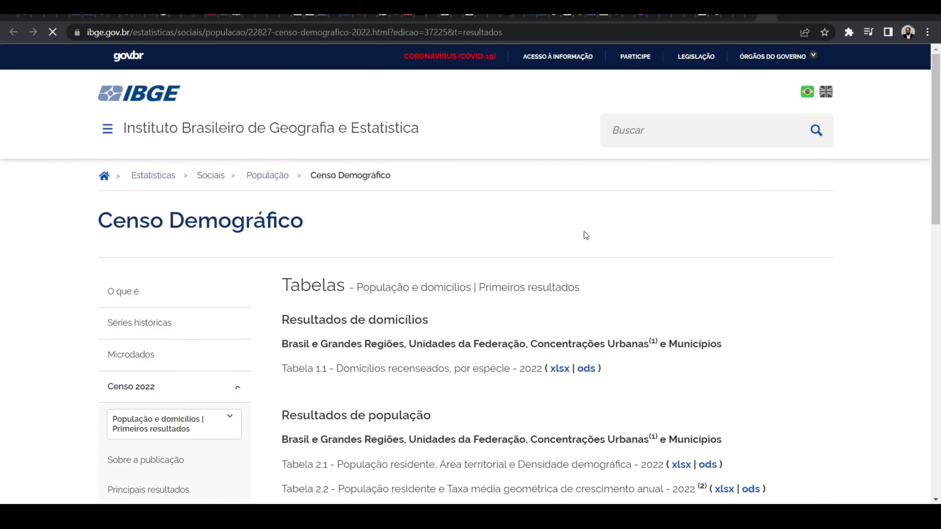
# Download the xlsx versions of Tabela 1.1 (Domicílios recenseados) and the first-listed Tabela 2.1 (População residente).
pyautogui.scroll(-3, 518, 258)
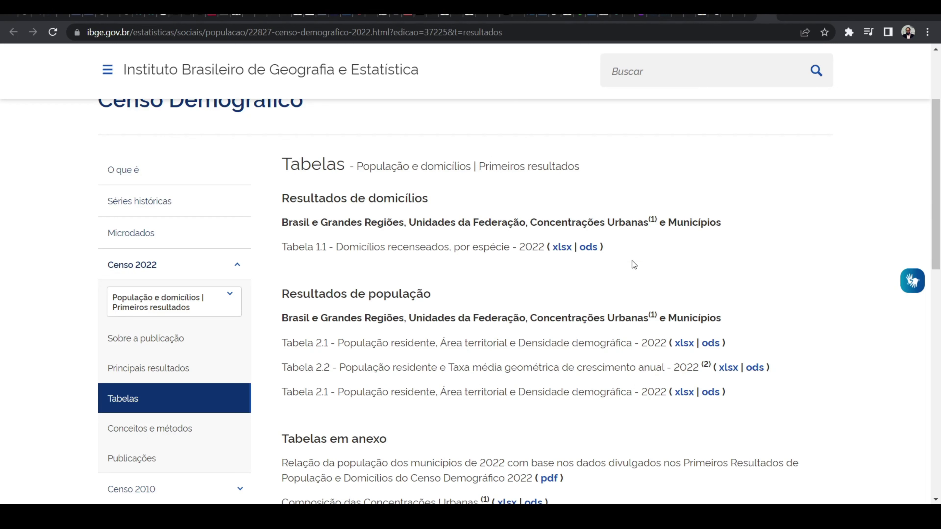
pyautogui.scroll(-2, 632, 263)
pyautogui.scroll(2, 597, 251)
pyautogui.click(558, 249)
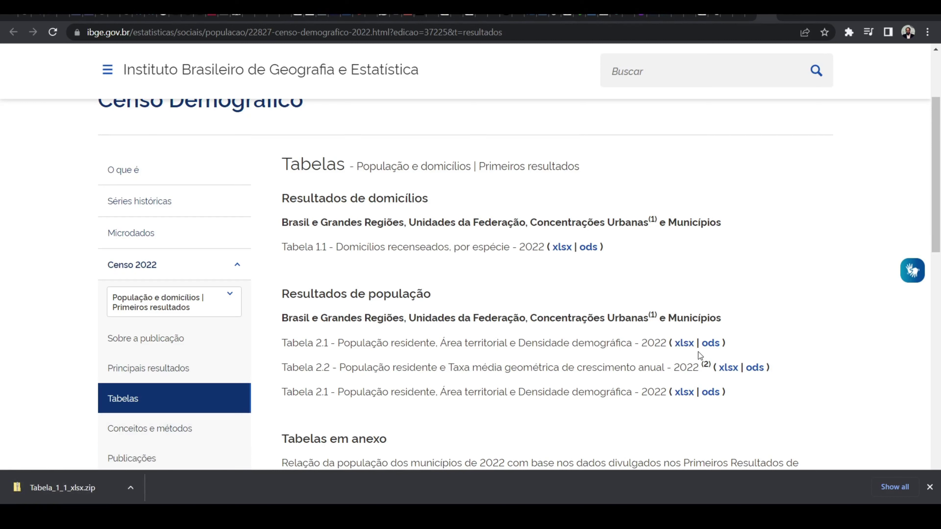
pyautogui.click(685, 344)
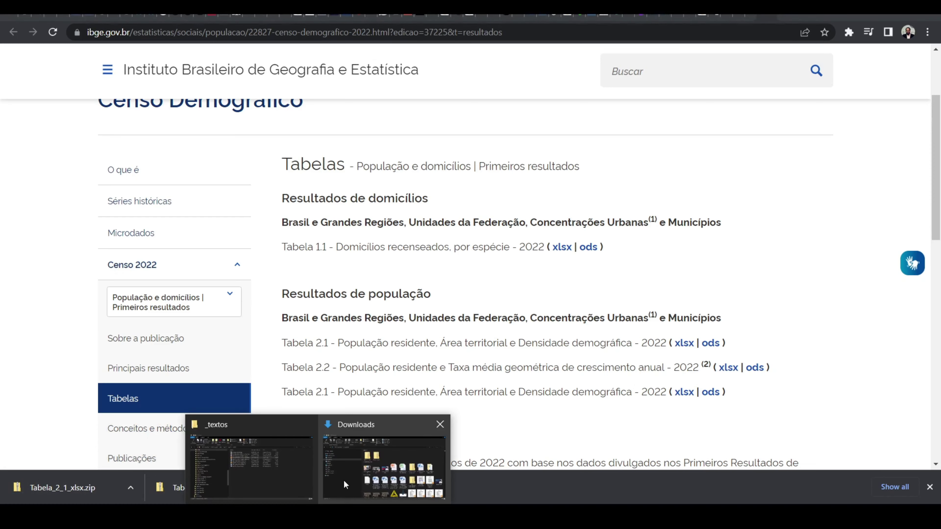
# Switch to the Downloads folder in File Explorer and extract the Tabela_2_1_xlsx archive into its own folder with 7-Zip.
pyautogui.click(383, 454)
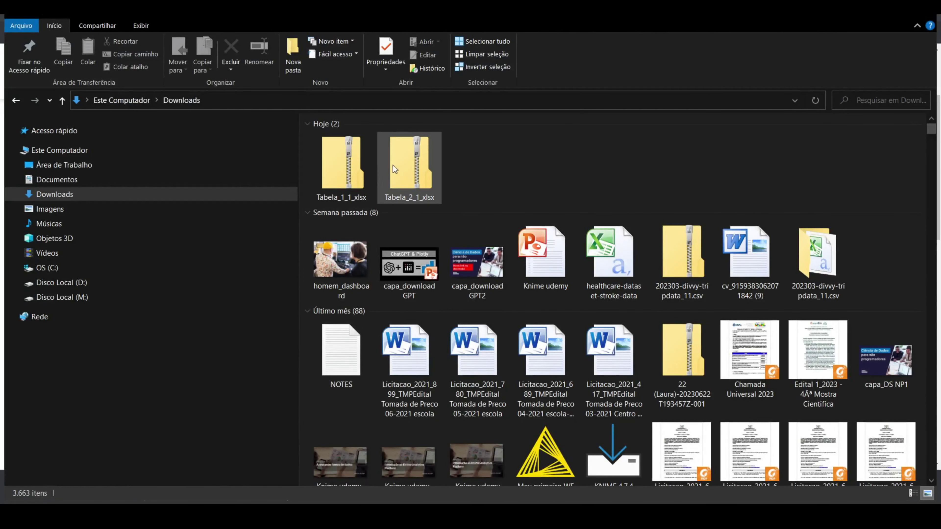
pyautogui.click(408, 164)
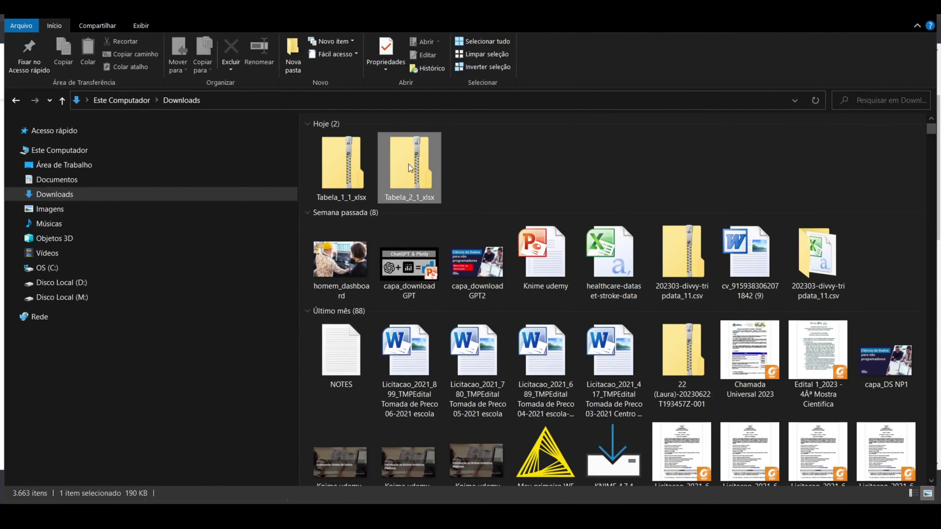
pyautogui.rightClick(409, 164)
pyautogui.moveTo(519, 234)
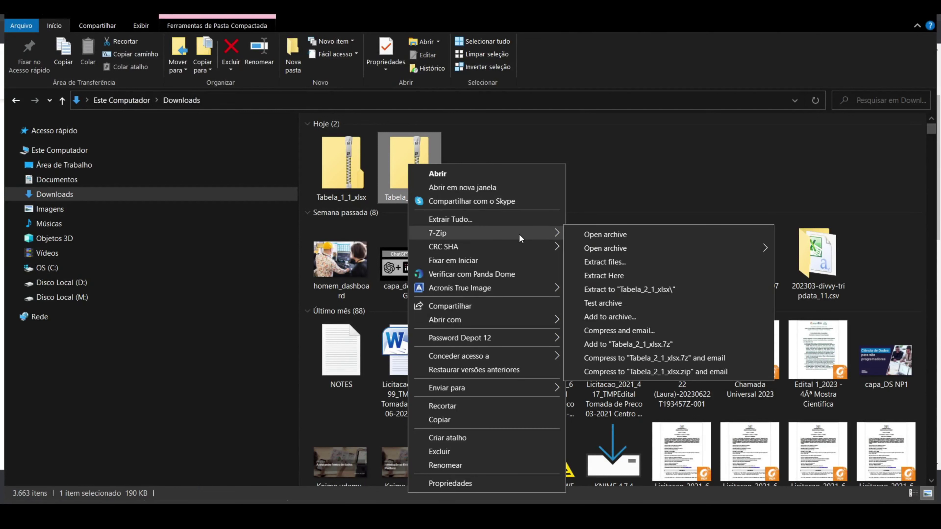
pyautogui.click(626, 289)
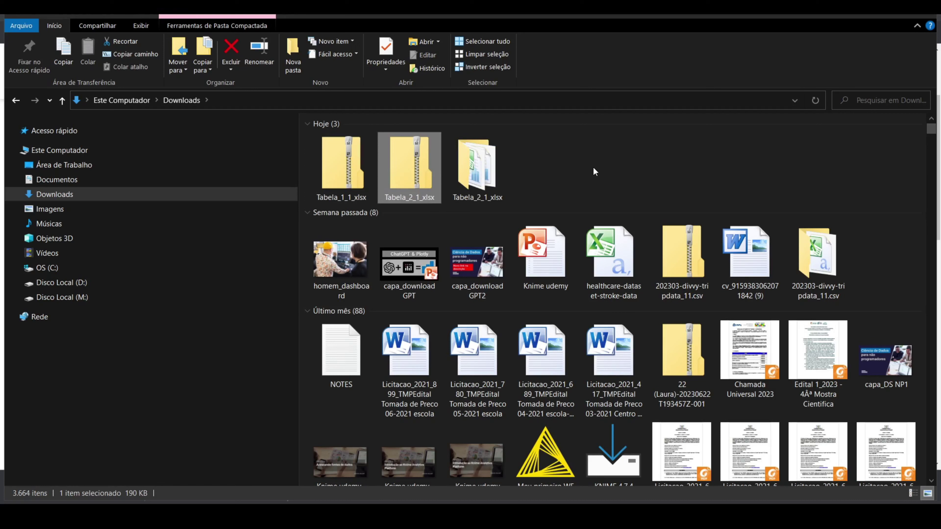
# Extract the Tabela_1_1_xlsx archive into its own folder with 7-Zip.
pyautogui.click(335, 151)
pyautogui.rightClick(334, 151)
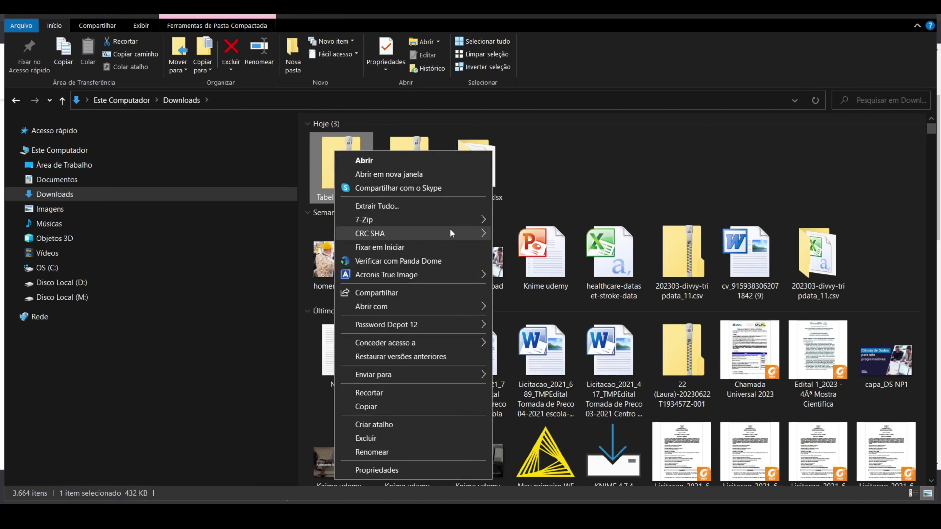
pyautogui.moveTo(448, 233)
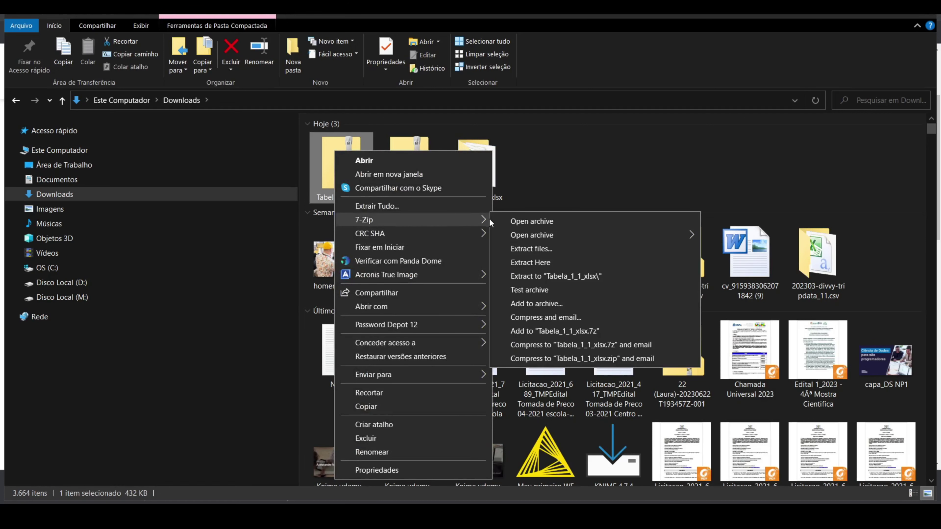
pyautogui.click(547, 265)
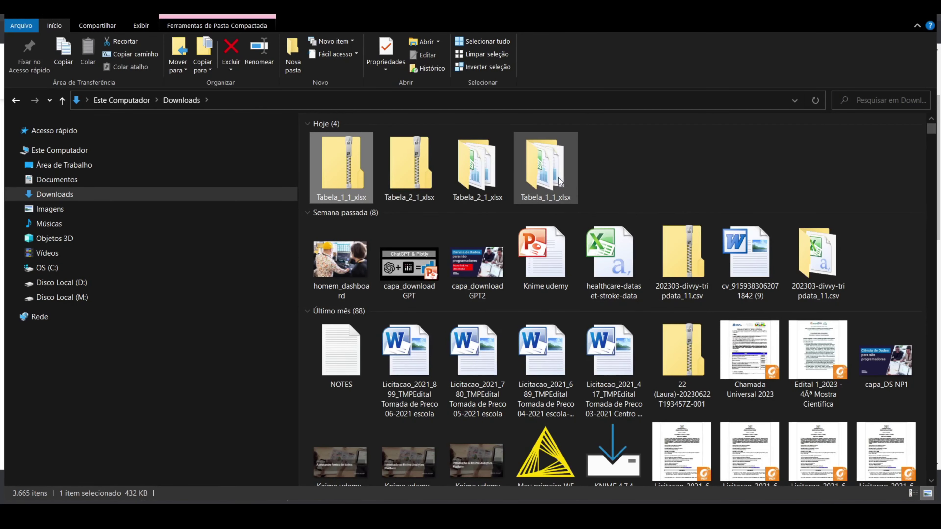
# Open the Tabela 1.1 Municípios workbook from the extracted folder in Excel and widen column A to about 21.11.
pyautogui.doubleClick(542, 155)
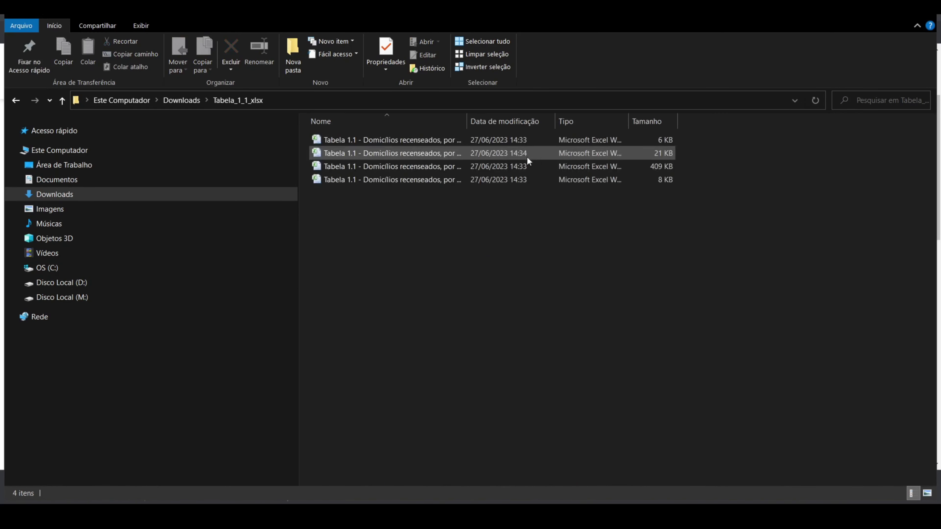
pyautogui.moveTo(473, 122); pyautogui.dragTo(661, 123)
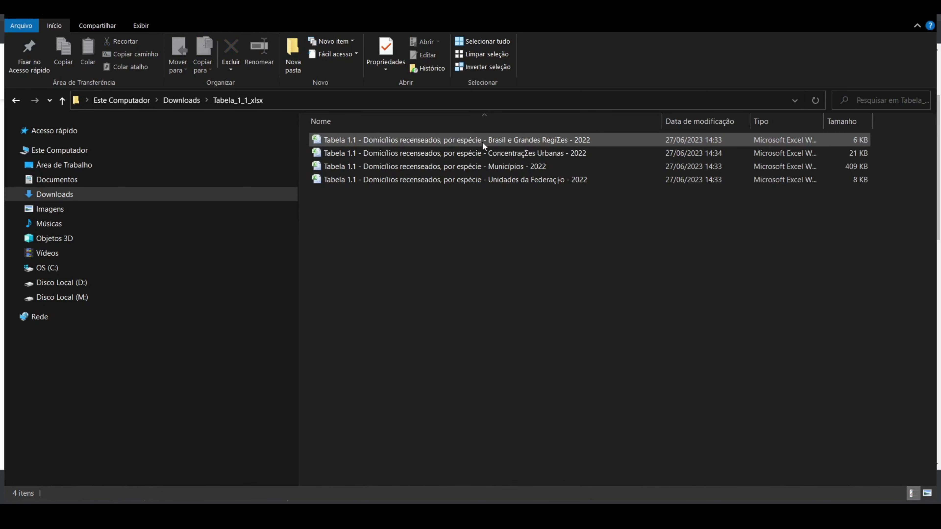
pyautogui.moveTo(482, 141)
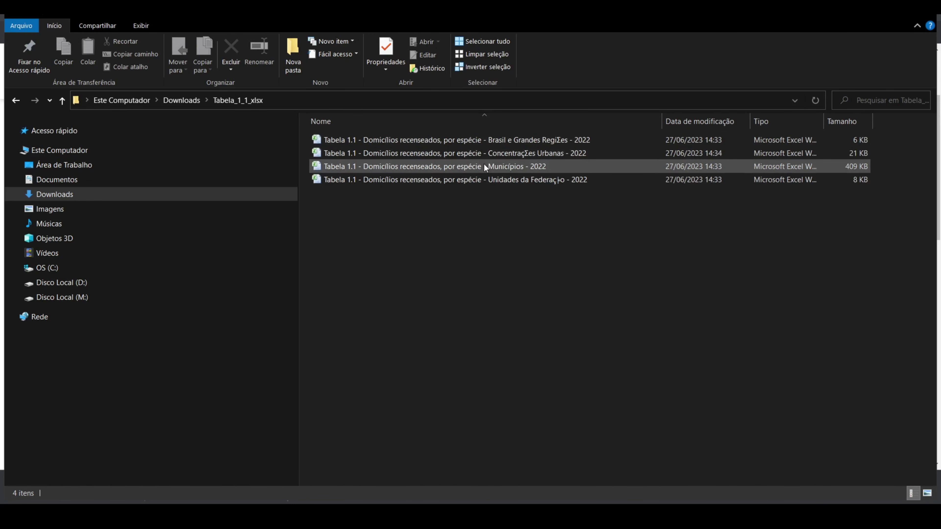
pyautogui.doubleClick(369, 164)
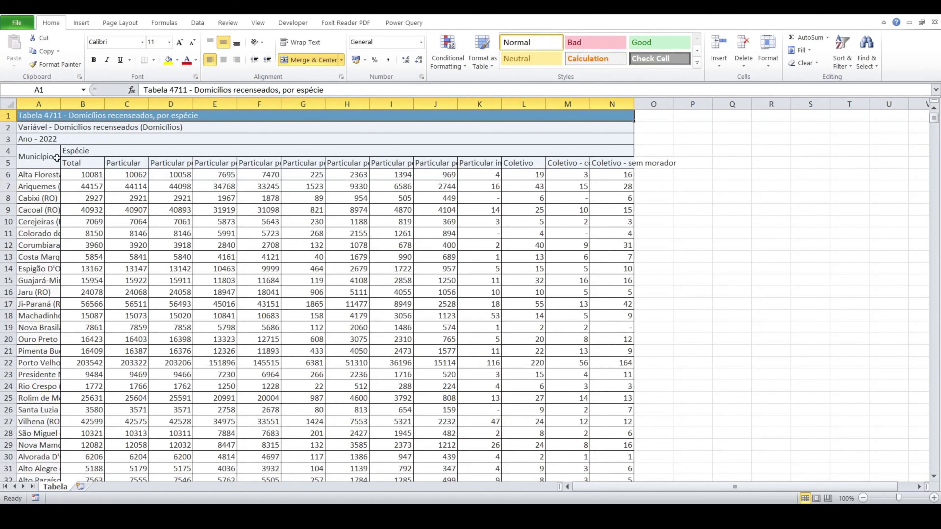
pyautogui.moveTo(63, 108); pyautogui.dragTo(113, 107)
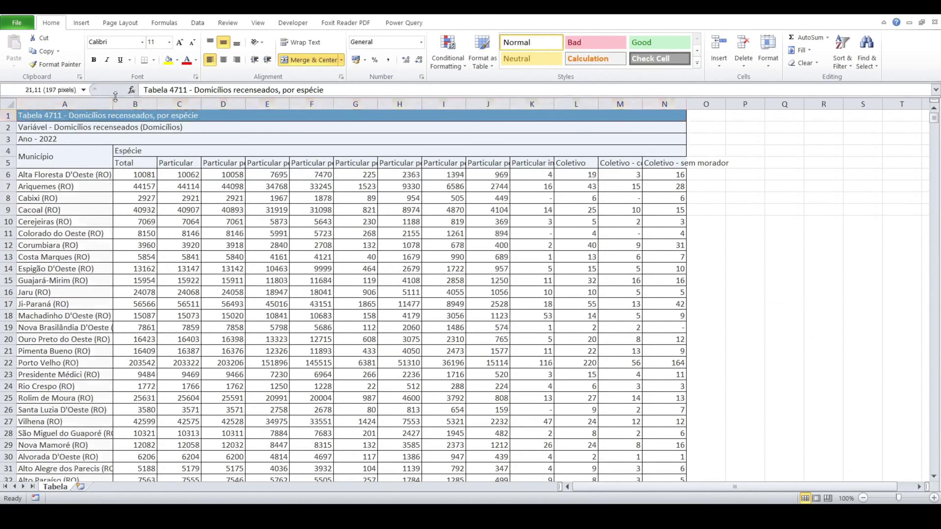
# Examine the household-type headings in columns B to G of row 5 and the municipality rows below them.
pyautogui.click(177, 163)
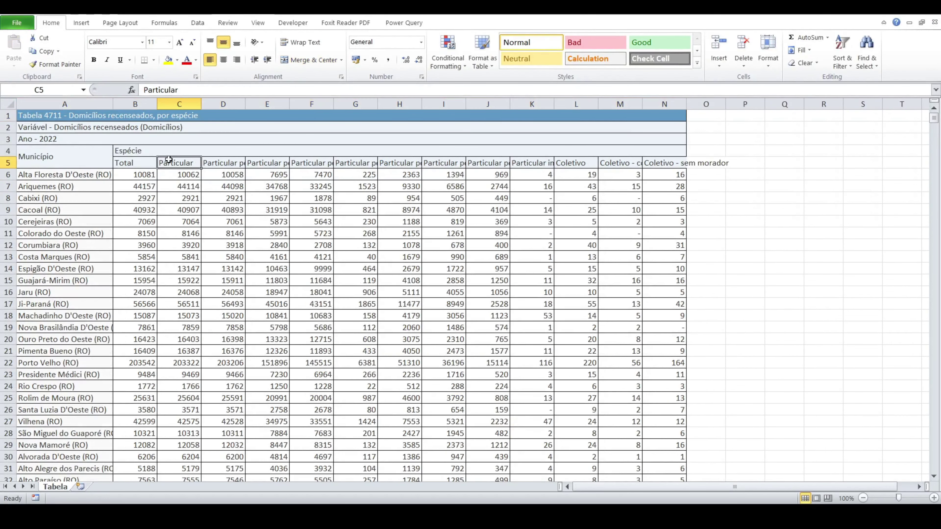
pyautogui.click(215, 164)
pyautogui.click(256, 166)
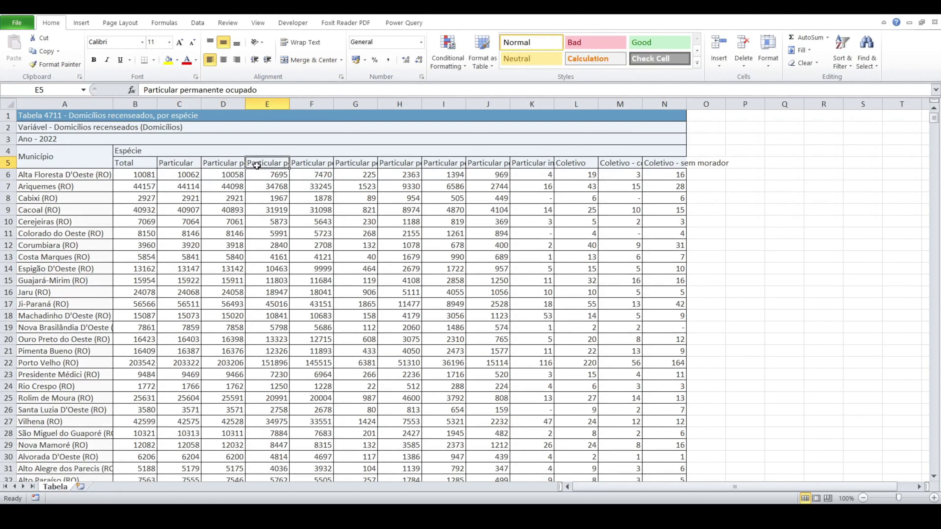
pyautogui.click(309, 165)
pyautogui.click(336, 162)
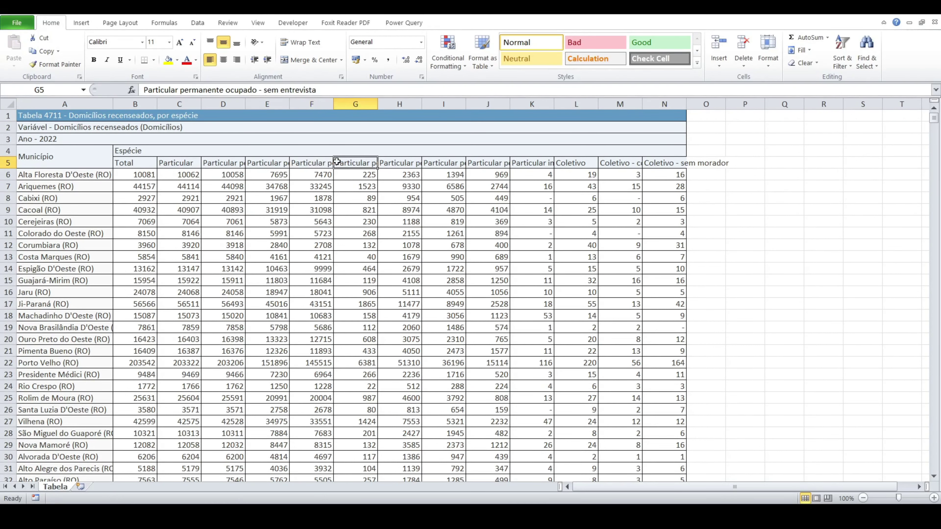
pyautogui.click(151, 160)
pyautogui.click(171, 165)
pyautogui.click(213, 164)
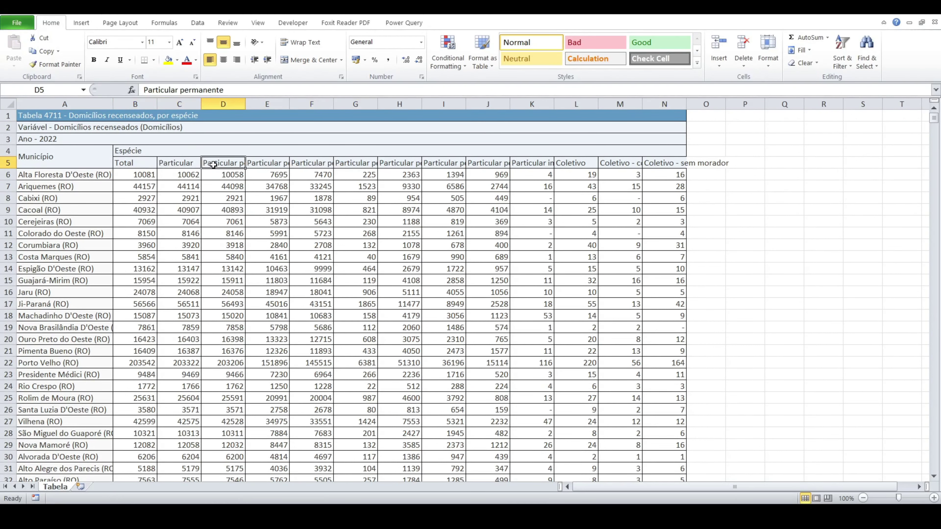
pyautogui.scroll(-2, 133, 209)
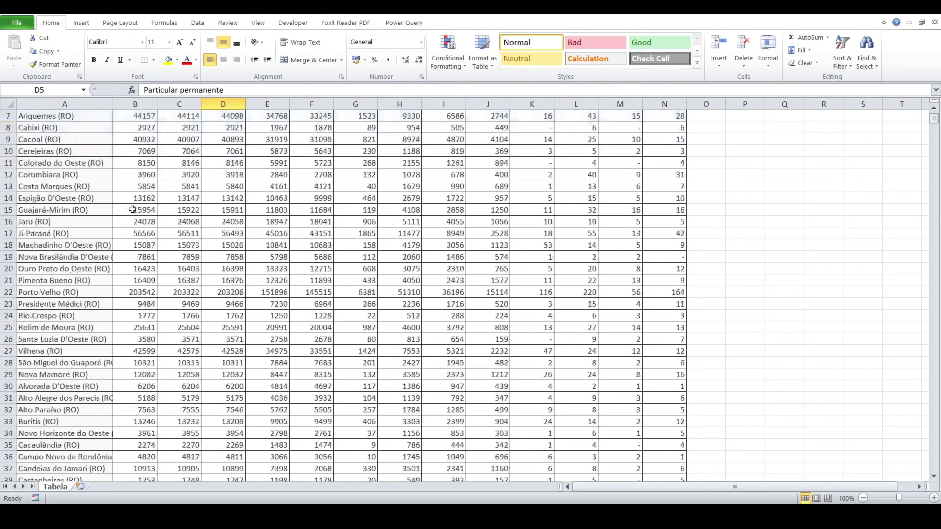
pyautogui.scroll(-4, 132, 210)
pyautogui.scroll(6, 132, 210)
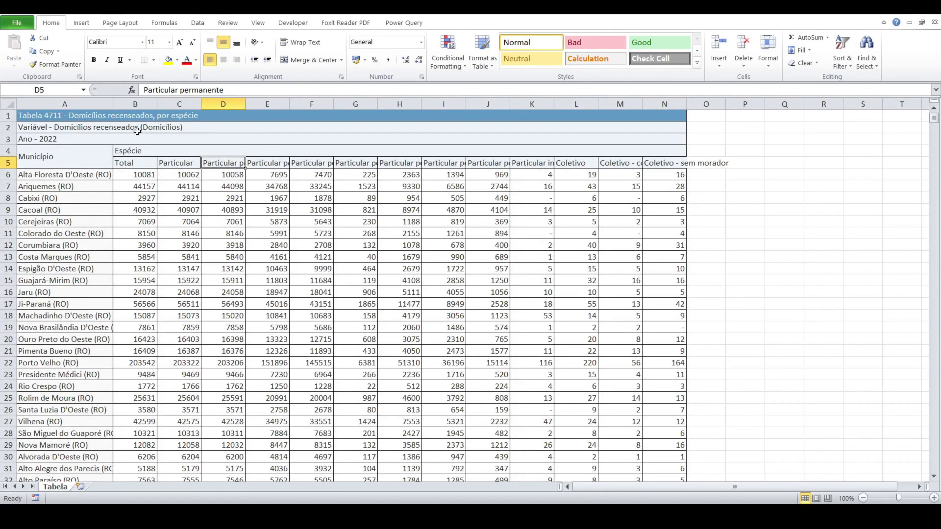
# Examine the remaining household-type headings in row 5 up to column N, plus the table title, variable, year and Município cells.
pyautogui.click(177, 160)
pyautogui.press('Right')
pyautogui.press('Right')
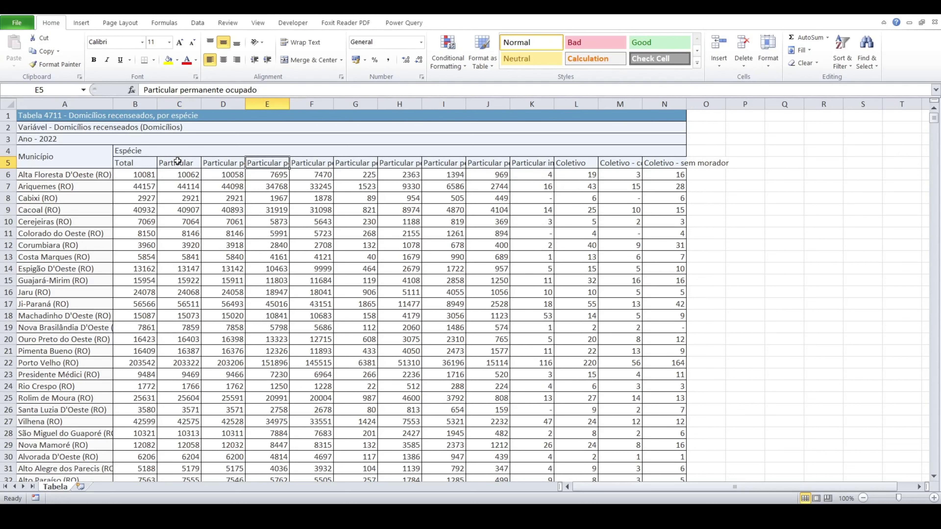
pyautogui.press('Right')
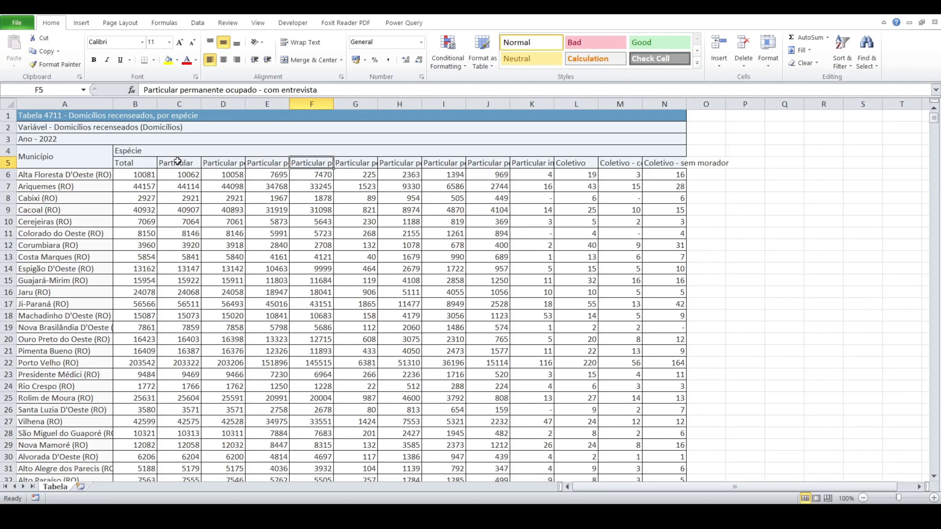
pyautogui.press('Right')
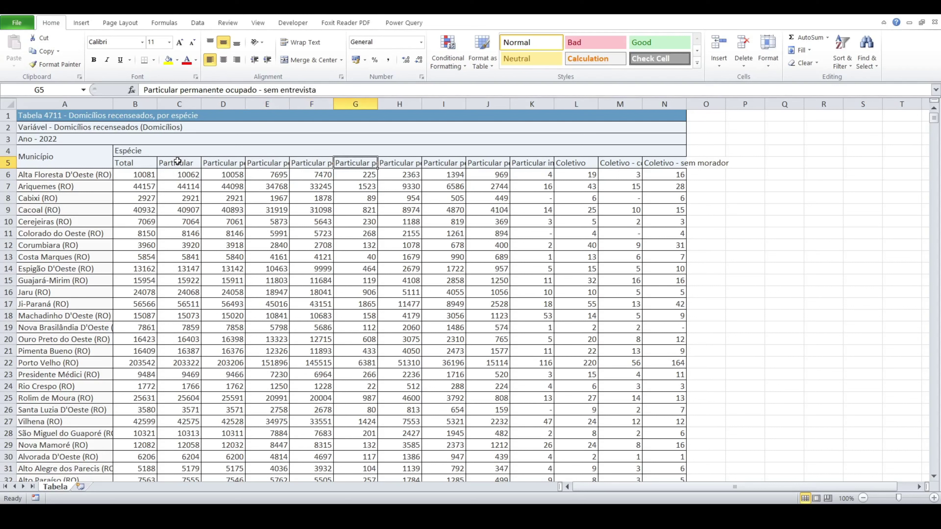
pyautogui.press('Right')
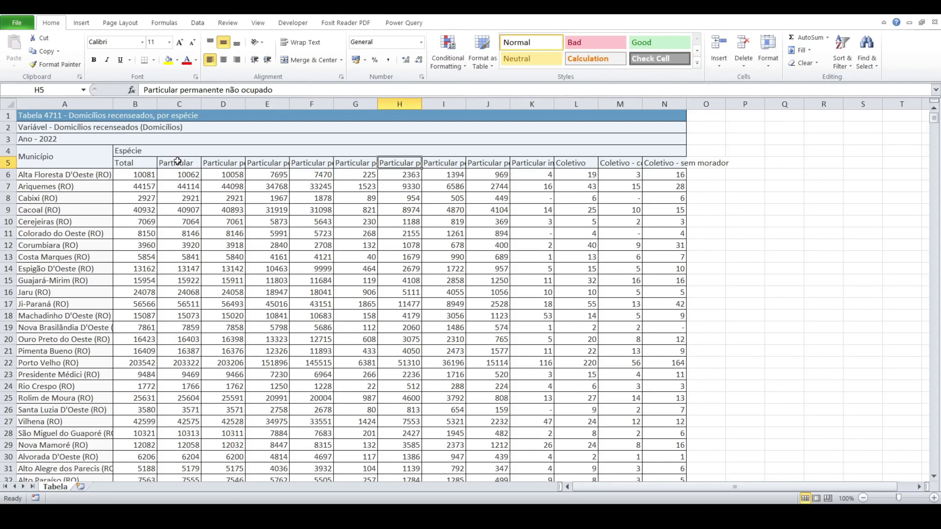
pyautogui.press('Right')
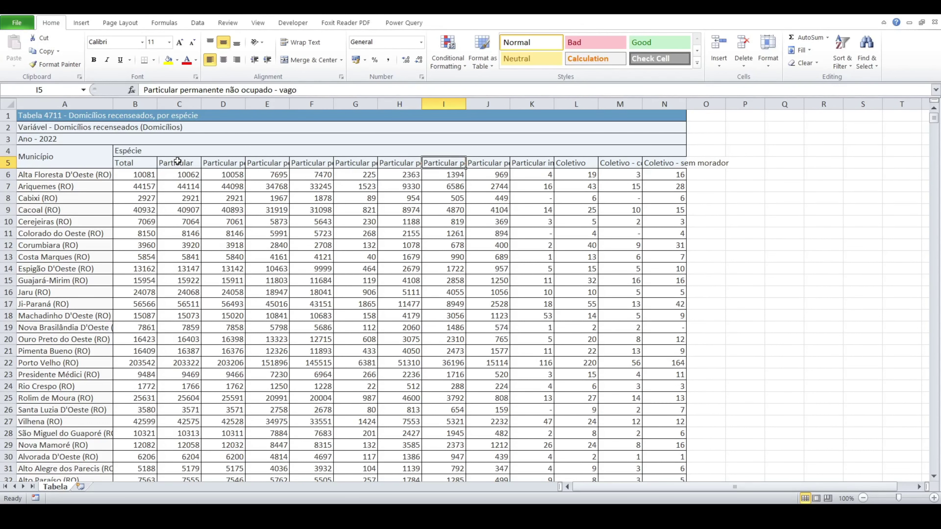
pyautogui.press('Right')
pyautogui.press('Right')
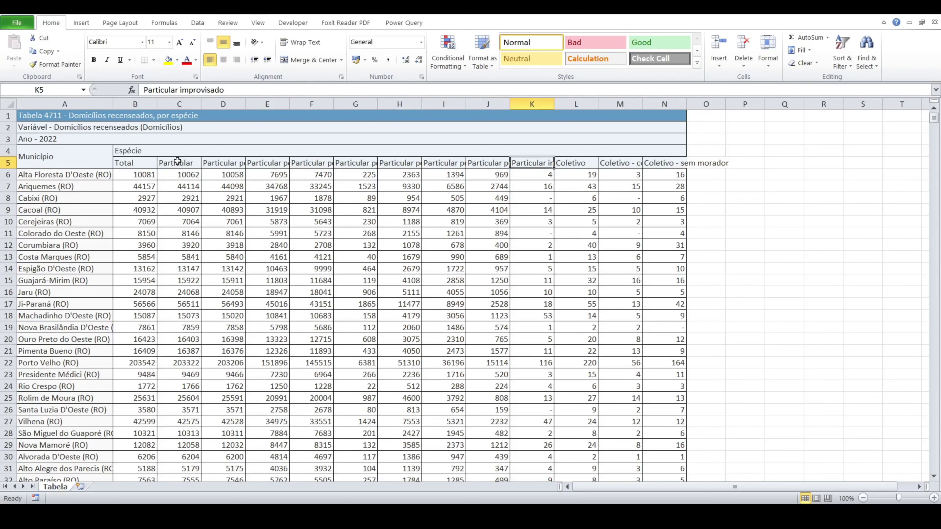
pyautogui.press('Right')
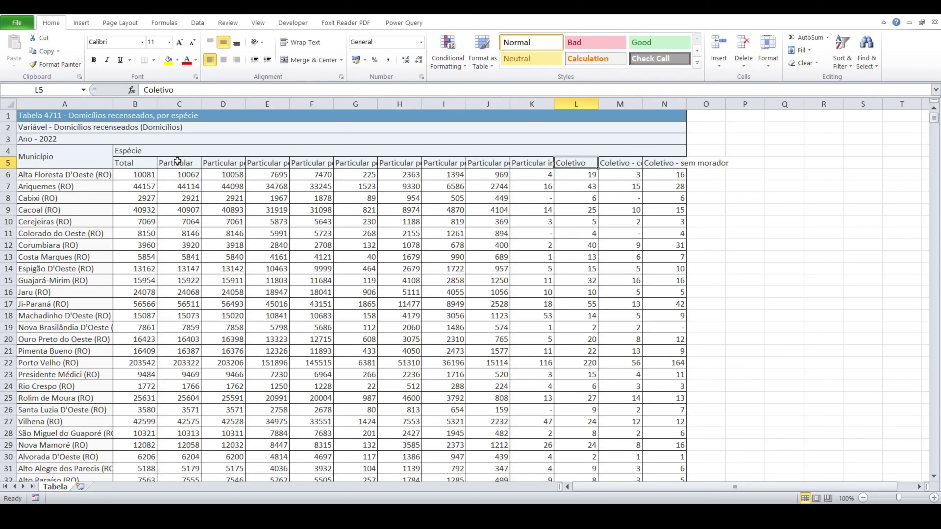
pyautogui.press('Right')
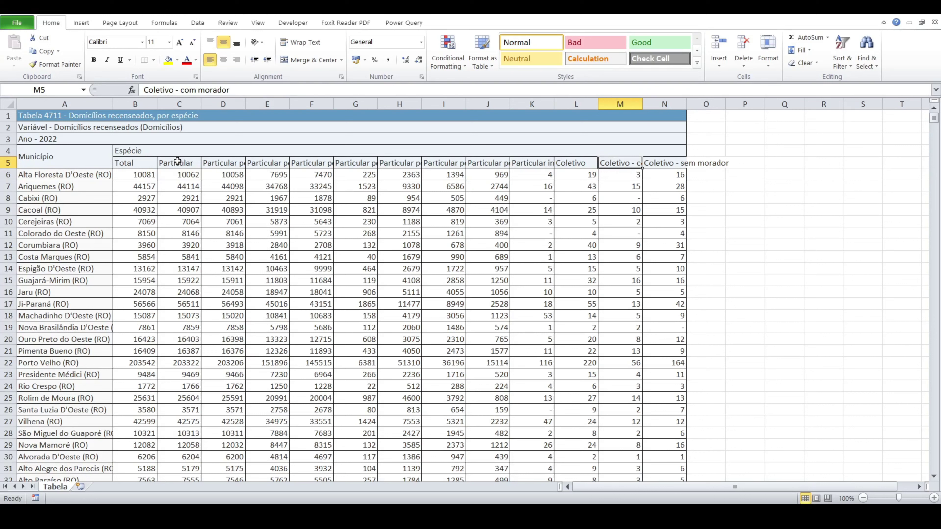
pyautogui.press('Right')
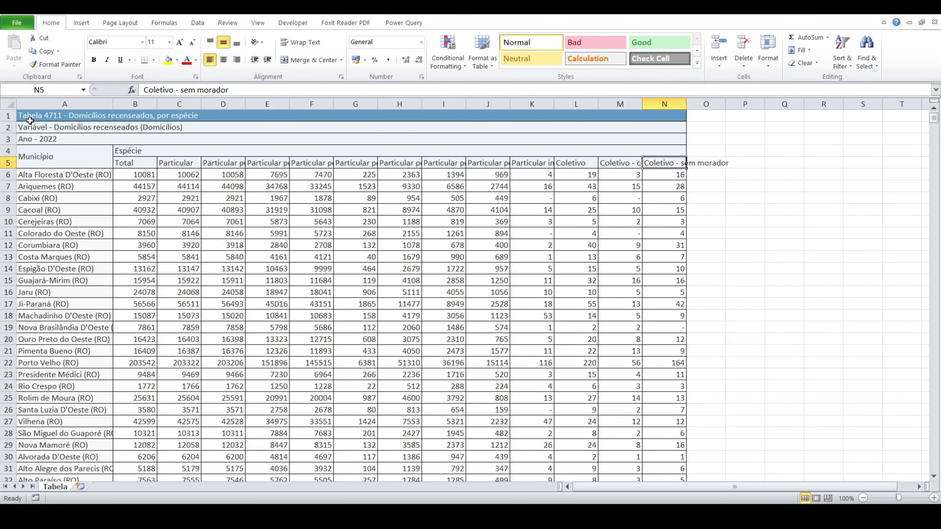
pyautogui.click(45, 116)
pyautogui.click(56, 128)
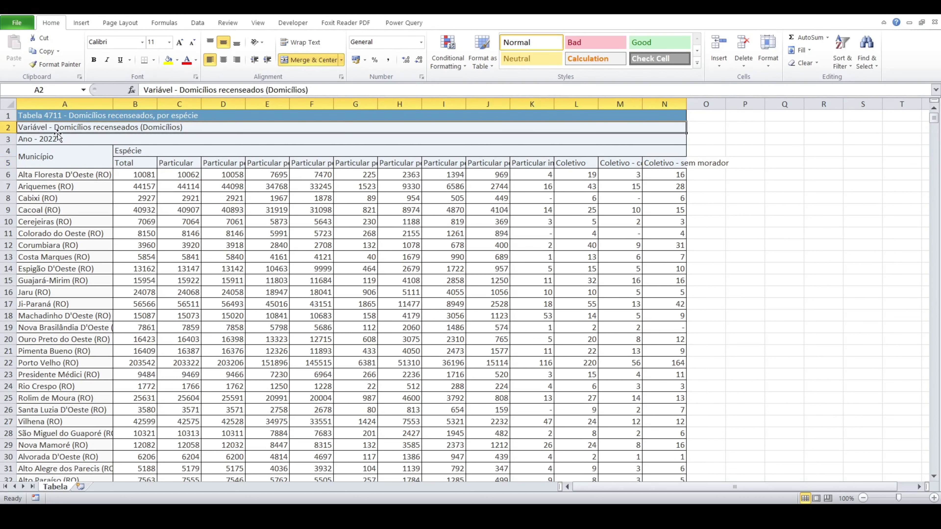
pyautogui.click(58, 139)
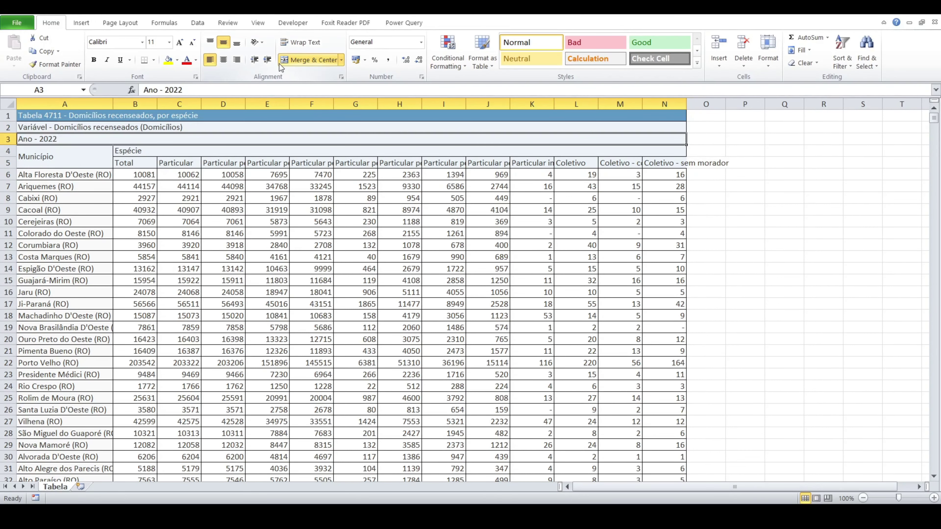
pyautogui.click(73, 163)
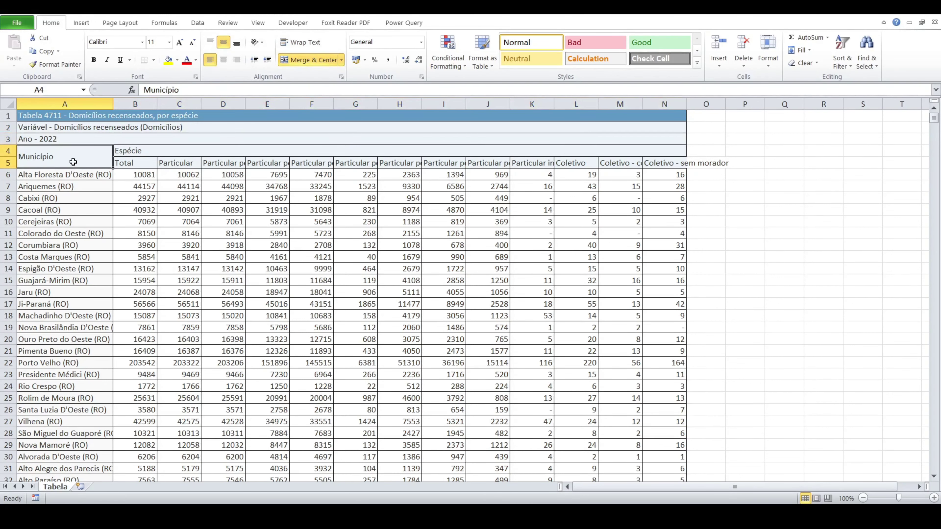
pyautogui.click(83, 141)
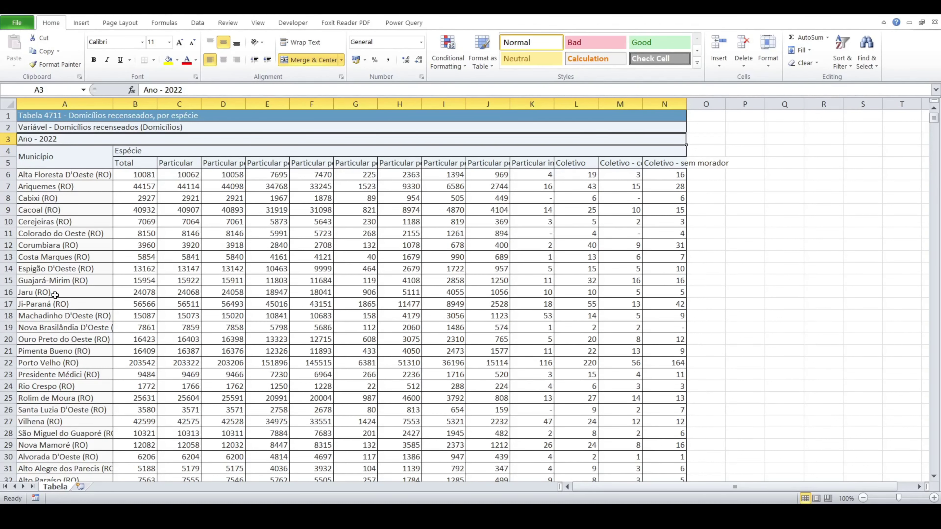
# Create a copy of the Tabela sheet at the end of the same workbook.
pyautogui.rightClick(54, 488)
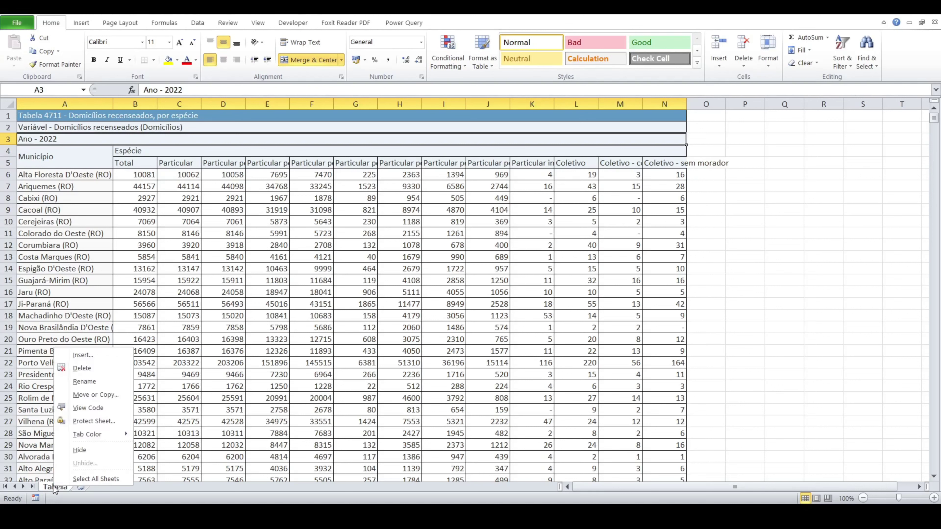
pyautogui.click(105, 398)
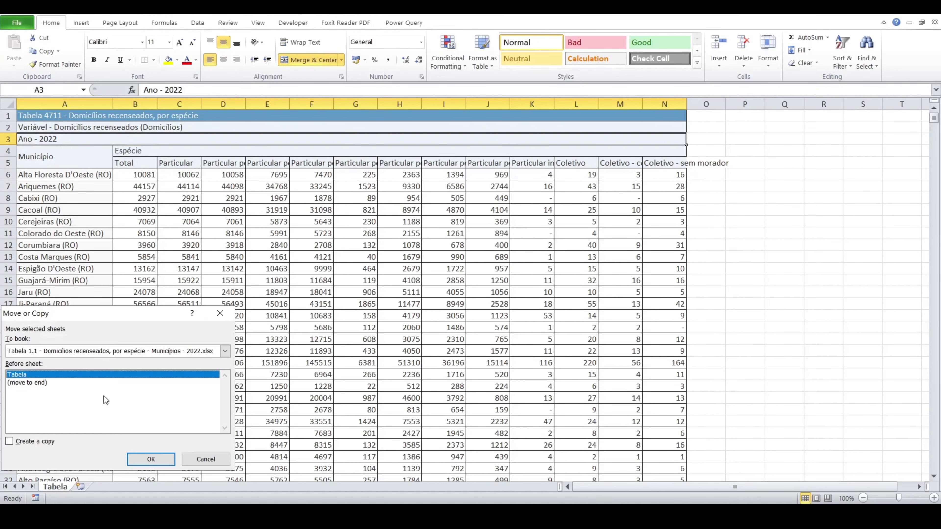
pyautogui.click(9, 441)
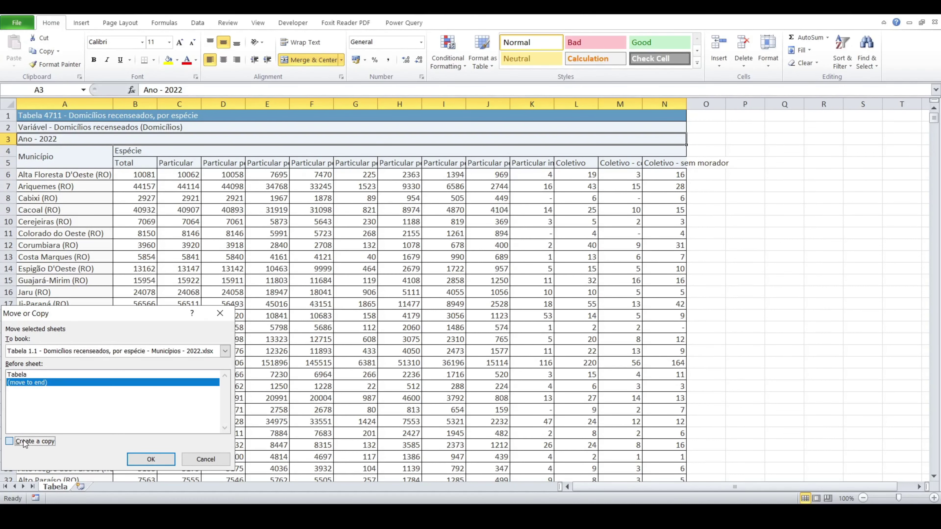
pyautogui.click(150, 459)
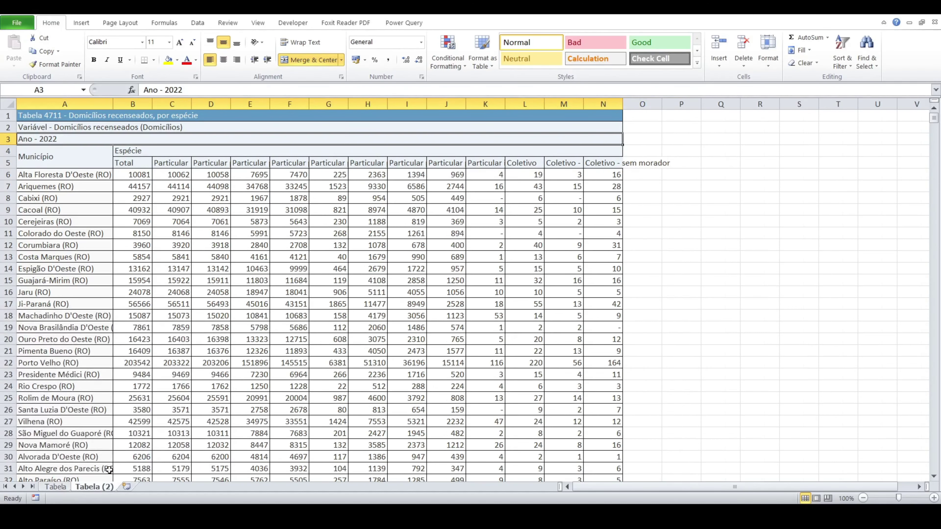
# Rename the copied sheet as copia.
pyautogui.rightClick(93, 490)
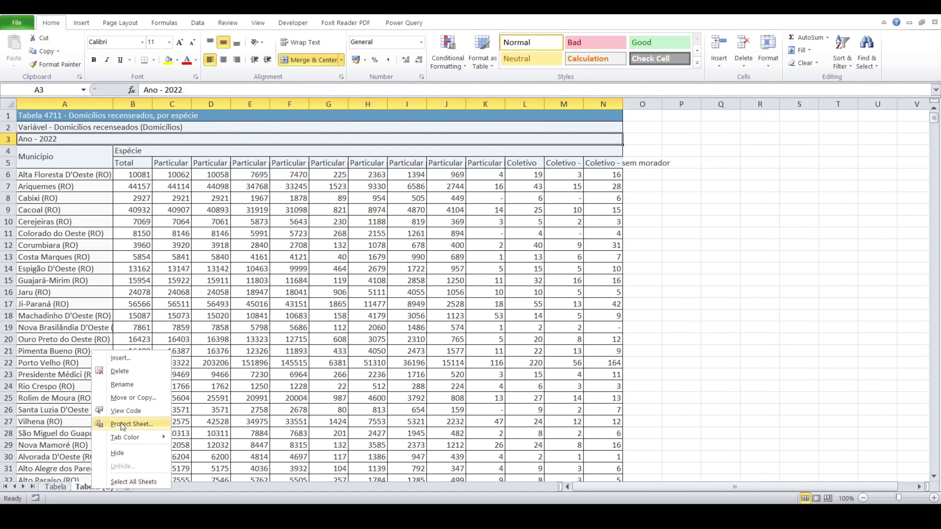
pyautogui.click(120, 386)
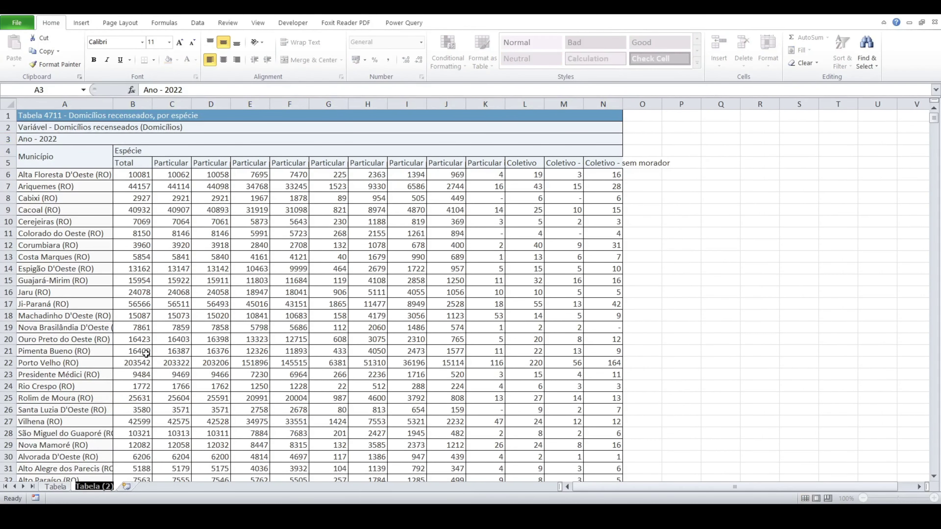
pyautogui.write('copia')
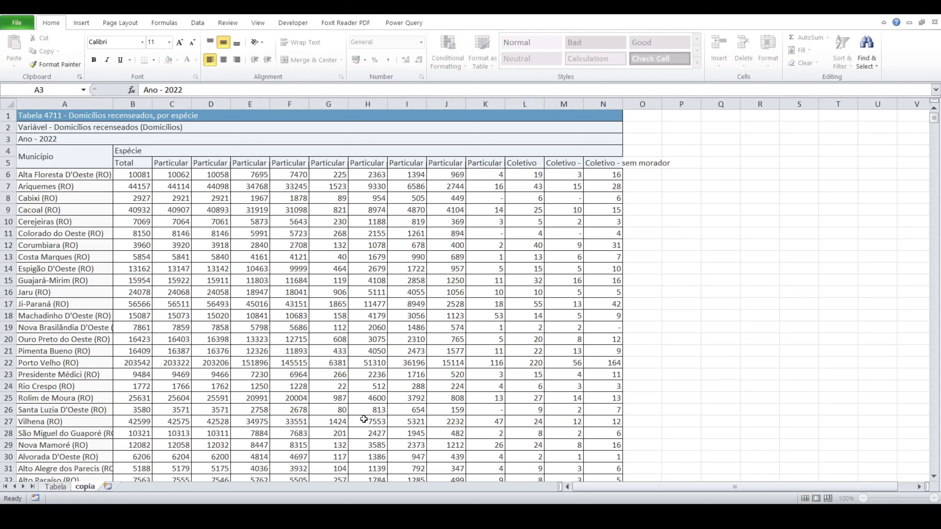
pyautogui.click(172, 256)
# Unmerge the Município header cell in A4:A5 and move its text down to A5.
pyautogui.click(101, 156)
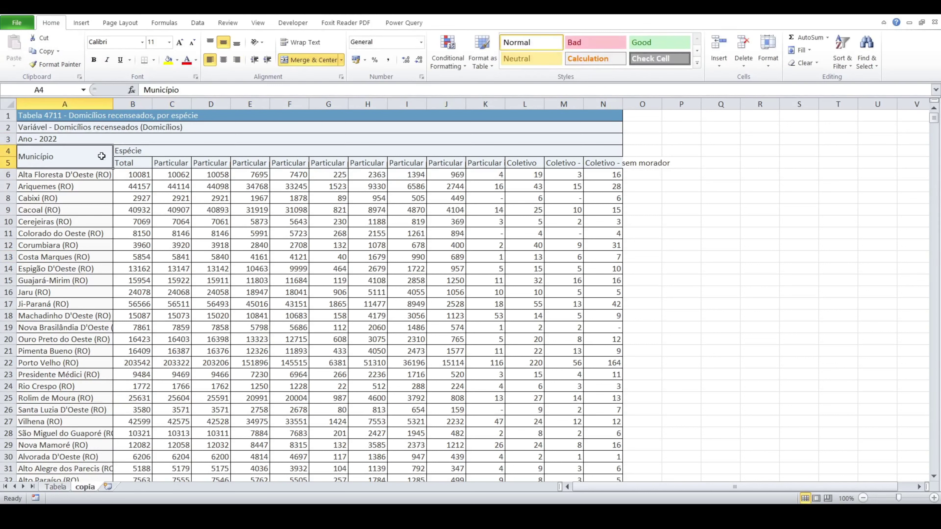
pyautogui.click(311, 59)
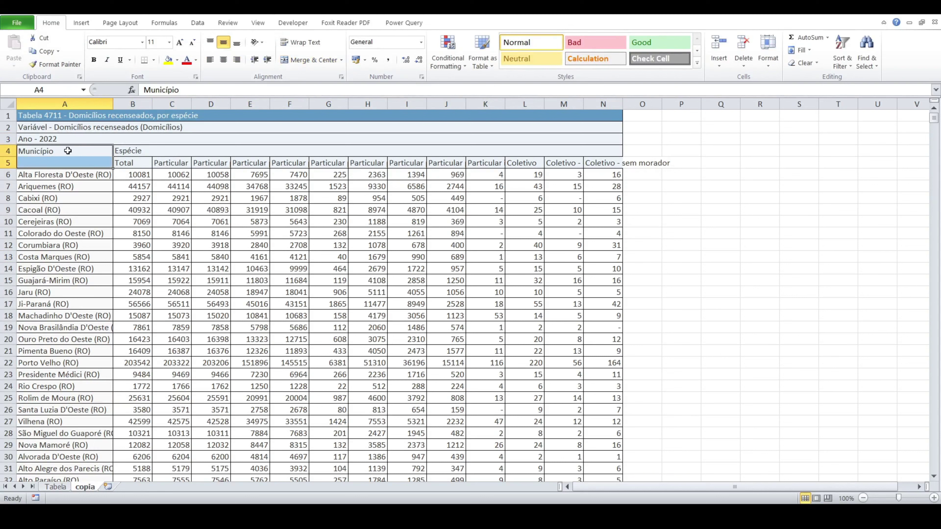
pyautogui.click(81, 148)
pyautogui.moveTo(77, 156); pyautogui.dragTo(77, 162)
# Delete rows 1 to 4 above the column headings on the copia sheet.
pyautogui.moveTo(8, 151); pyautogui.dragTo(9, 117)
pyautogui.rightClick(11, 116)
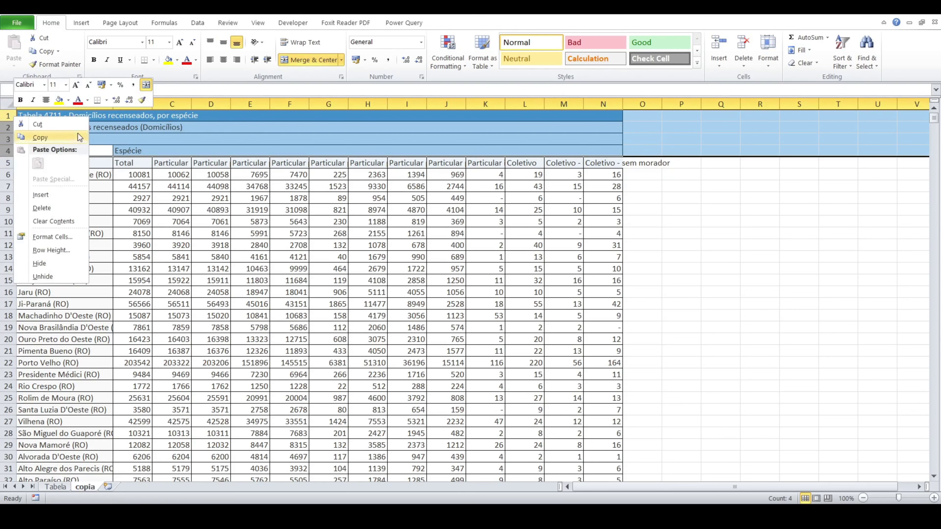
pyautogui.click(42, 207)
pyautogui.click(62, 138)
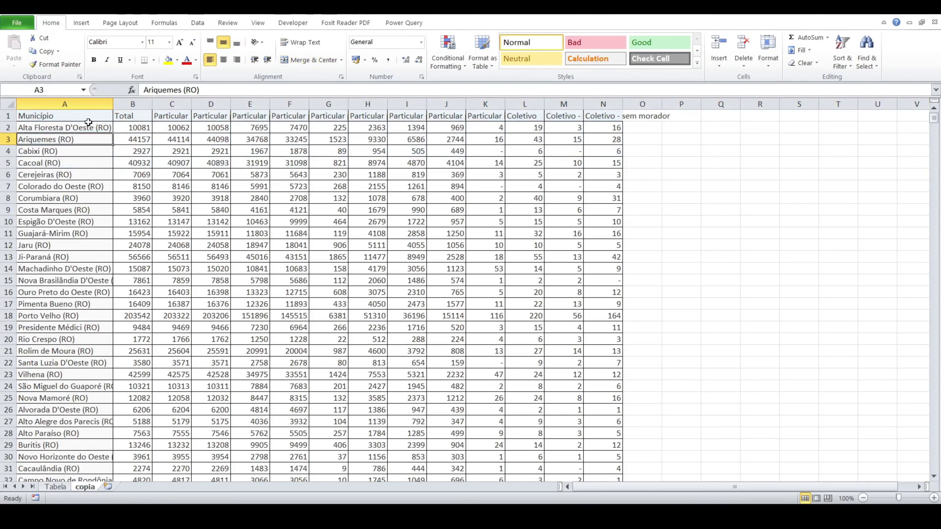
# Check the column headings in cells A1 to E1 of the copia sheet.
pyautogui.click(87, 118)
pyautogui.click(147, 115)
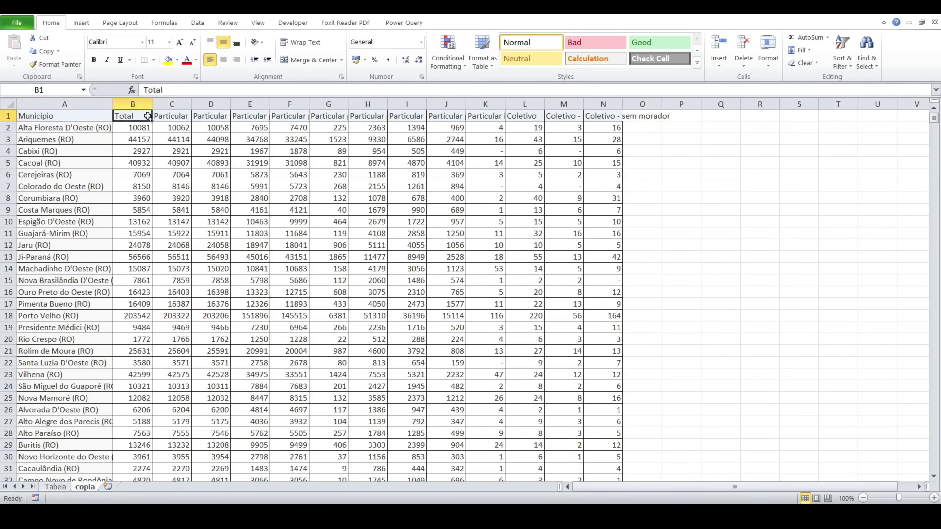
pyautogui.click(168, 115)
pyautogui.click(216, 124)
pyautogui.click(217, 117)
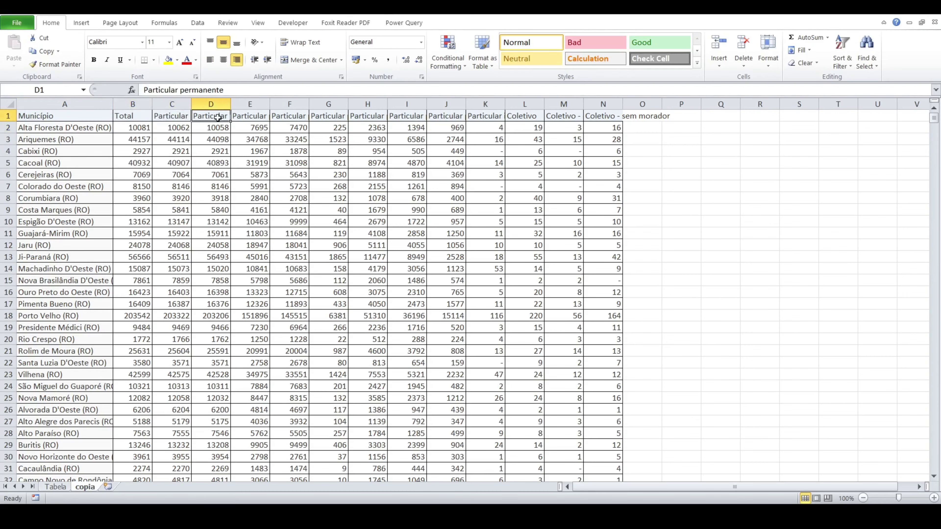
pyautogui.click(256, 121)
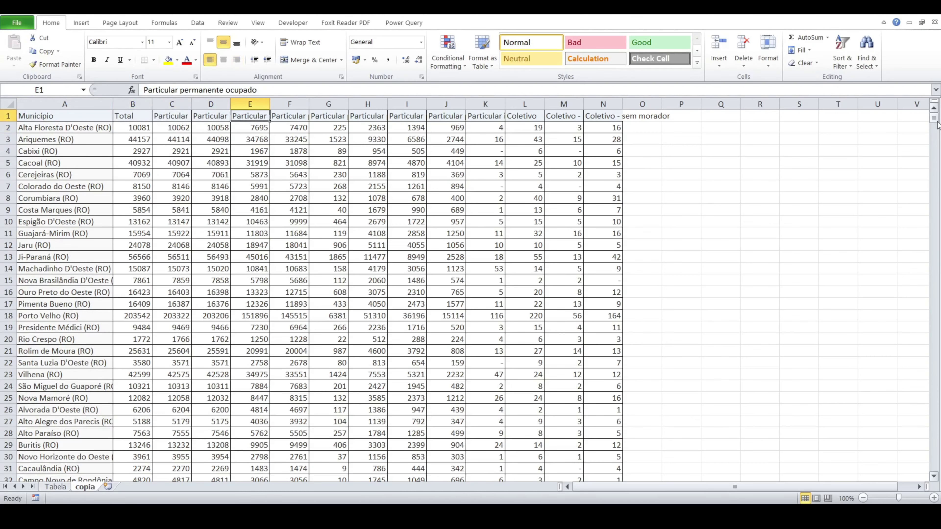
# Delete the IBGE source-note row 5572 at the end of the copia sheet's table.
pyautogui.moveTo(938, 125); pyautogui.dragTo(930, 465)
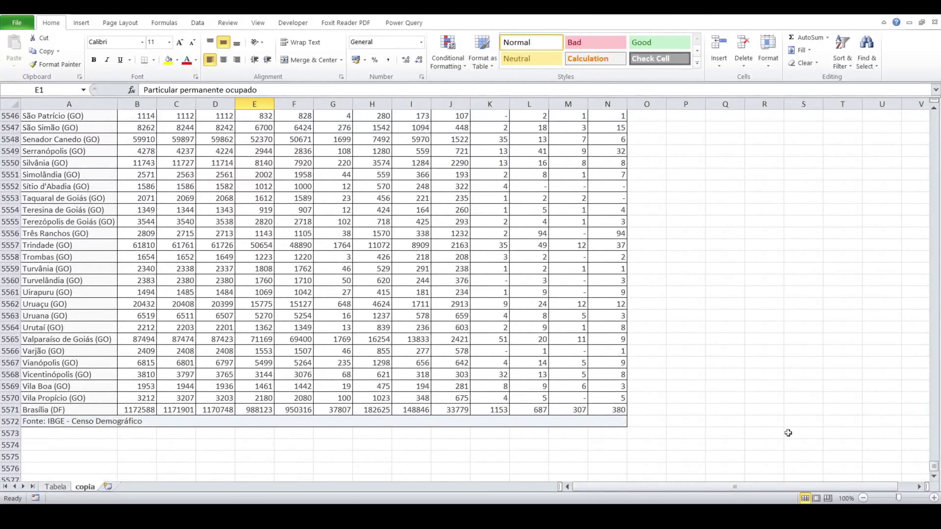
pyautogui.click(26, 421)
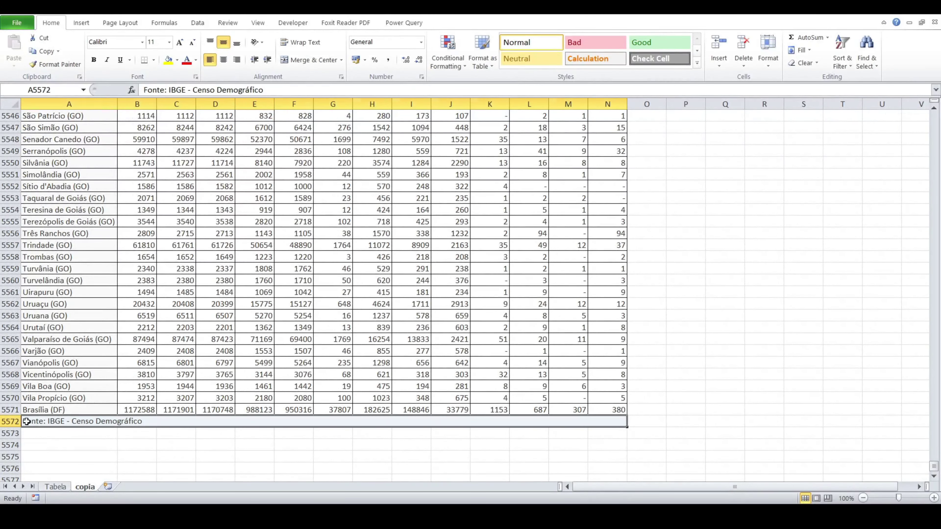
pyautogui.rightClick(11, 422)
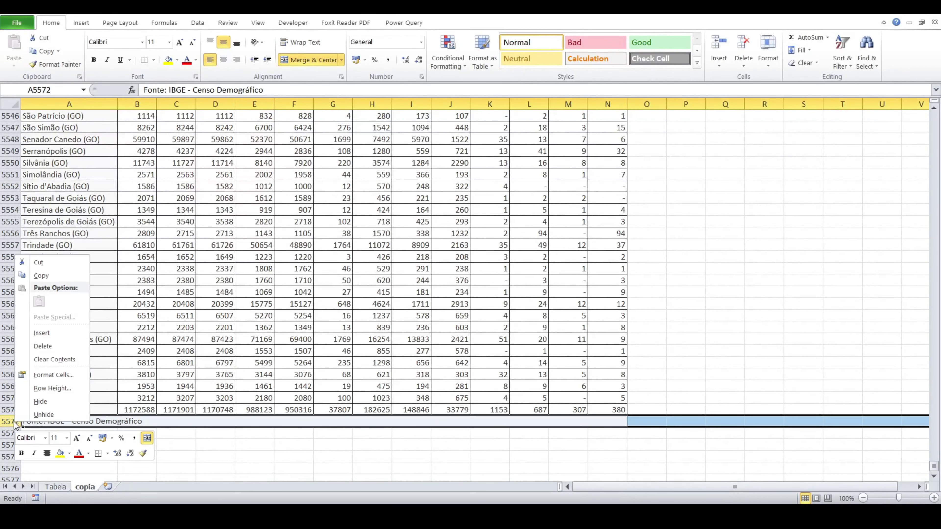
pyautogui.click(51, 347)
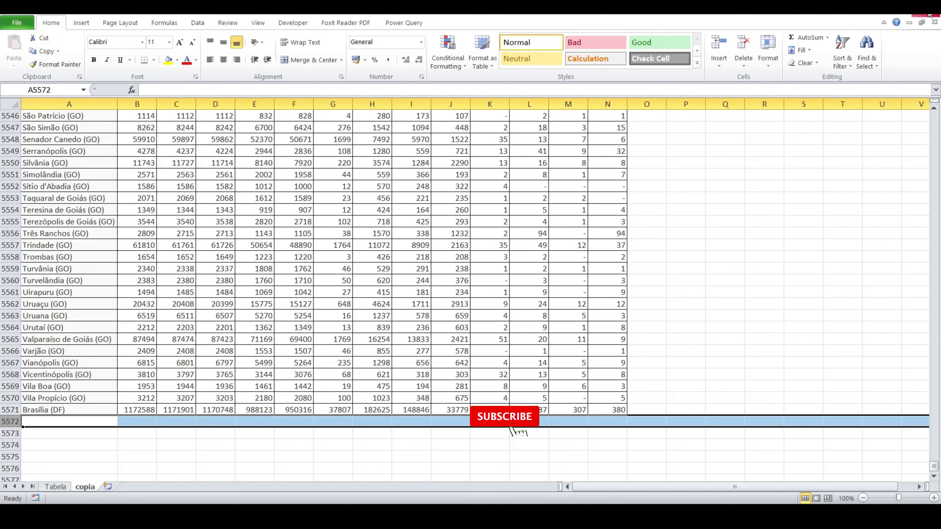
# Switch to File Explorer, open the extracted Tabela_2_1_xlsx folder in Downloads, and widen the Nome column to fit the full file names.
pyautogui.click(917, 17)
pyautogui.click(913, 17)
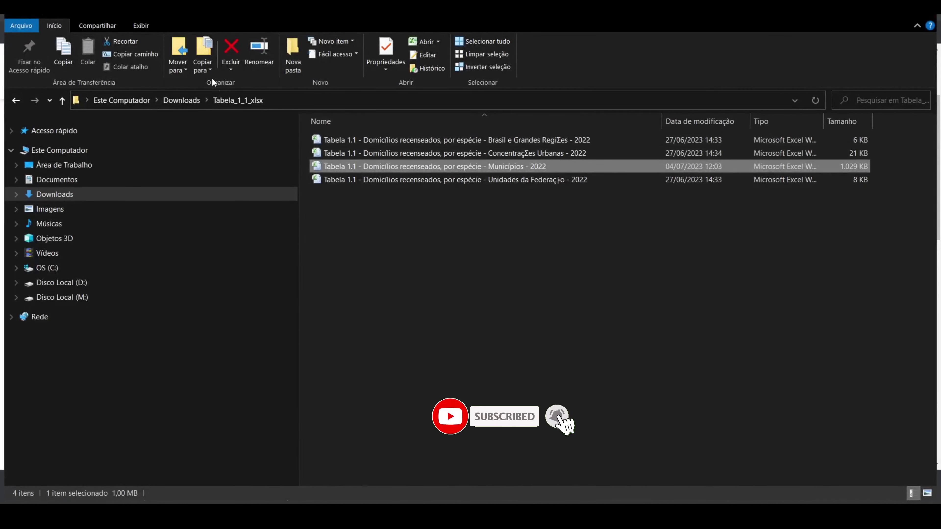
pyautogui.click(180, 98)
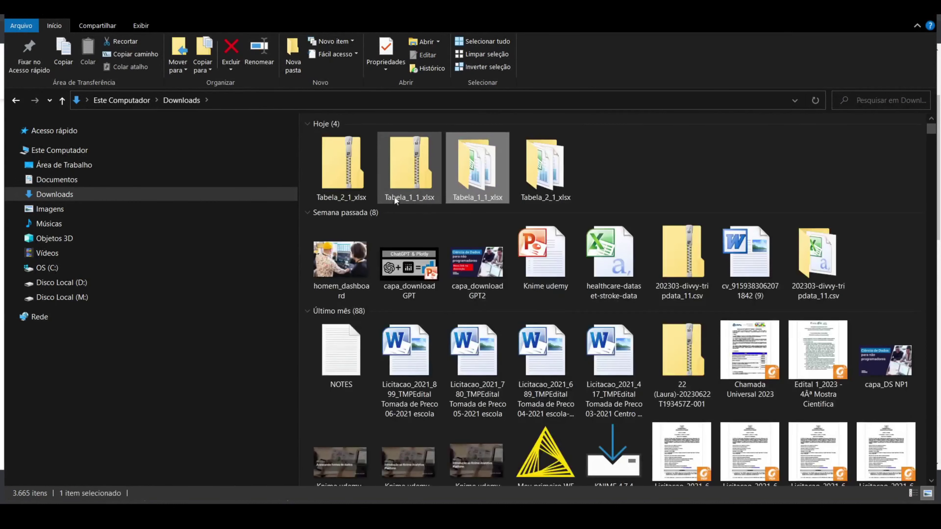
pyautogui.doubleClick(547, 172)
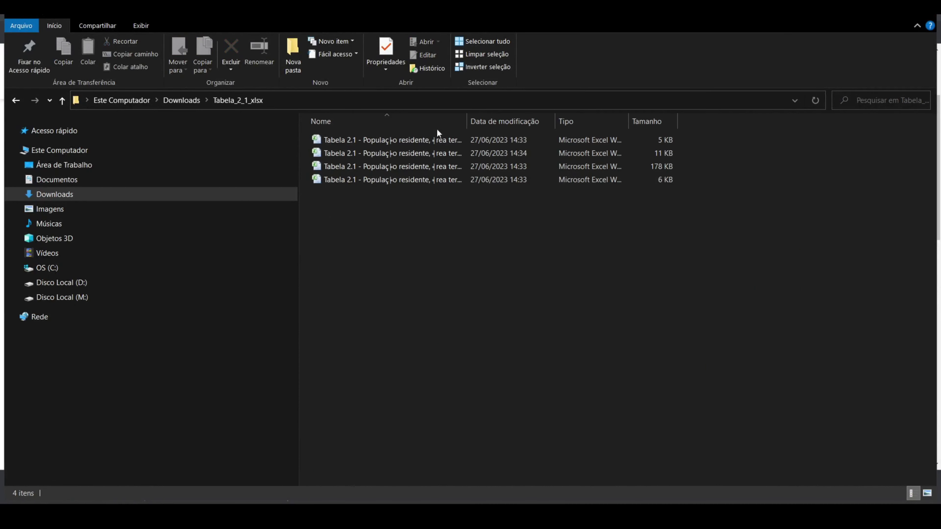
pyautogui.doubleClick(466, 121)
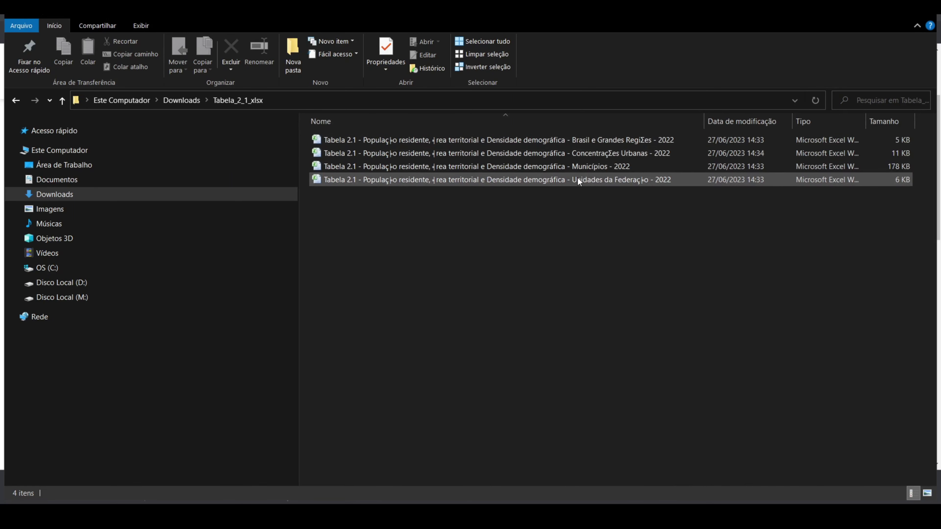
# Open the Tabela 2.1 Municípios - 2022 workbook and widen column A to show the full municipality names.
pyautogui.click(551, 167)
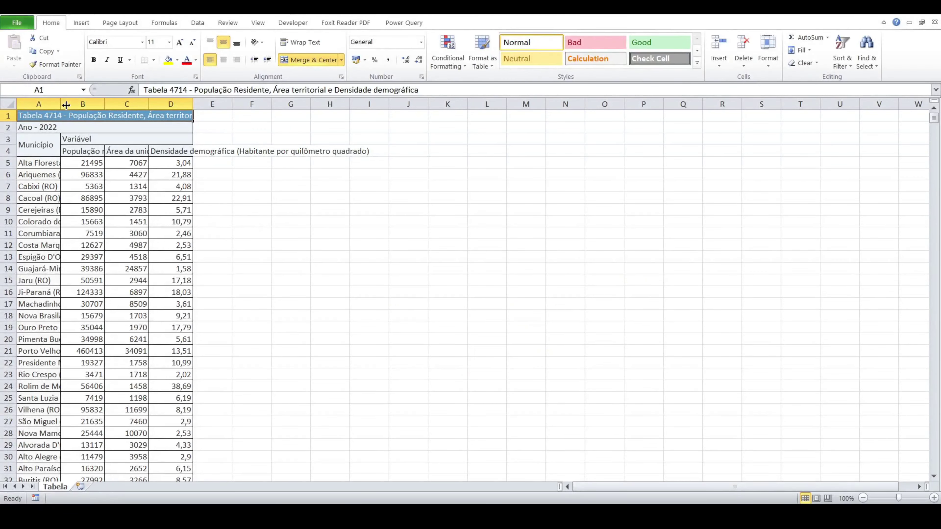
pyautogui.moveTo(63, 104); pyautogui.dragTo(165, 98)
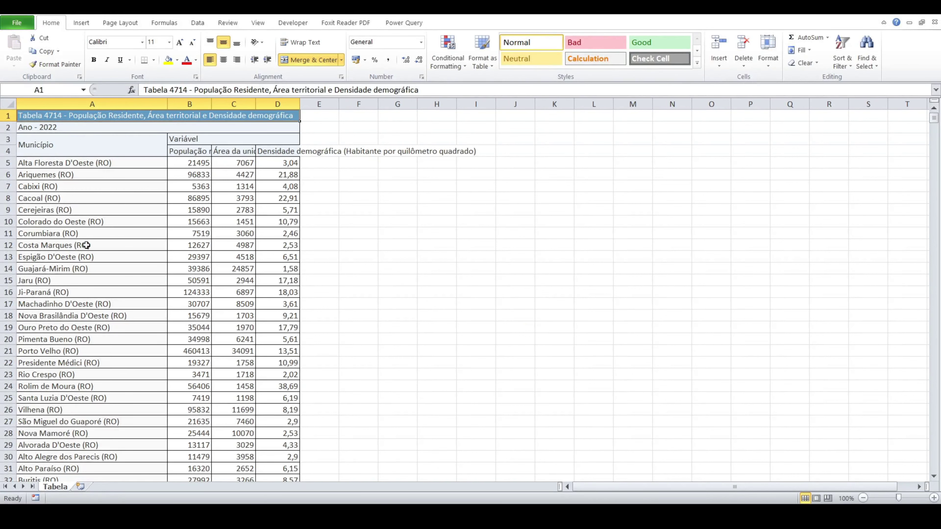
# Check the full variable headings in cells B4 to D4 of the Tabela sheet.
pyautogui.click(201, 152)
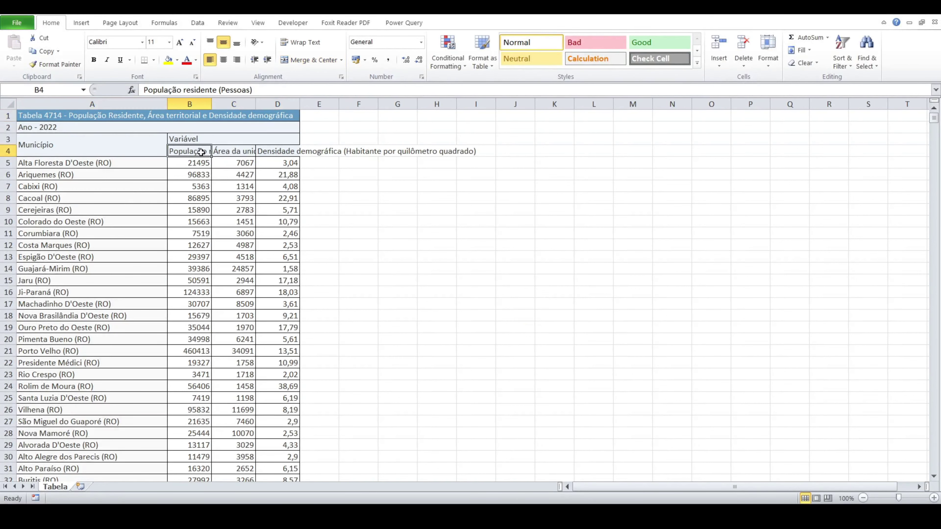
pyautogui.click(229, 152)
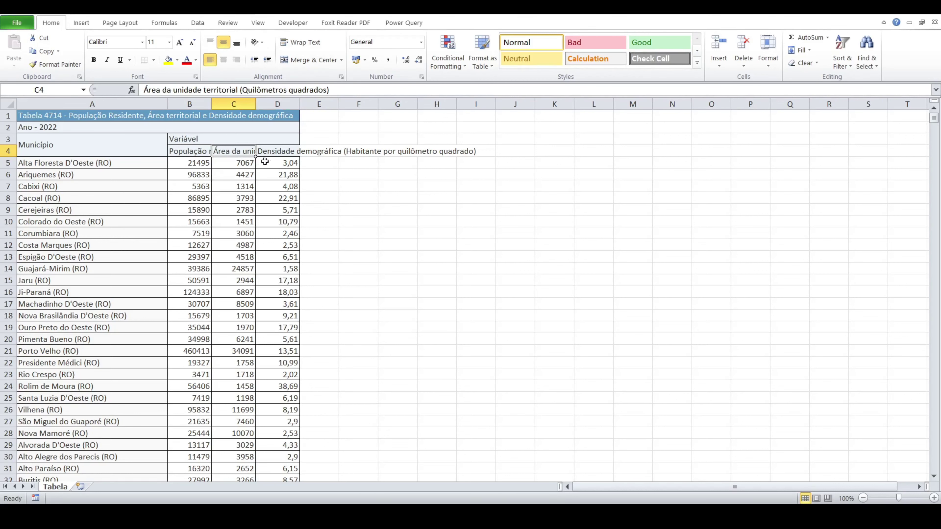
pyautogui.click(270, 152)
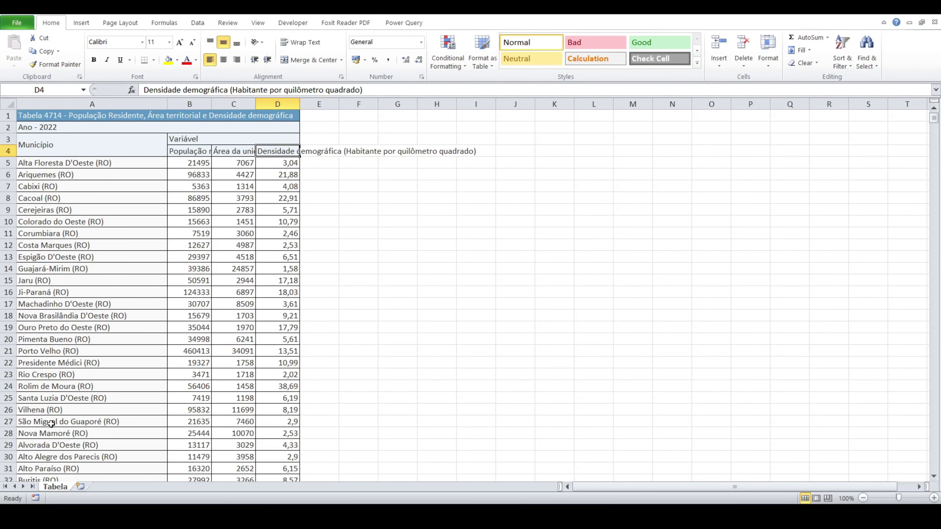
# Create a copy of the Tabela sheet within the same workbook.
pyautogui.rightClick(61, 488)
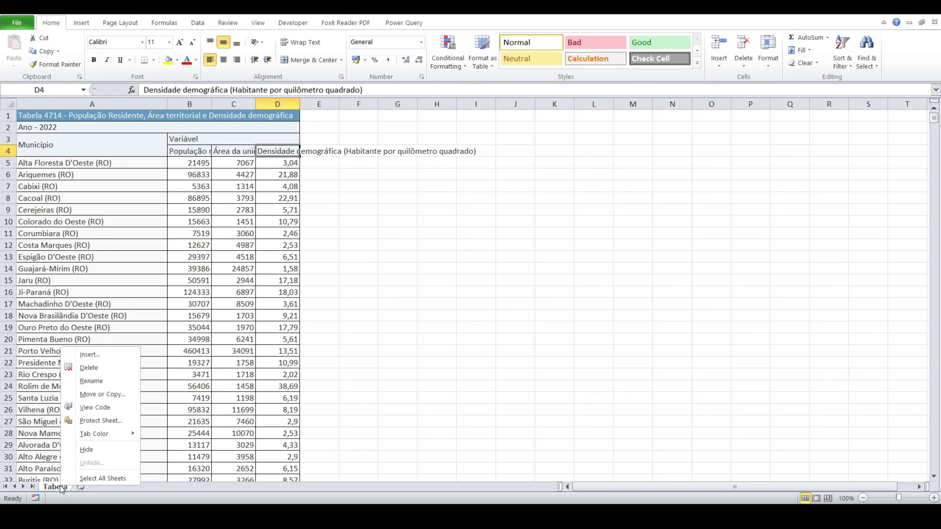
pyautogui.click(116, 394)
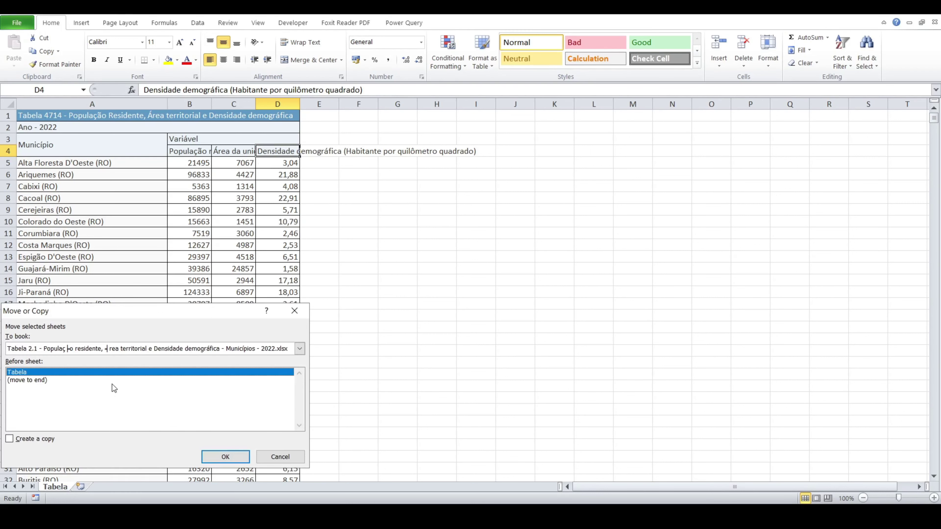
pyautogui.click(25, 439)
pyautogui.click(226, 457)
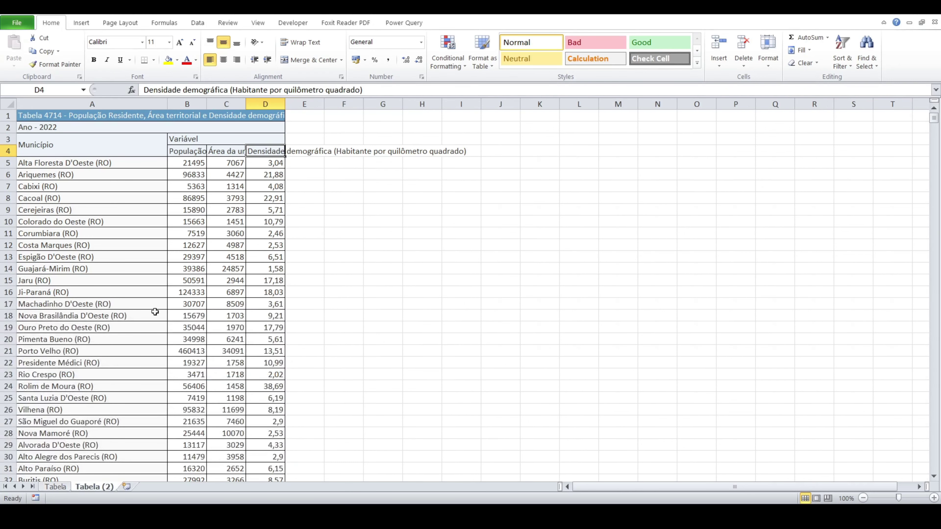
# Unmerge the Município heading in A3:A4 of the copied sheet and move its text down to A4.
pyautogui.click(26, 139)
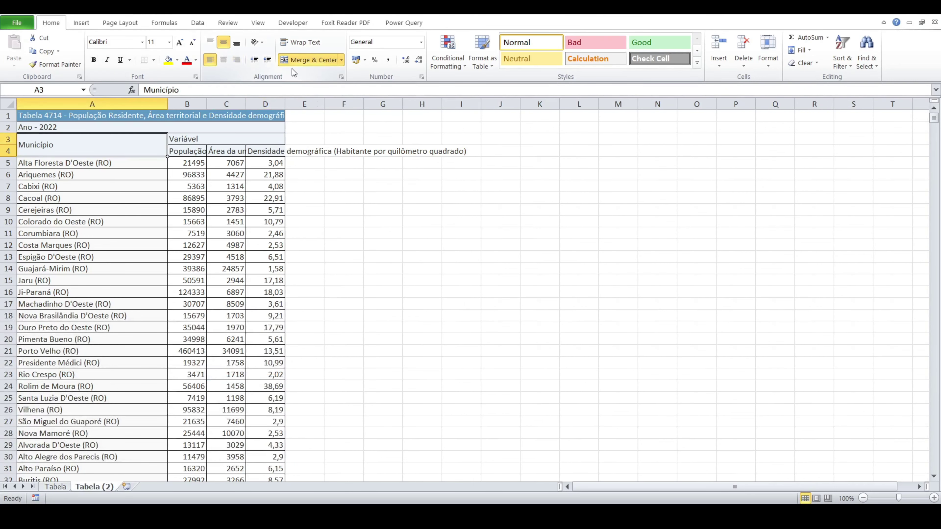
pyautogui.click(311, 60)
pyautogui.moveTo(103, 139); pyautogui.dragTo(114, 149)
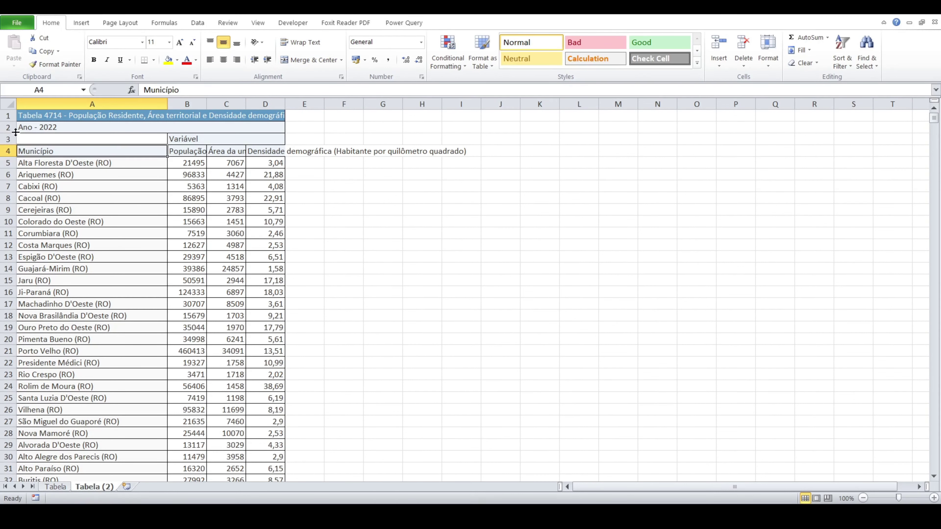
pyautogui.moveTo(8, 140); pyautogui.dragTo(9, 118)
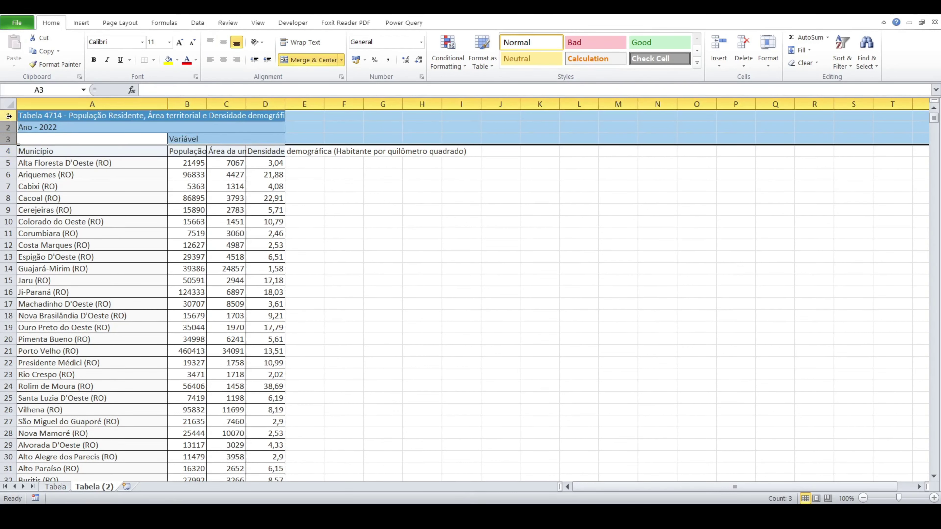
pyautogui.rightClick(10, 118)
pyautogui.click(29, 200)
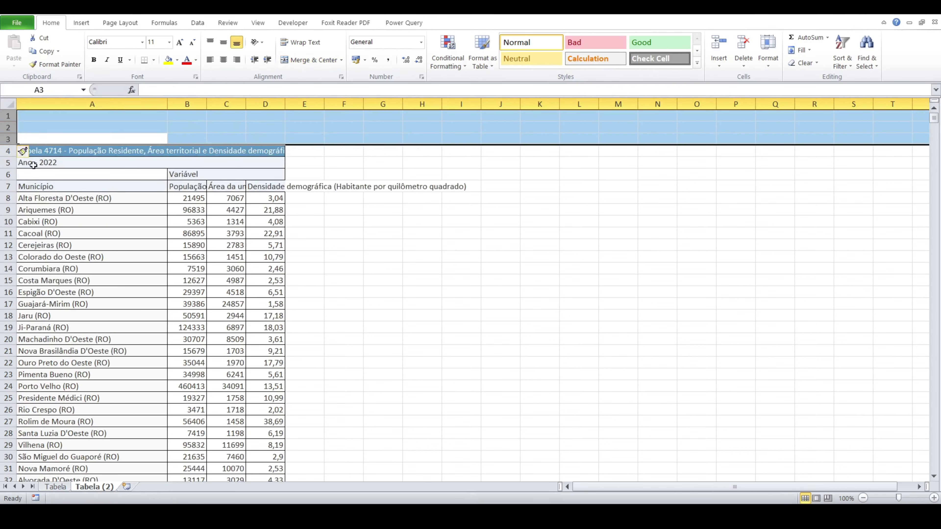
# Delete rows 1 to 6 above the column headings on the copied sheet.
pyautogui.moveTo(7, 116); pyautogui.dragTo(4, 175)
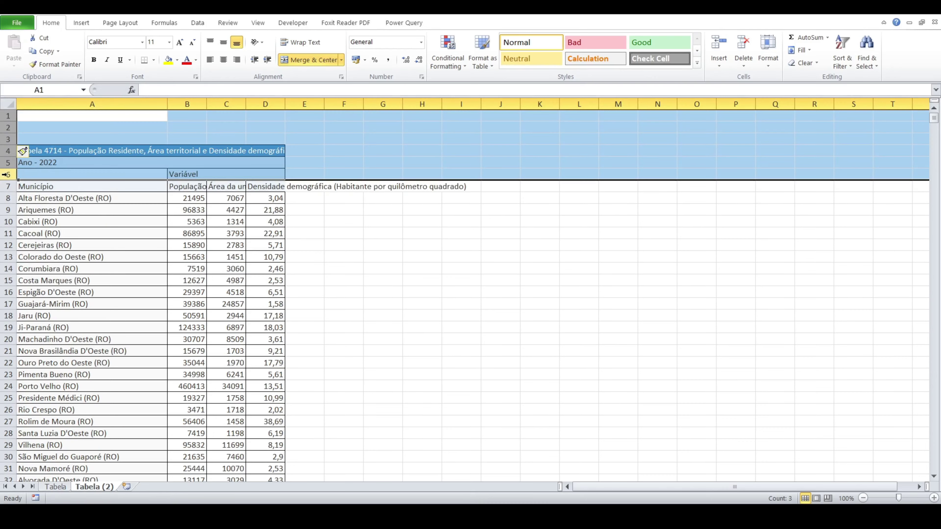
pyautogui.rightClick(4, 174)
pyautogui.click(33, 265)
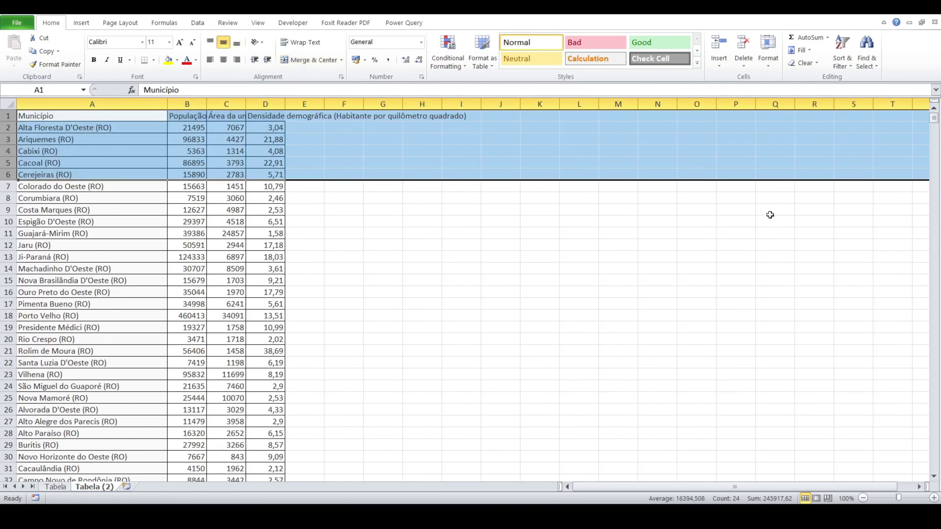
# Delete the IBGE source-note row 5572 below Brasília (DF), and return to the start of the table.
pyautogui.moveTo(933, 118); pyautogui.dragTo(933, 465)
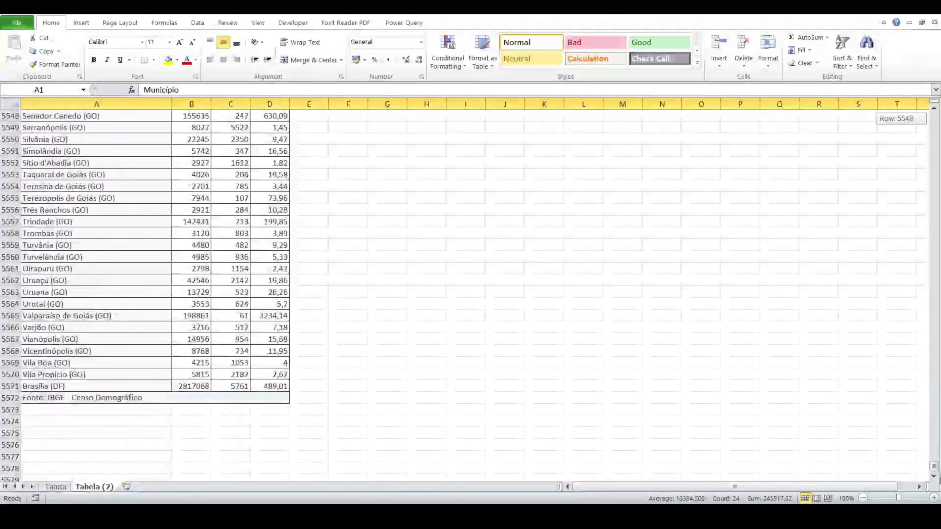
pyautogui.rightClick(11, 398)
pyautogui.click(56, 318)
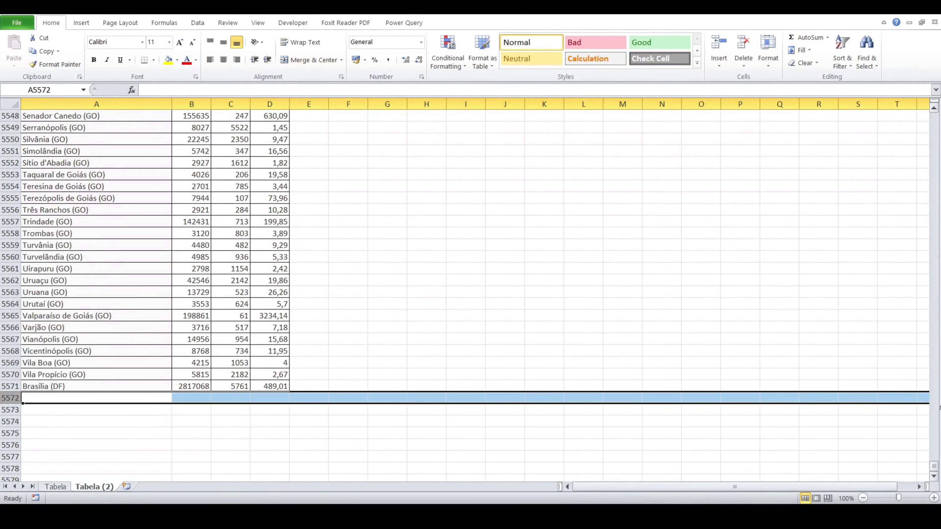
pyautogui.moveTo(934, 469); pyautogui.dragTo(933, 118)
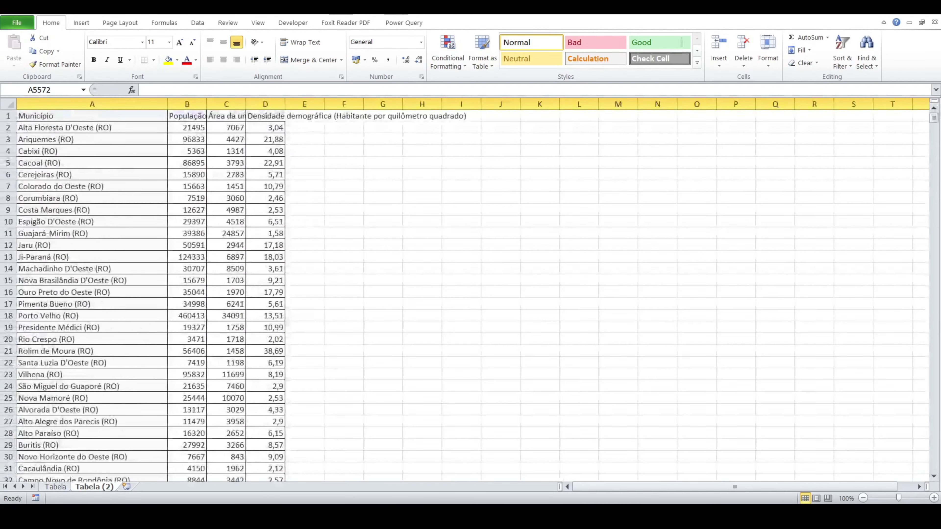
pyautogui.click(119, 162)
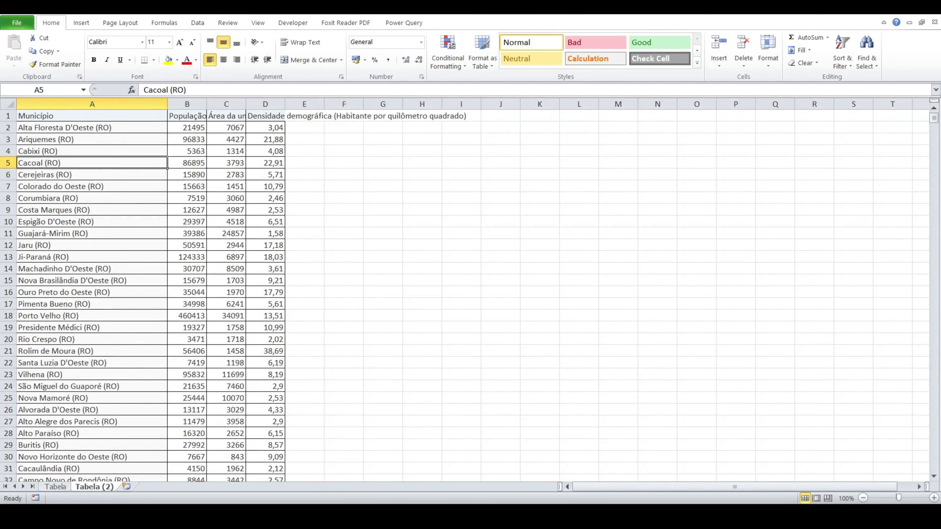
# Rename the duplicated sheet as copia, and save and close the workbook.
pyautogui.doubleClick(96, 487)
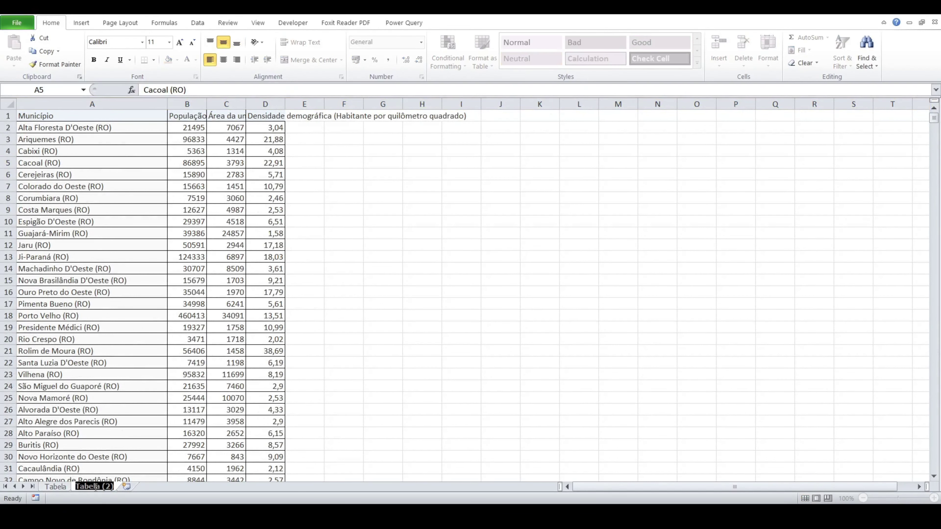
pyautogui.write('copia')
pyautogui.click(130, 172)
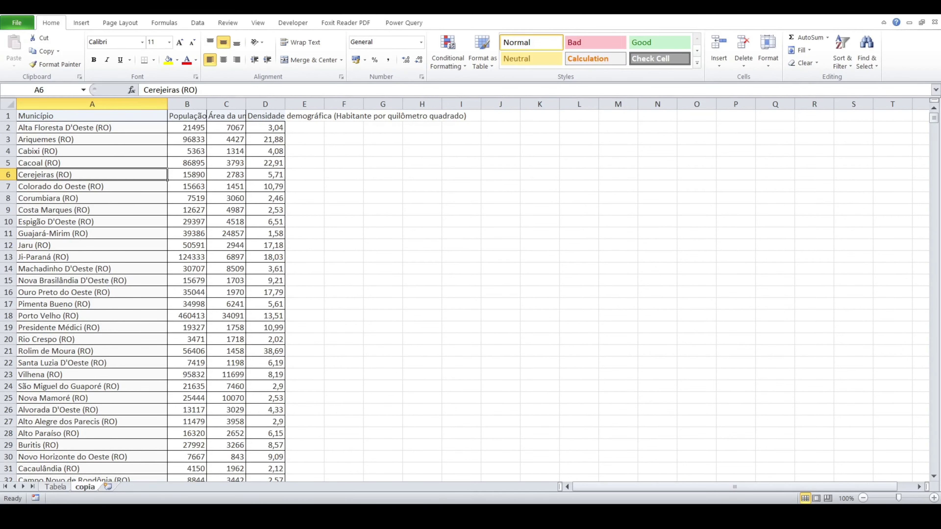
pyautogui.click(930, 7)
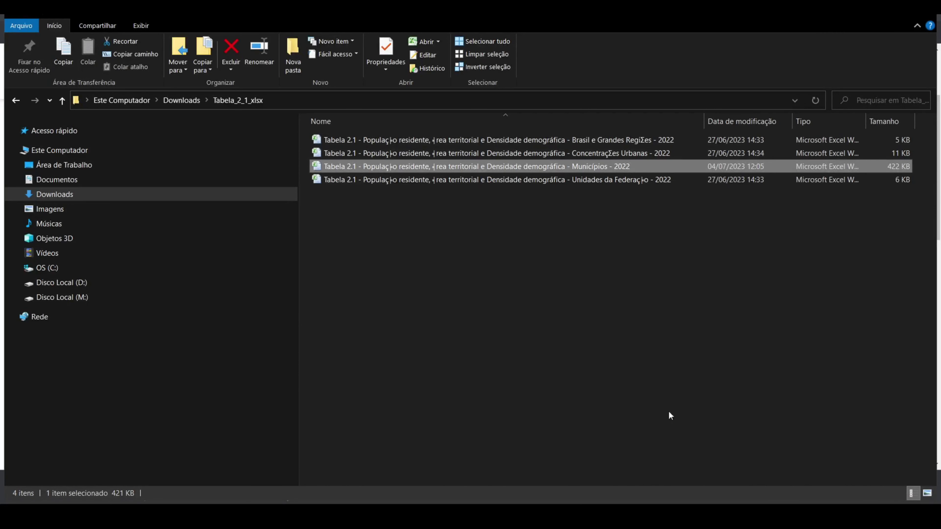
# Switch to KNIME and add an Excel Reader node to the Censo2022 workflow.
pyautogui.click(216, 517)
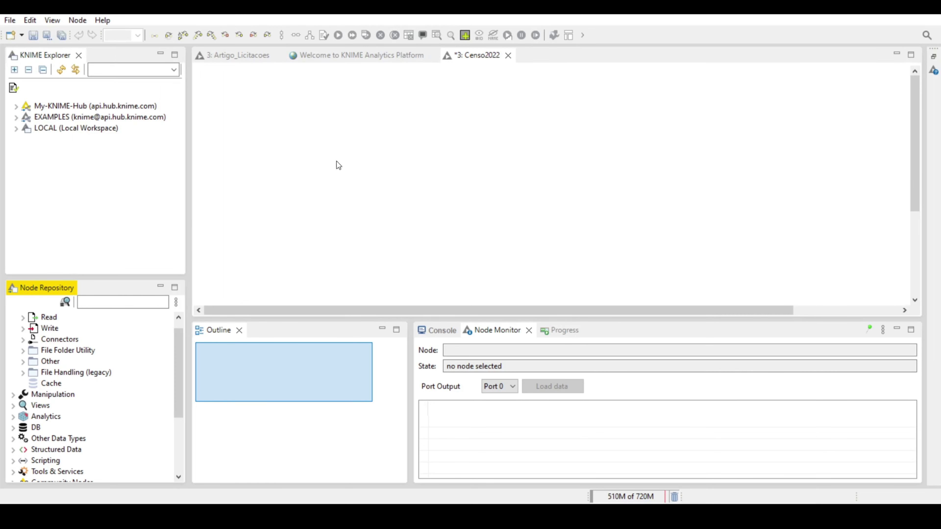
pyautogui.click(137, 303)
pyautogui.click(22, 318)
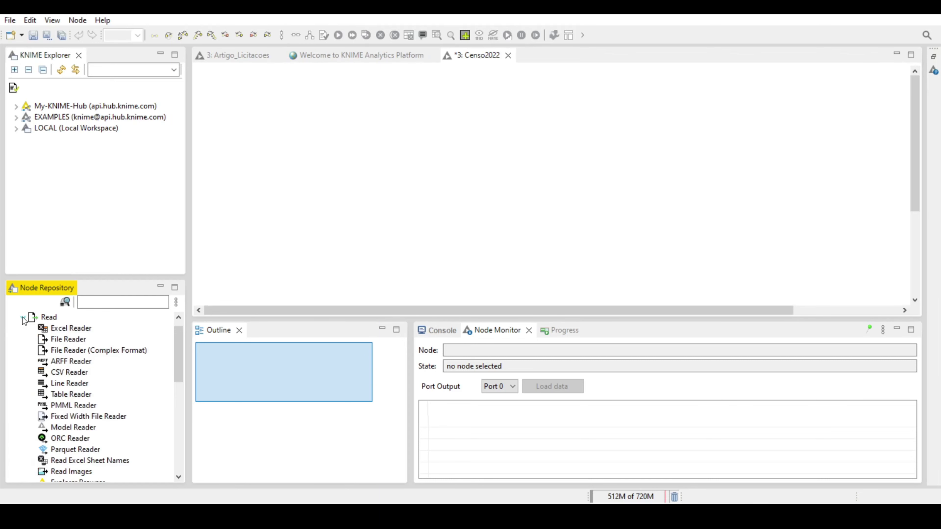
pyautogui.moveTo(66, 328); pyautogui.dragTo(248, 115)
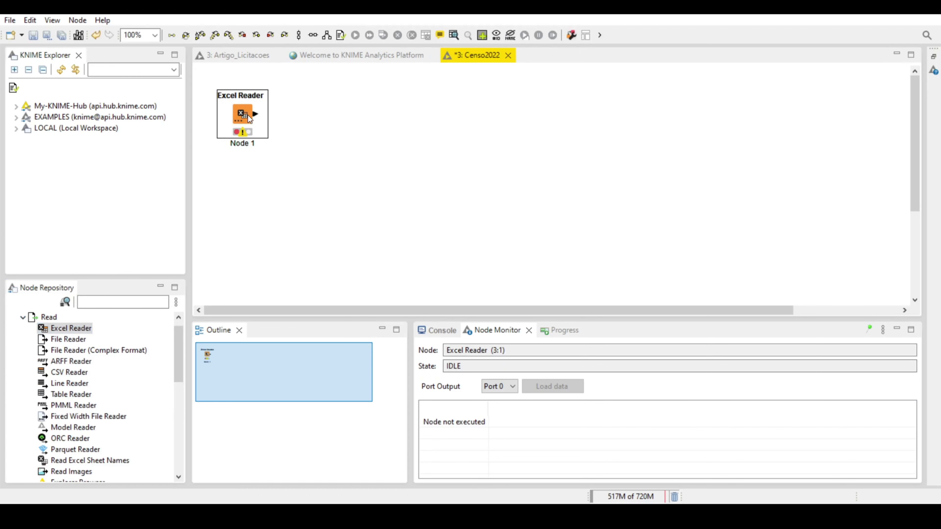
# Set the Excel Reader's input file to Tabela 1.1 - Domicílios recenseados, por espécie - Municípios - 2022 in Downloads' Tabela_1_1_xlsx folder.
pyautogui.doubleClick(247, 114)
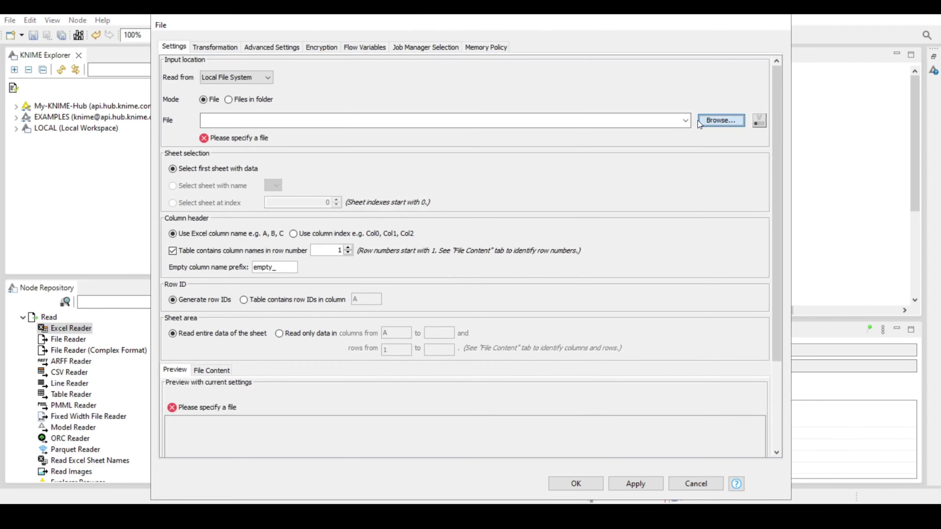
pyautogui.click(698, 120)
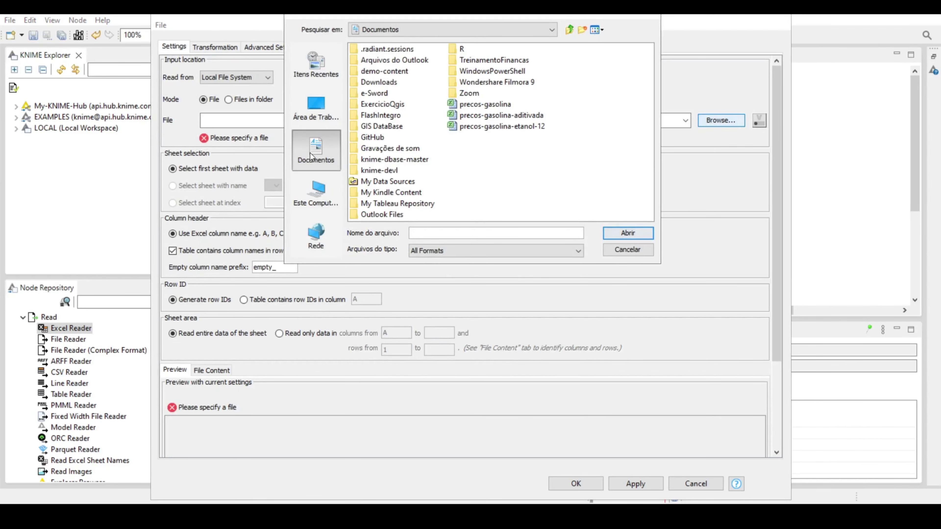
pyautogui.click(319, 190)
pyautogui.doubleClick(378, 71)
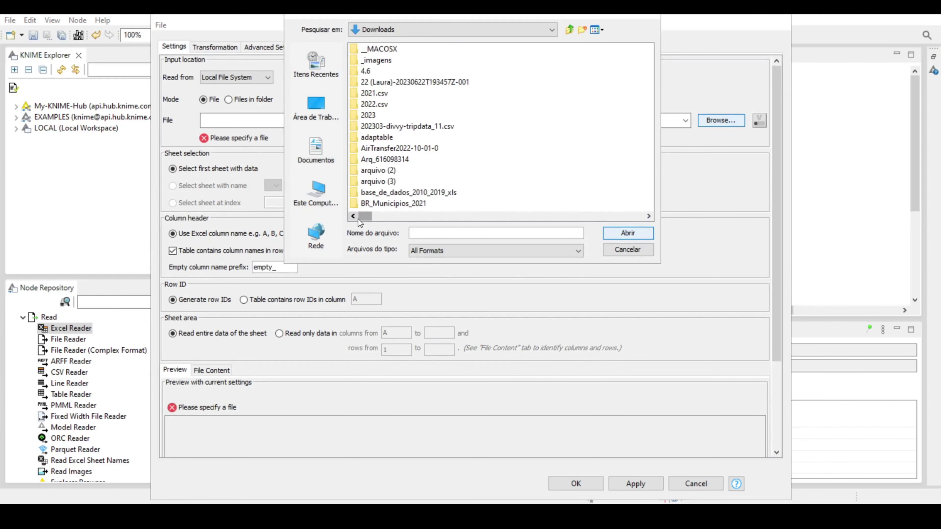
pyautogui.moveTo(357, 218); pyautogui.dragTo(456, 225)
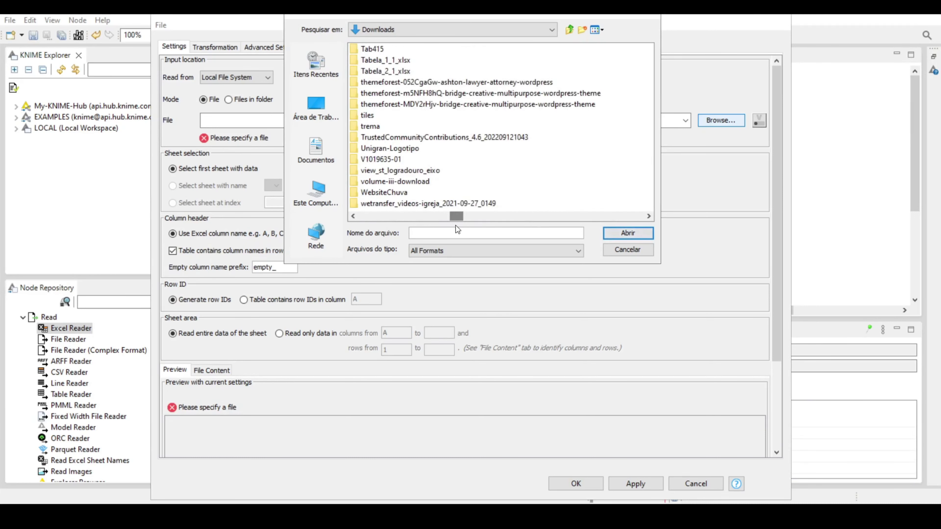
pyautogui.doubleClick(381, 59)
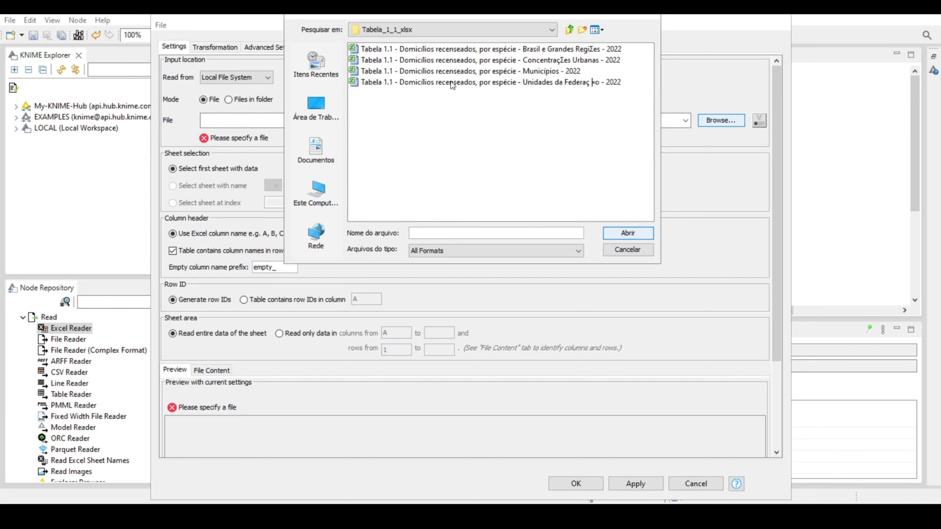
pyautogui.click(450, 71)
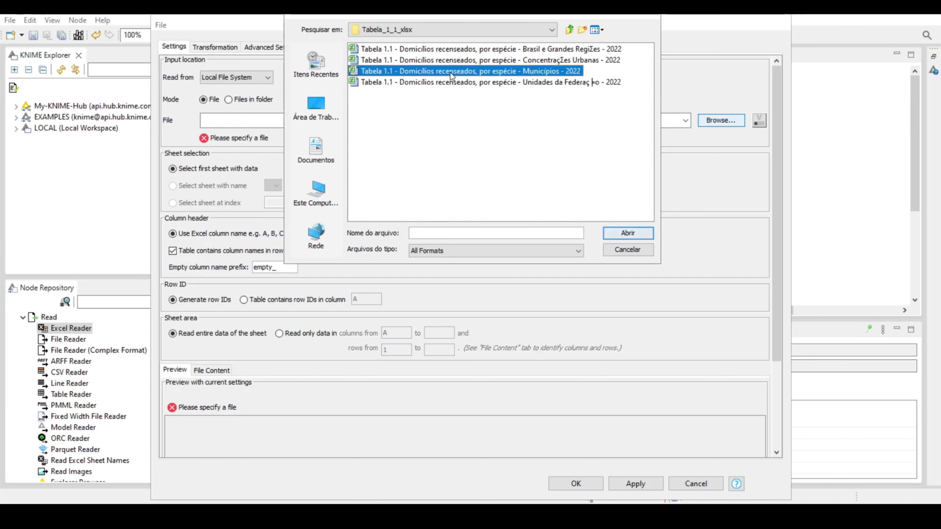
pyautogui.click(626, 232)
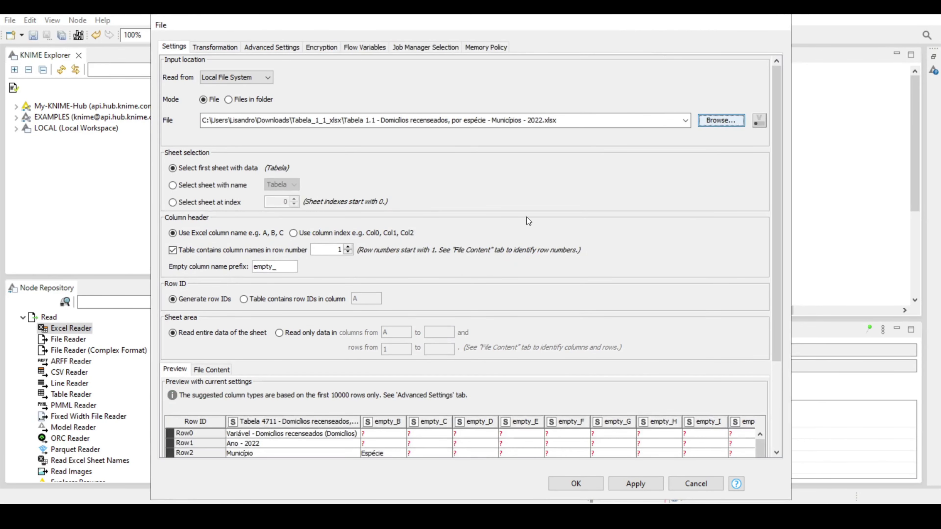
# Set the Excel Reader to select its sheet by name and read the copia sheet.
pyautogui.moveTo(775, 183); pyautogui.dragTo(781, 245)
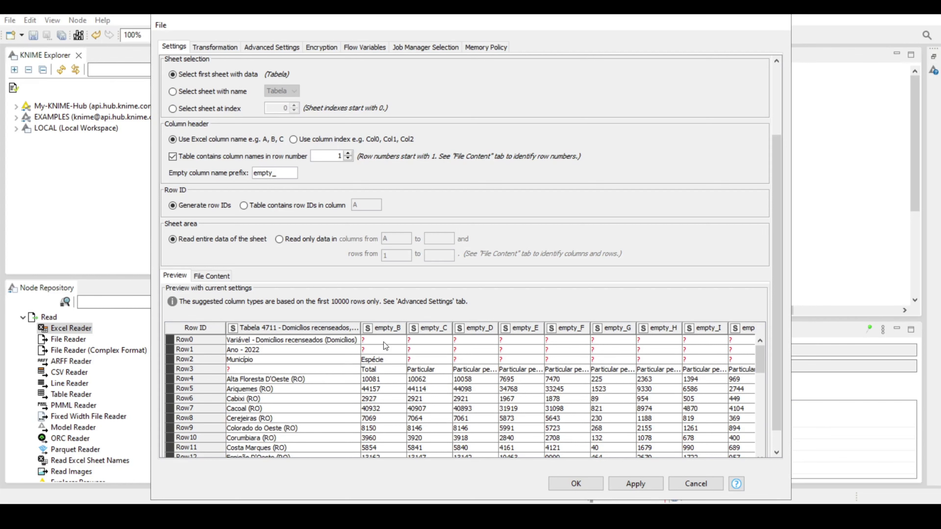
pyautogui.scroll(1, 231, 253)
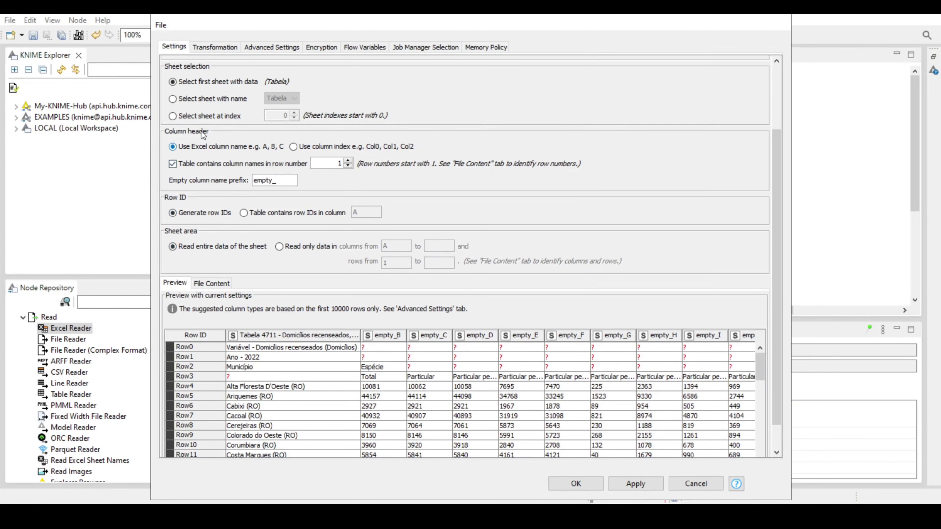
pyautogui.scroll(6, 195, 107)
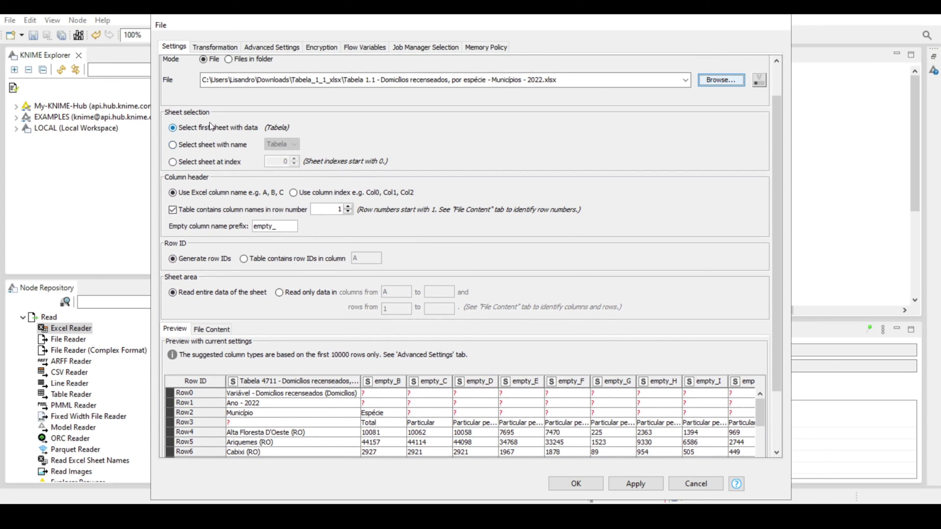
pyautogui.click(172, 145)
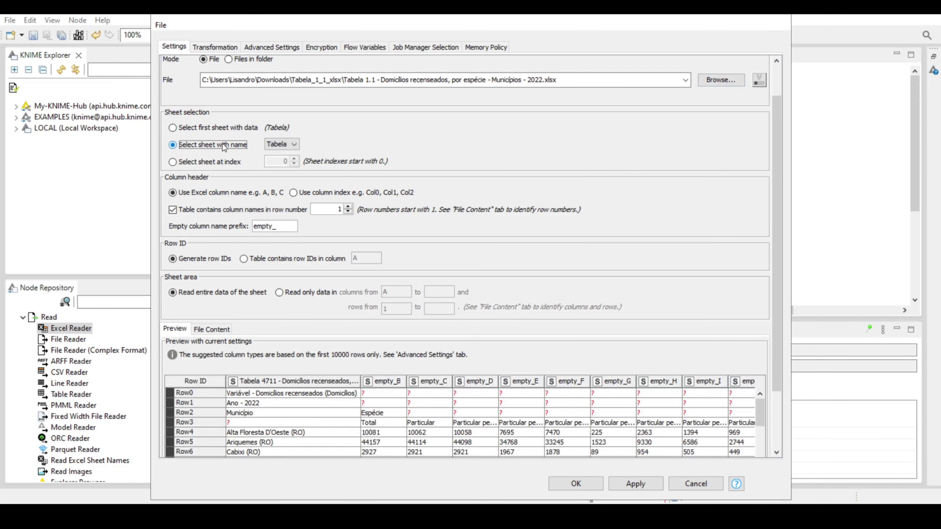
pyautogui.click(286, 146)
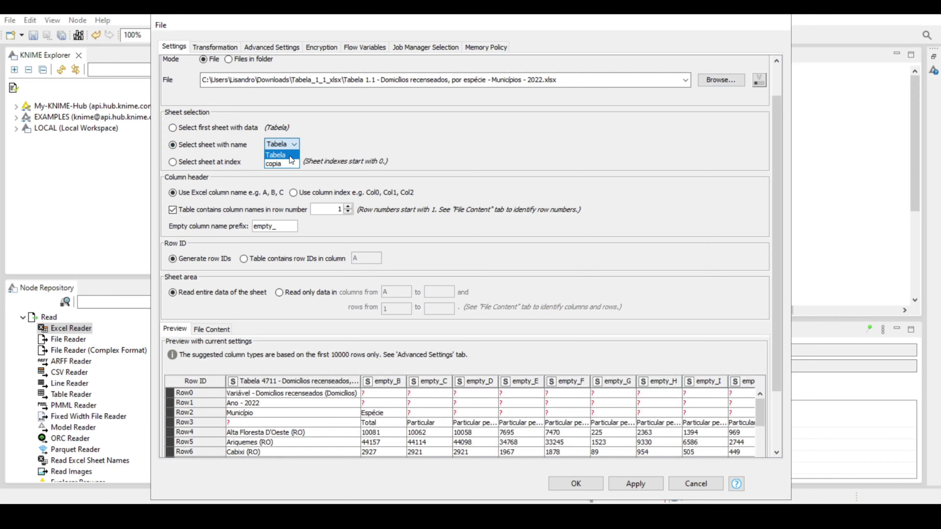
pyautogui.click(285, 163)
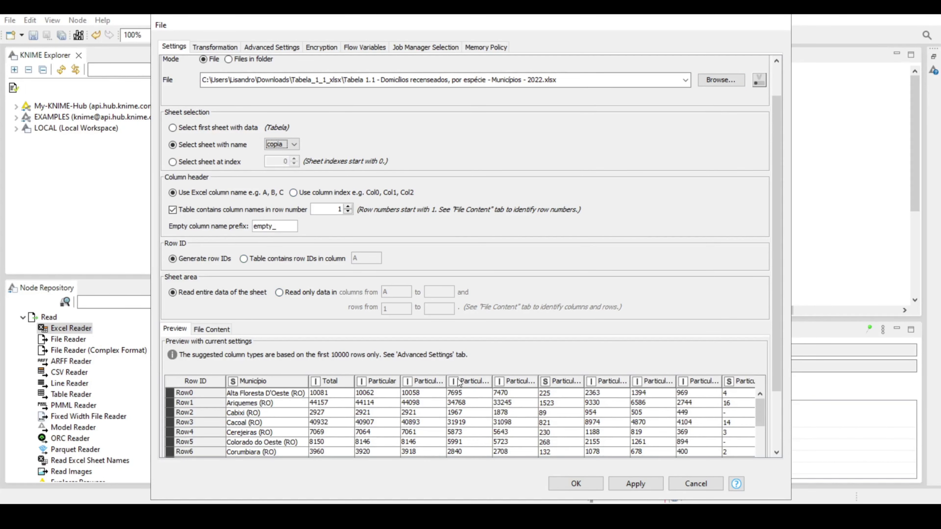
# Review the copia sheet's preview columns through Coletivo, then accept the configuration and execute the Excel Reader node.
pyautogui.moveTo(782, 378); pyautogui.dragTo(781, 444)
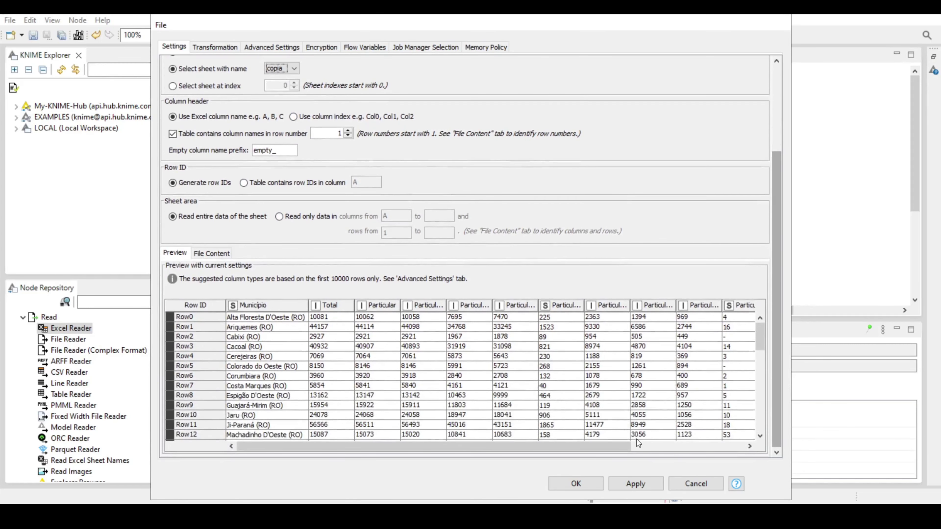
pyautogui.moveTo(615, 444); pyautogui.dragTo(563, 436)
pyautogui.moveTo(613, 444); pyautogui.dragTo(750, 447)
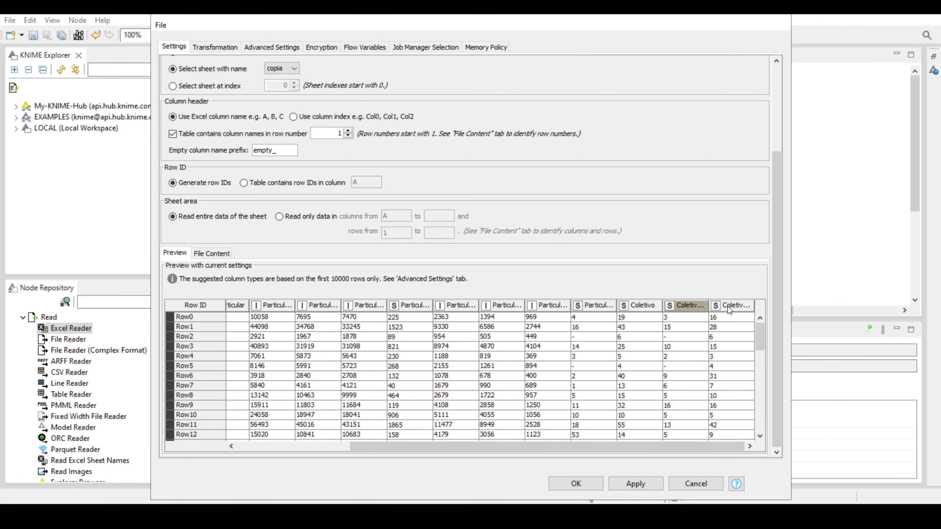
pyautogui.click(589, 337)
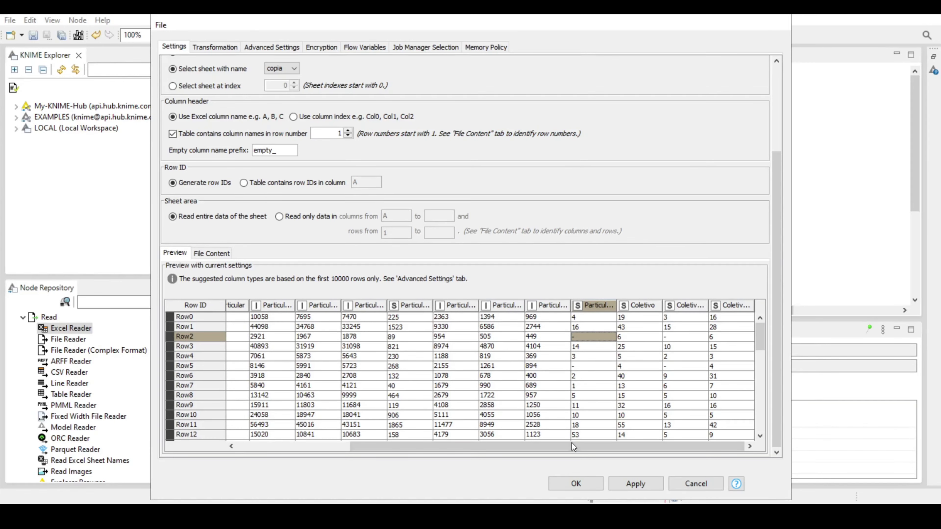
pyautogui.click(575, 483)
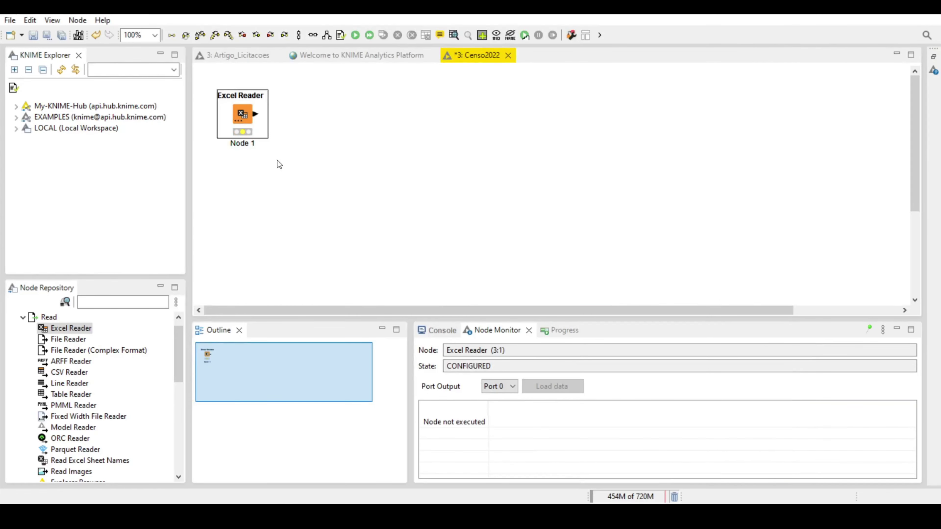
pyautogui.rightClick(252, 115)
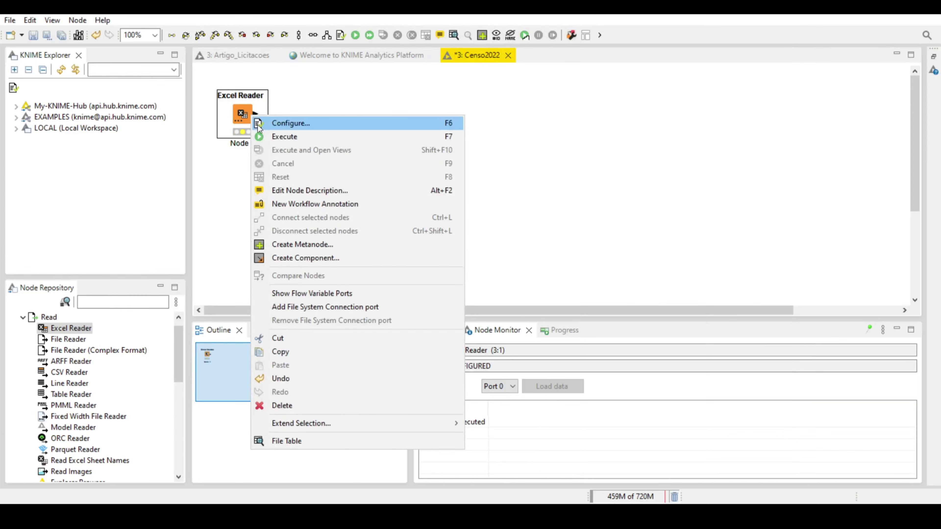
pyautogui.click(265, 136)
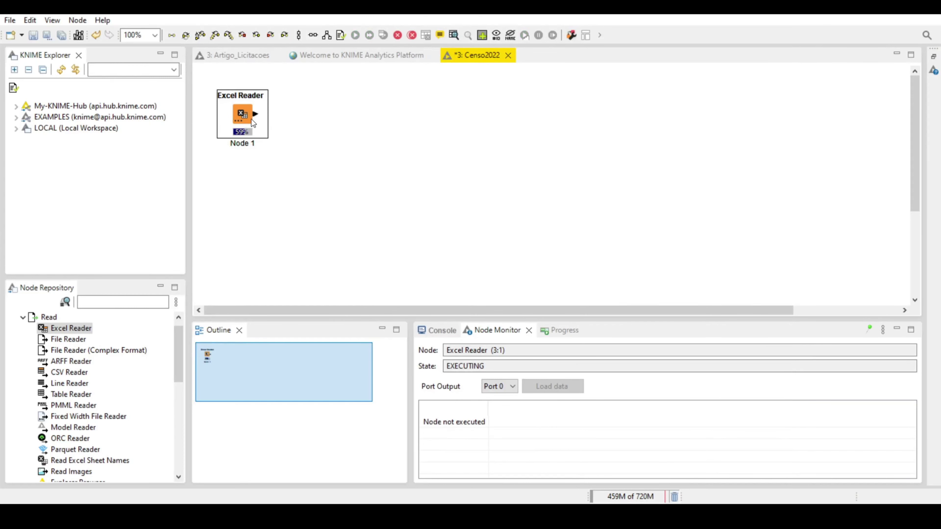
# Label the executed Excel Reader node Domicílios and save the Censo2022 workflow.
pyautogui.click(244, 143)
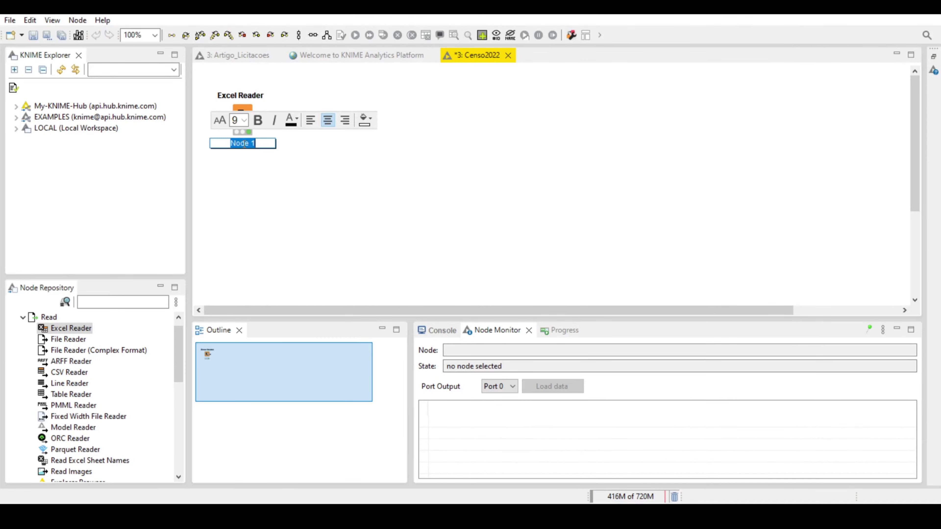
pyautogui.write('Domicílios')
pyautogui.click(296, 242)
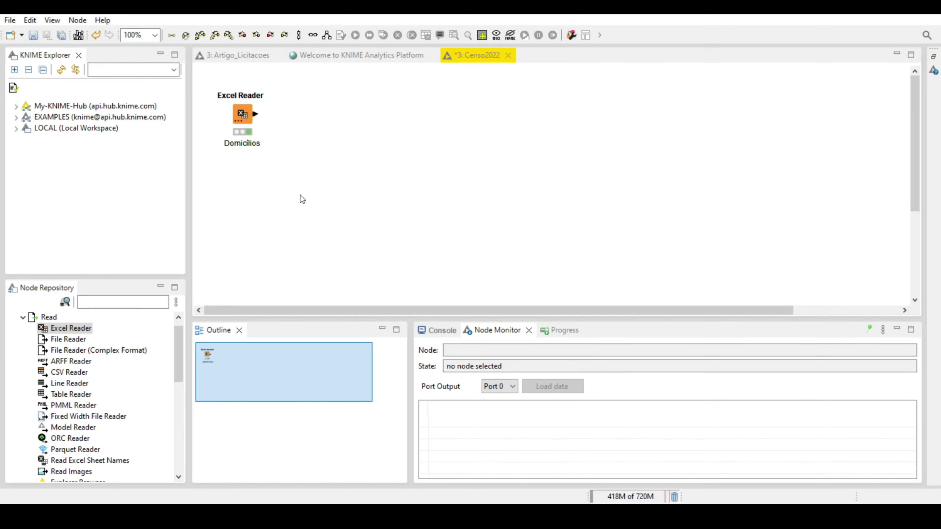
pyautogui.hotkey('ctrl', 's')
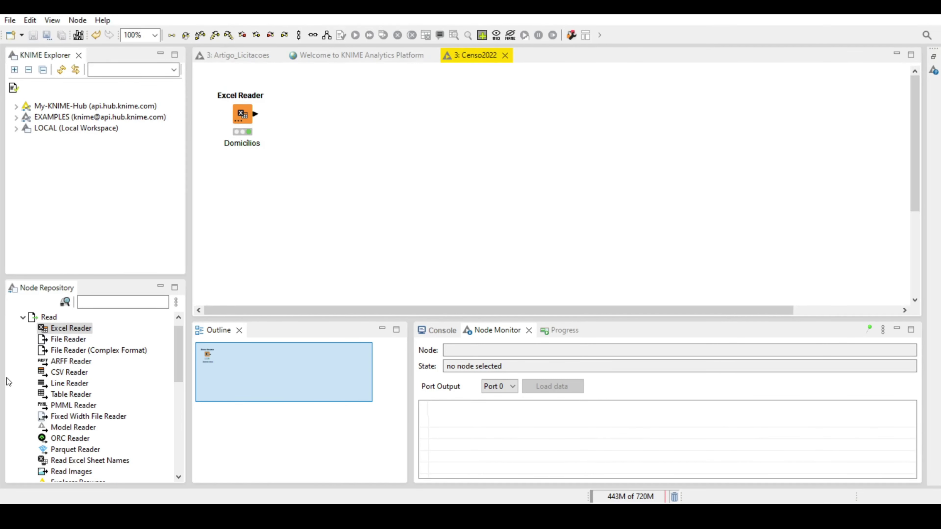
# Add a second Excel Reader node below Domicílios and browse for its input file in Downloads' Tabela_2_1_xlsx folder.
pyautogui.moveTo(70, 328); pyautogui.dragTo(246, 191)
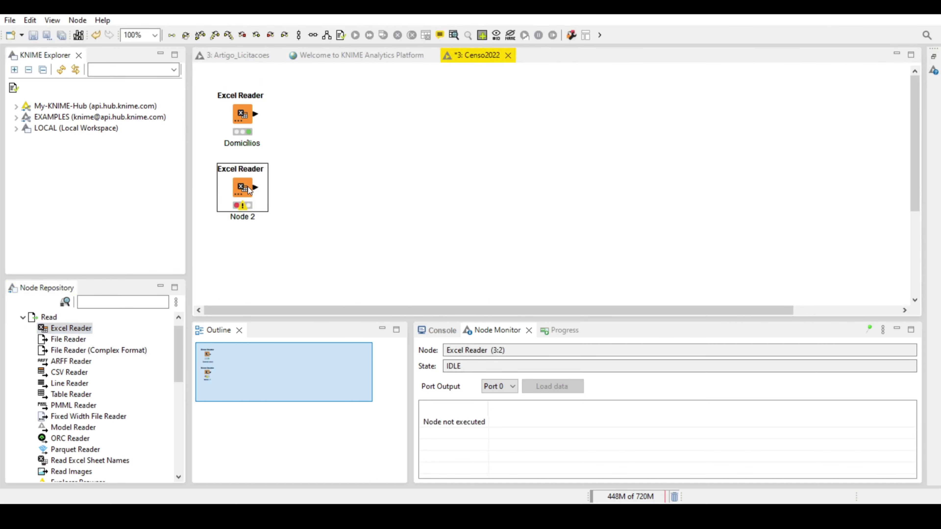
pyautogui.doubleClick(248, 186)
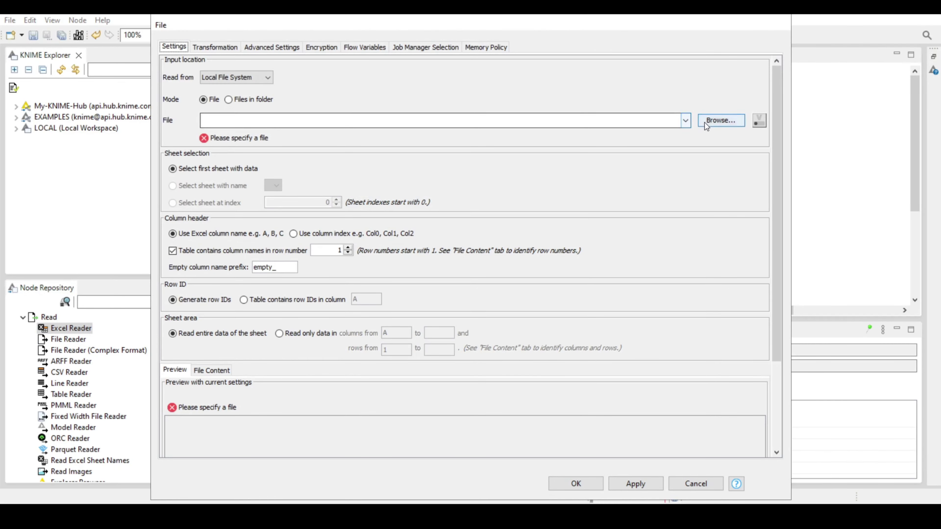
pyautogui.click(704, 122)
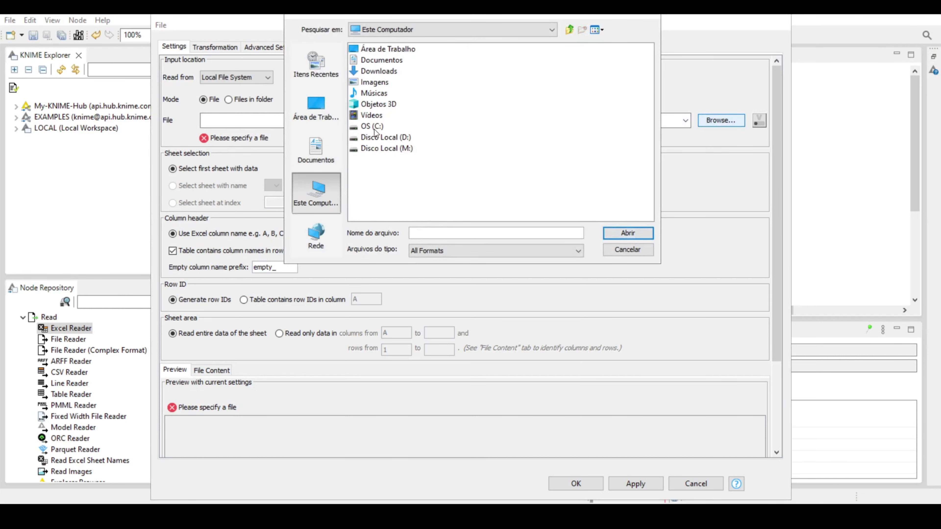
pyautogui.click(382, 72)
pyautogui.doubleClick(382, 74)
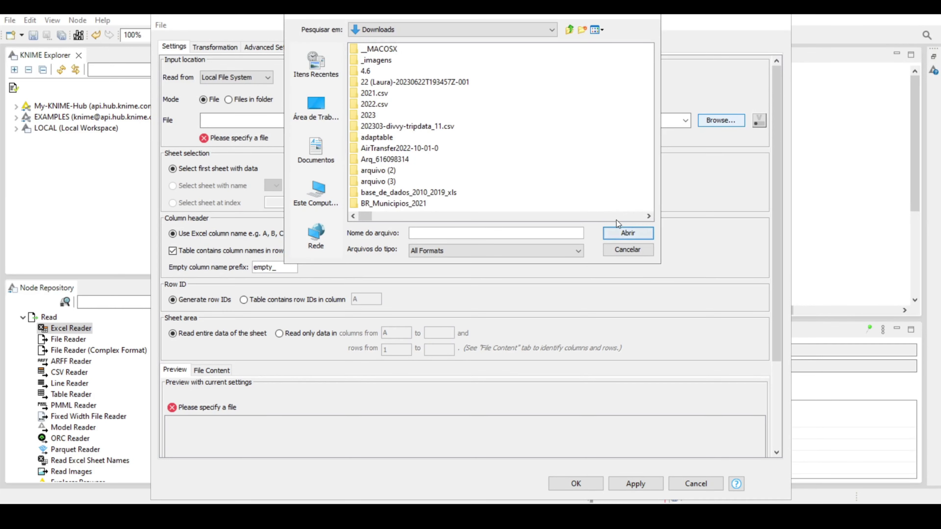
pyautogui.scroll(-5, 619, 218)
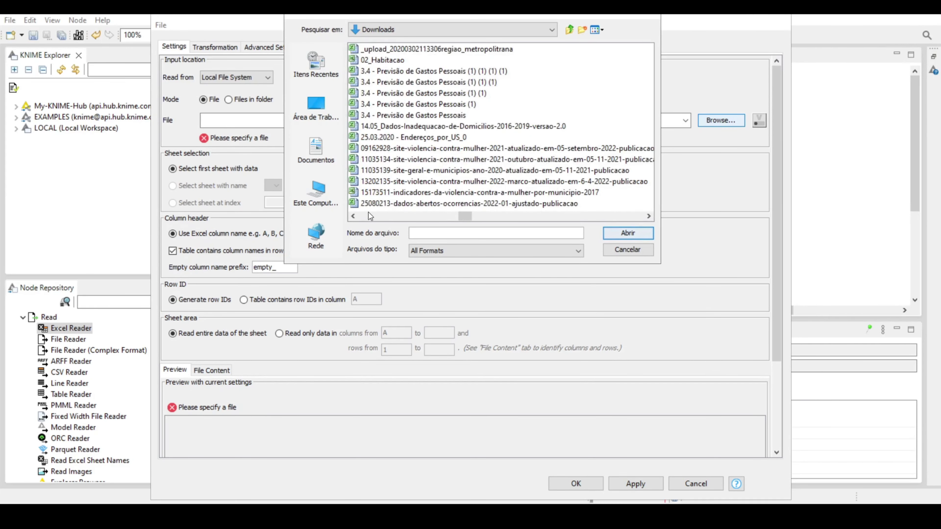
pyautogui.scroll(1, 369, 212)
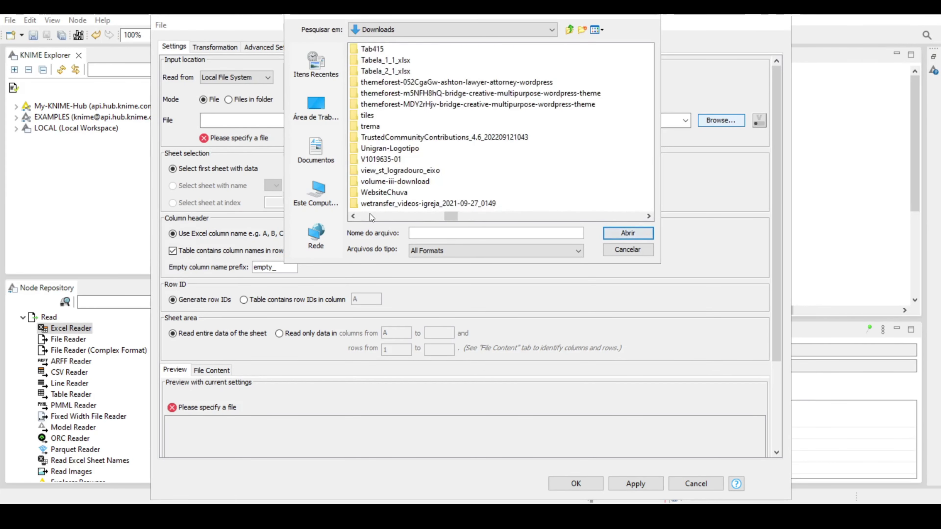
pyautogui.doubleClick(379, 72)
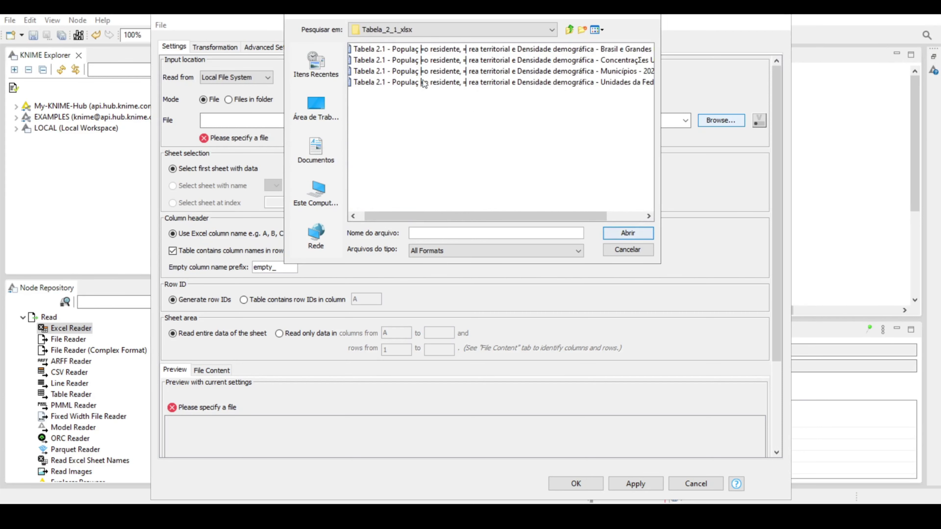
# Choose the Tabela 2.1 file on resident population, territorial area and Densidade demográfica - Municípios - 2022 as the second Excel Reader's input.
pyautogui.click(518, 70)
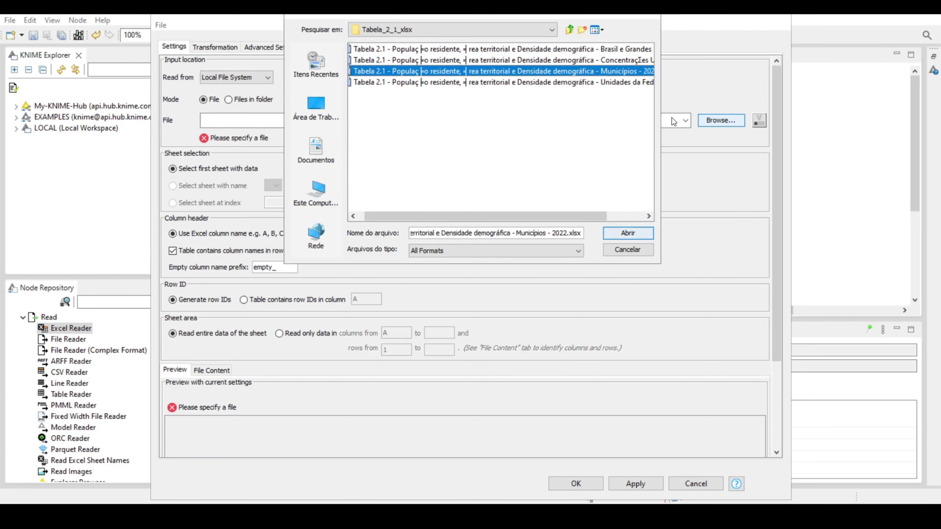
pyautogui.moveTo(660, 116); pyautogui.dragTo(761, 122)
pyautogui.click(608, 74)
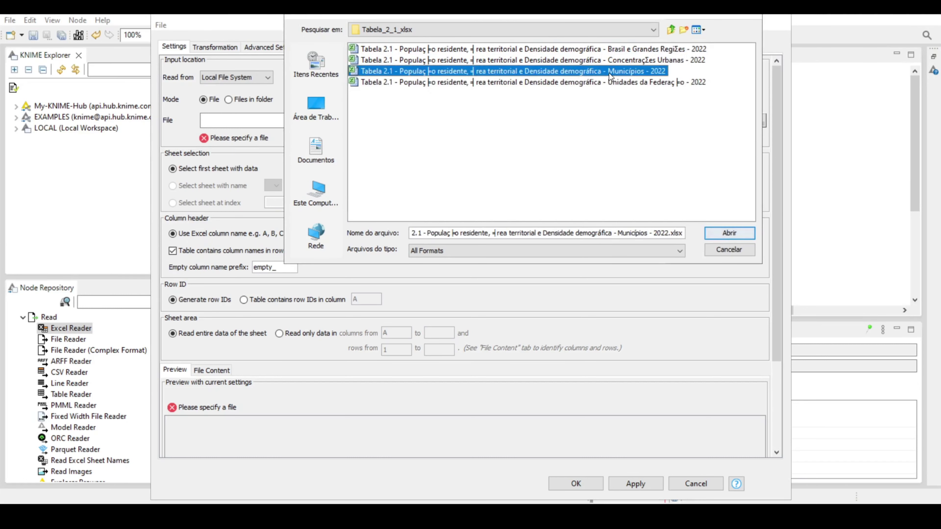
pyautogui.click(678, 141)
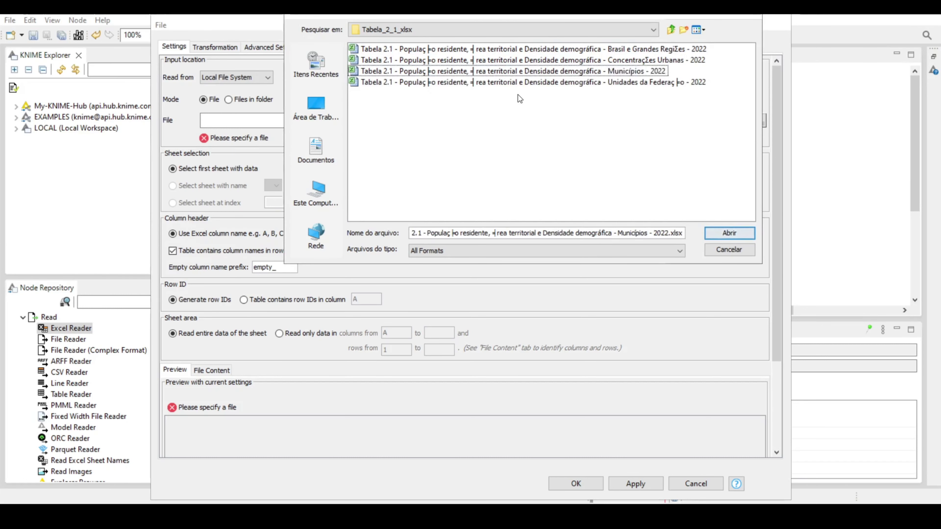
pyautogui.click(585, 74)
pyautogui.click(375, 104)
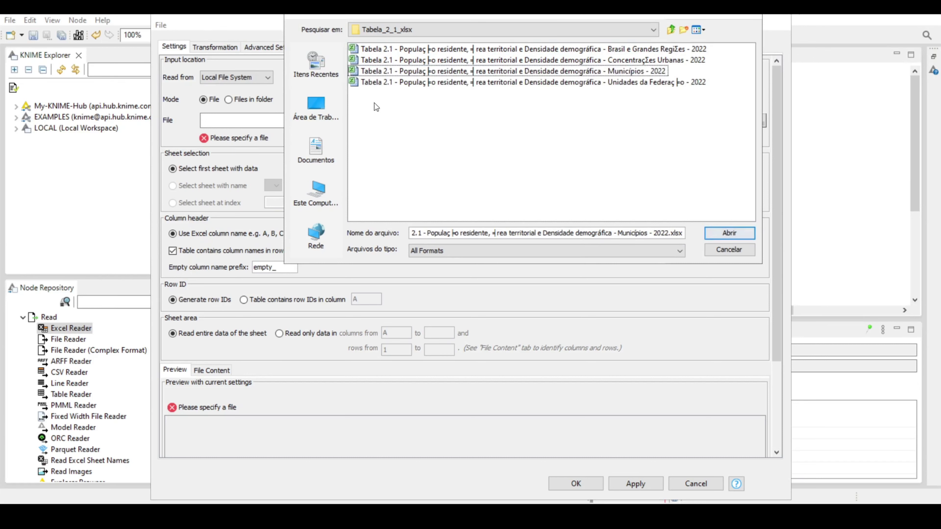
pyautogui.click(353, 71)
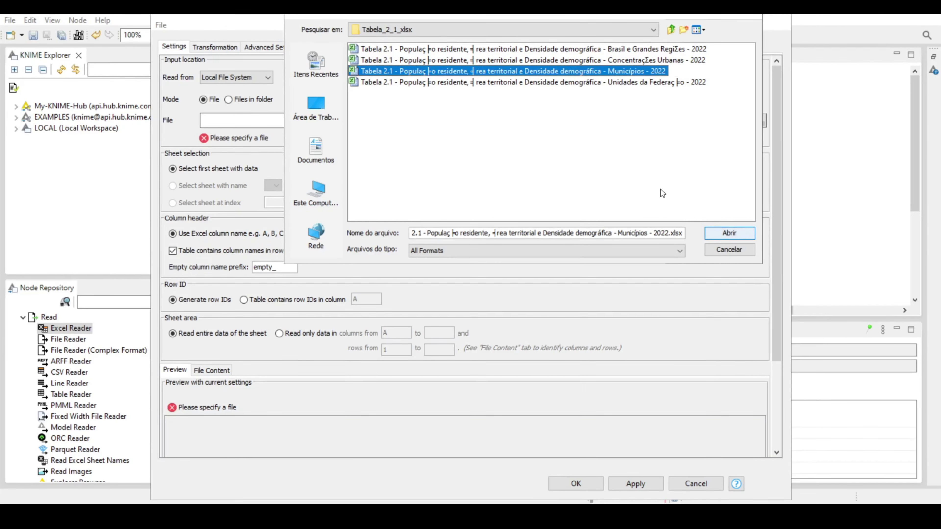
pyautogui.click(721, 231)
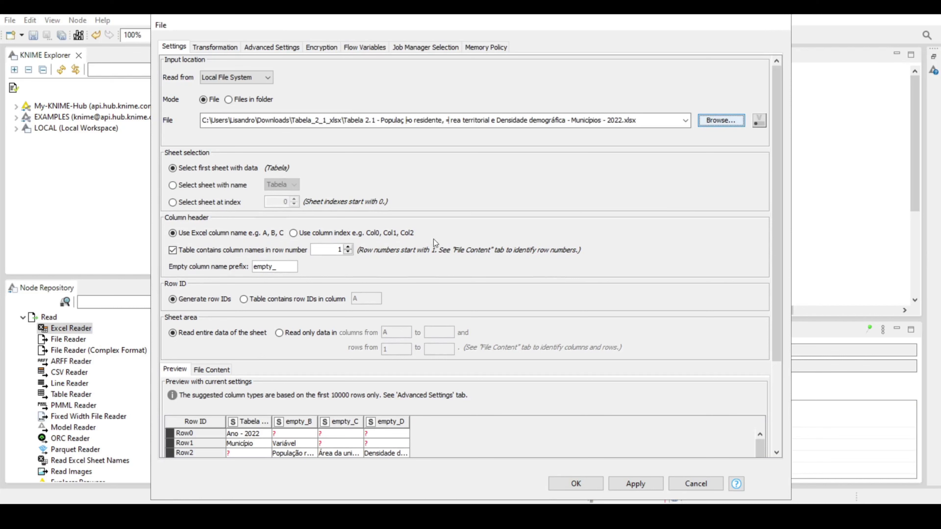
# Set the second Excel Reader to select its sheet by name and read the copia sheet of Tabela 2.1.
pyautogui.scroll(-3, 775, 177)
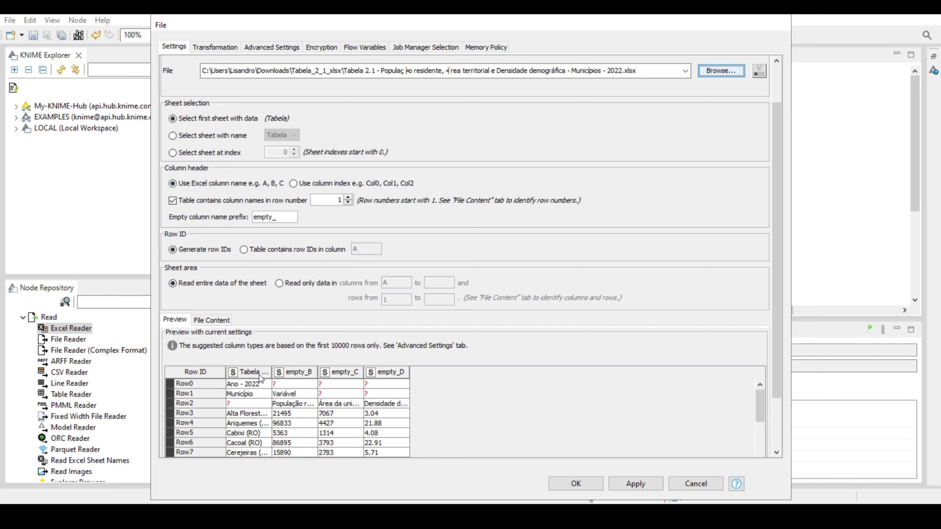
pyautogui.click(172, 136)
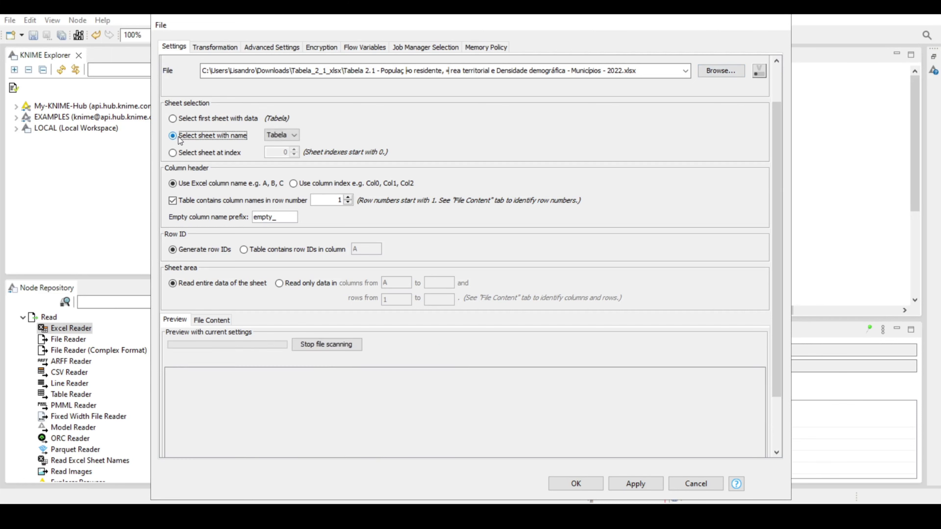
pyautogui.click(287, 139)
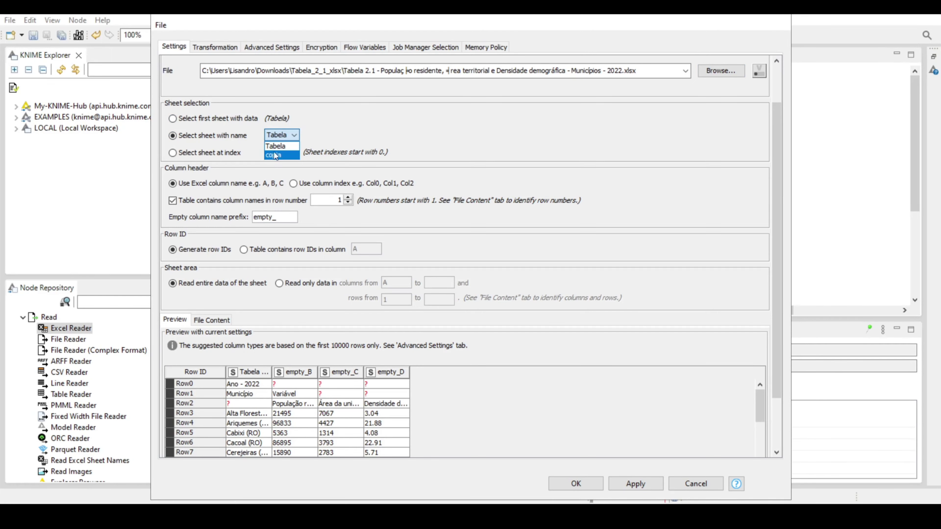
pyautogui.click(280, 156)
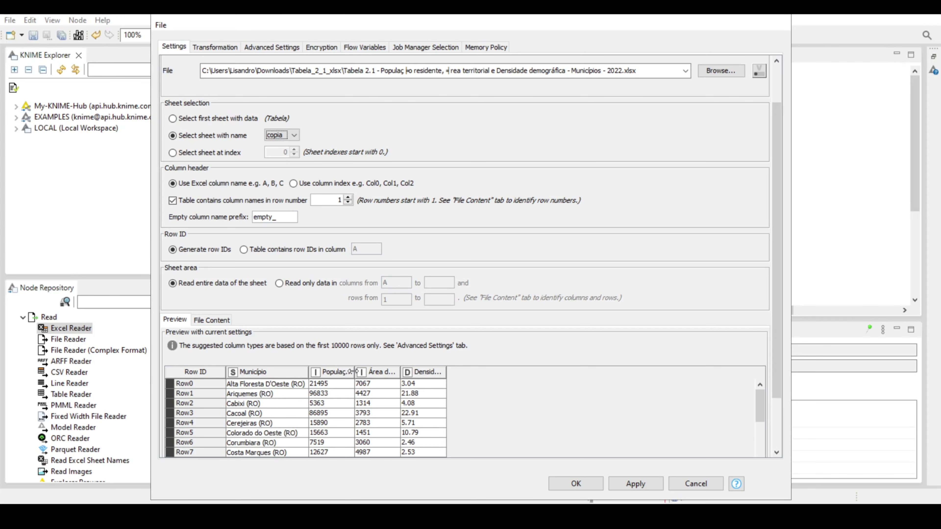
# Widen the population, territorial area and density columns in the preview to check their headers, and accept the reader's configuration.
pyautogui.moveTo(353, 372); pyautogui.dragTo(515, 373)
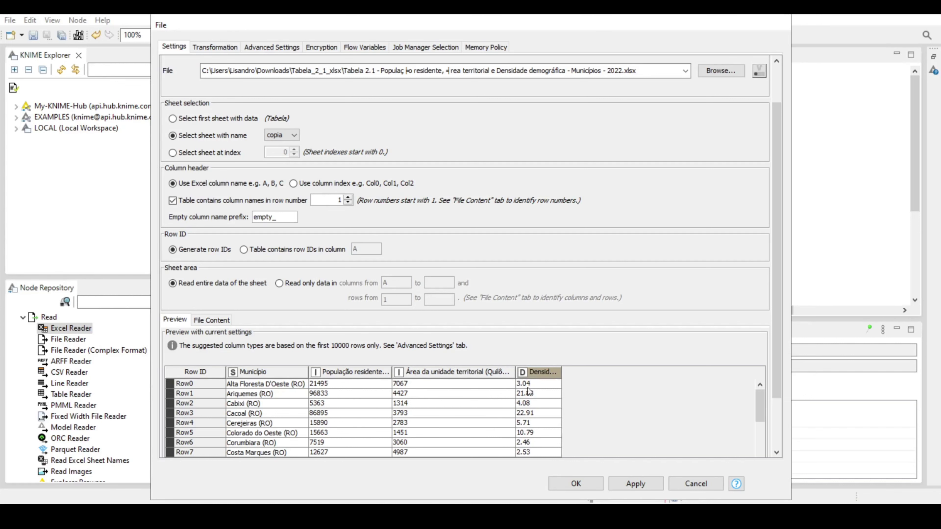
pyautogui.moveTo(562, 372); pyautogui.dragTo(669, 377)
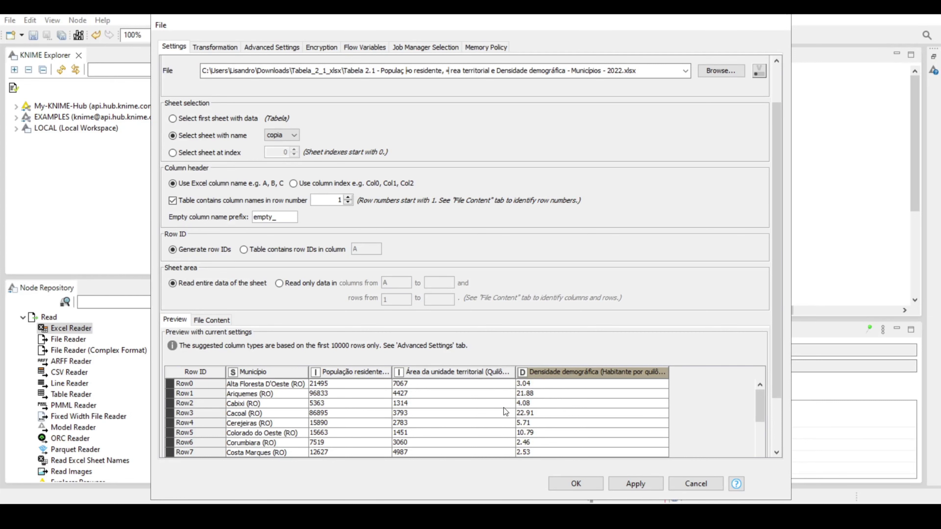
pyautogui.click(576, 484)
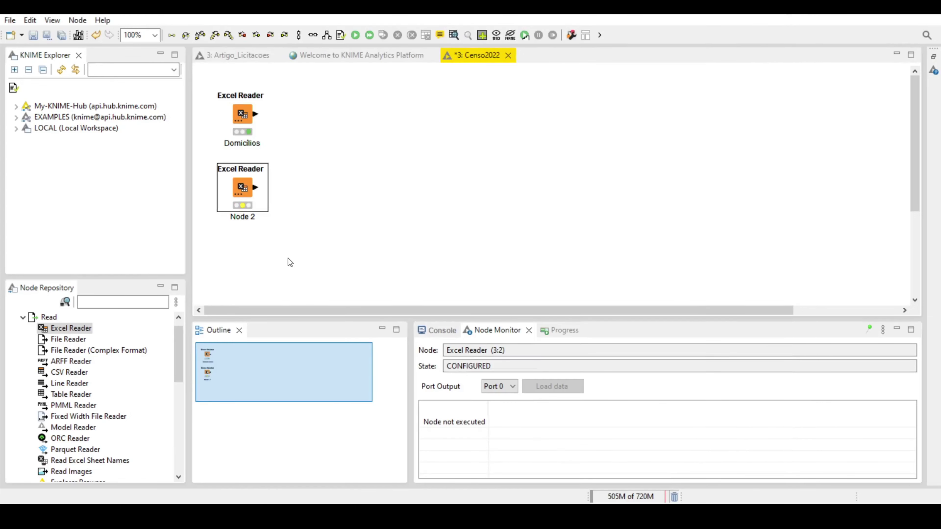
# Execute the second Excel Reader node below Domicílios.
pyautogui.rightClick(246, 185)
pyautogui.click(261, 192)
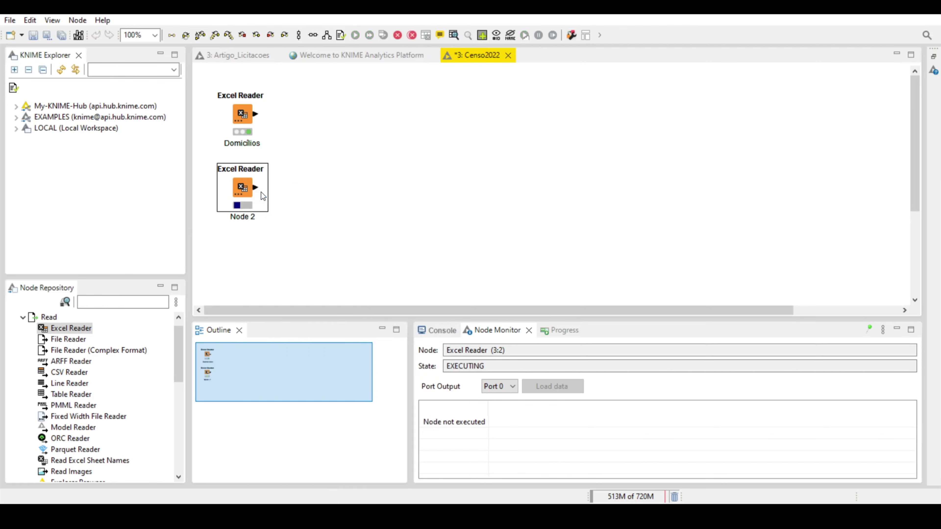
# Label the second Excel Reader node População and save the Censo2022 workflow.
pyautogui.click(244, 218)
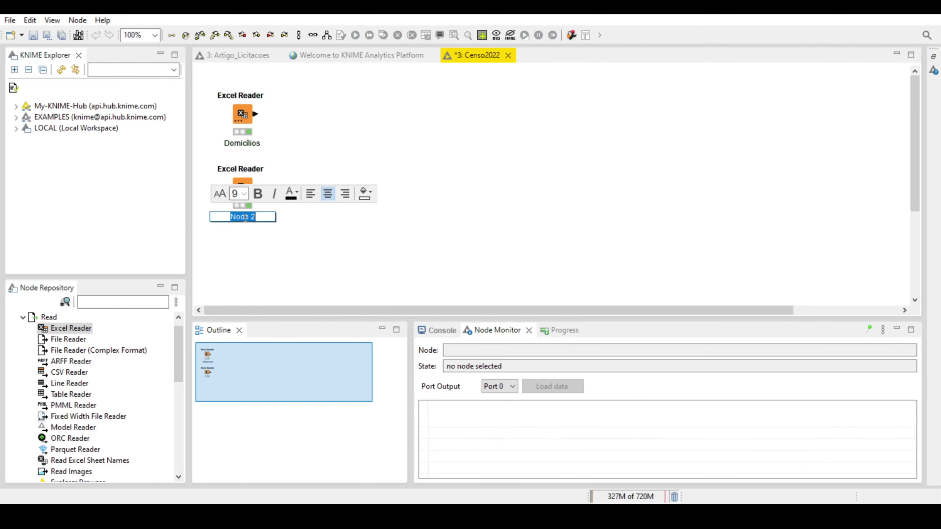
pyautogui.write('M')
pyautogui.write('População')
pyautogui.click(397, 271)
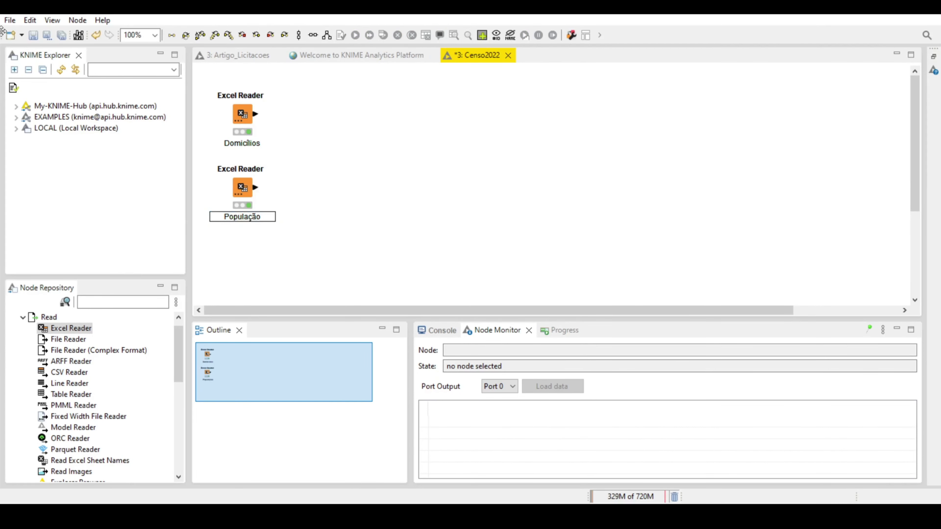
pyautogui.click(33, 35)
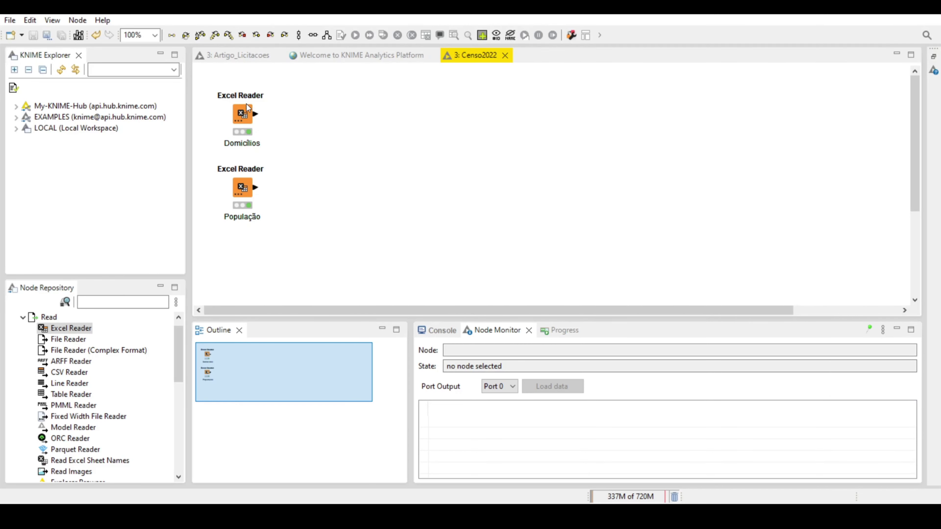
# Examine the Domicílios reader's output table with the Município column widened, checking how municipality names and state abbreviations are written.
pyautogui.click(247, 112)
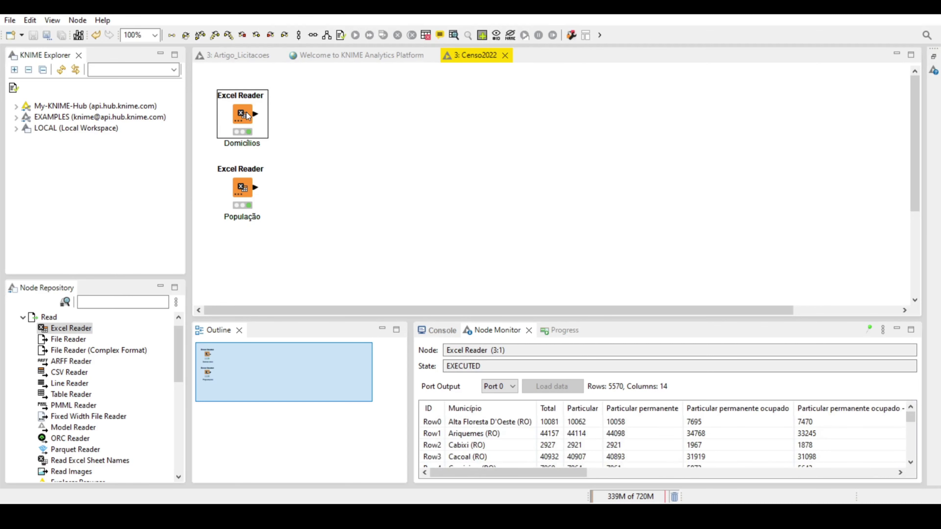
pyautogui.rightClick(246, 112)
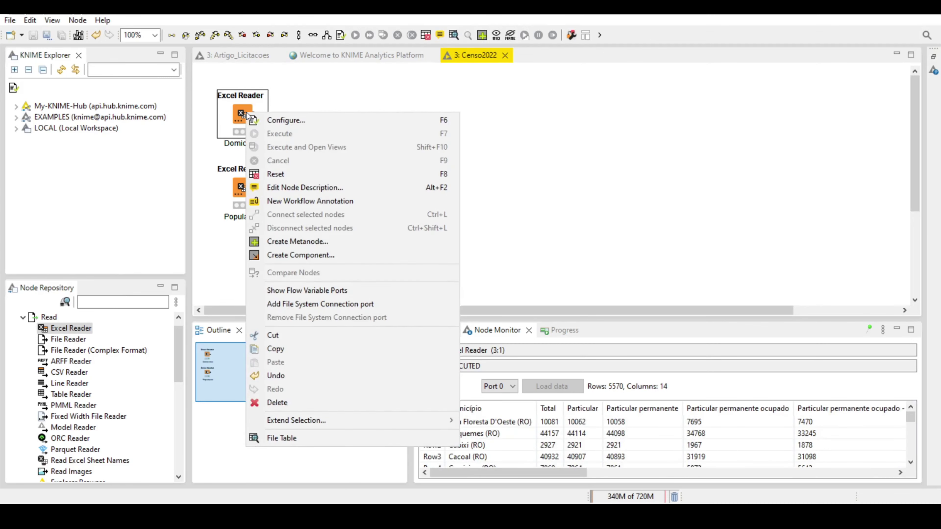
pyautogui.click(293, 438)
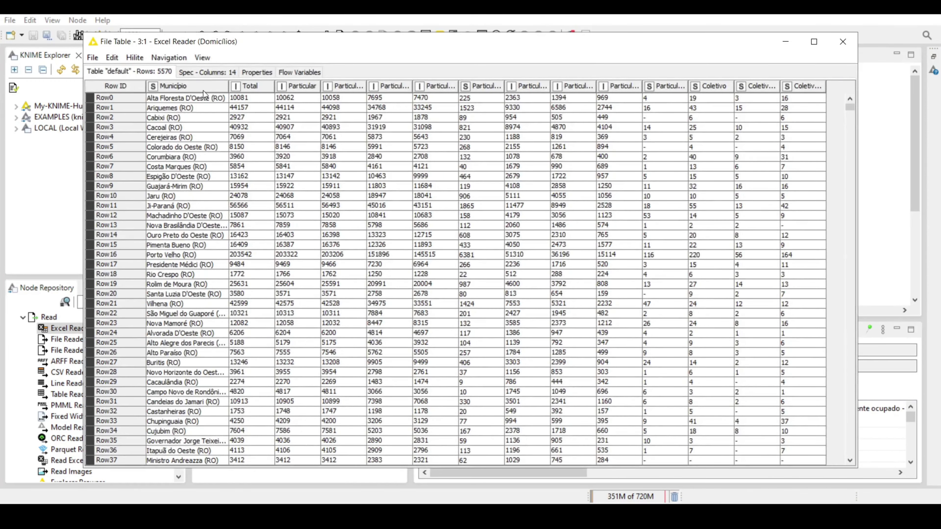
pyautogui.moveTo(229, 86); pyautogui.dragTo(267, 85)
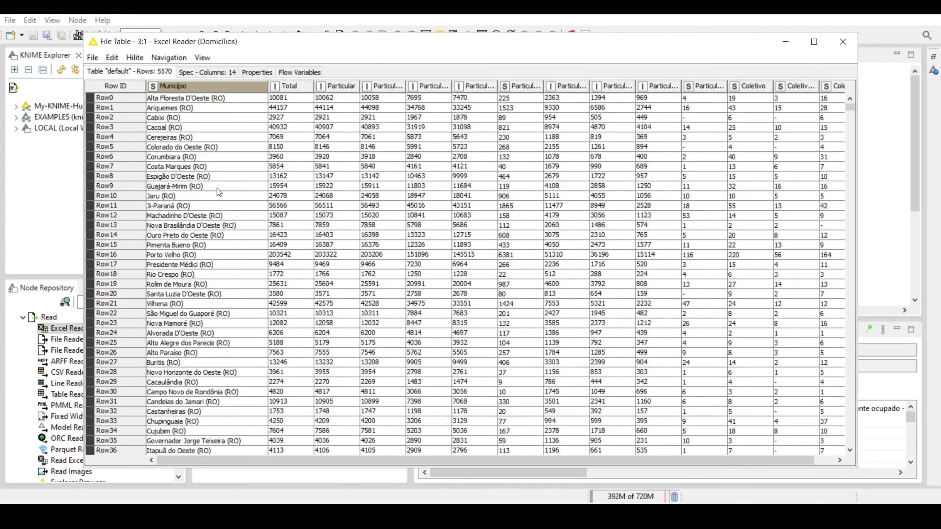
pyautogui.scroll(-3, 217, 188)
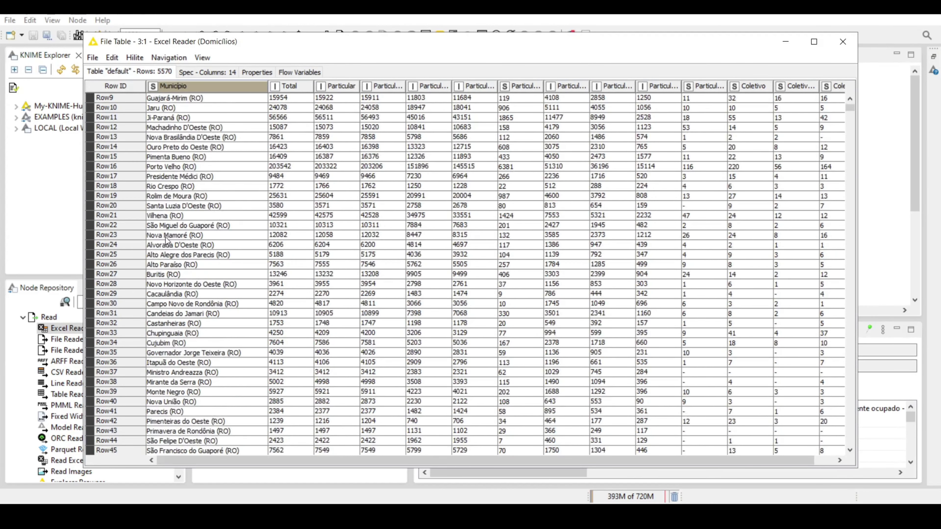
pyautogui.scroll(-7, 208, 240)
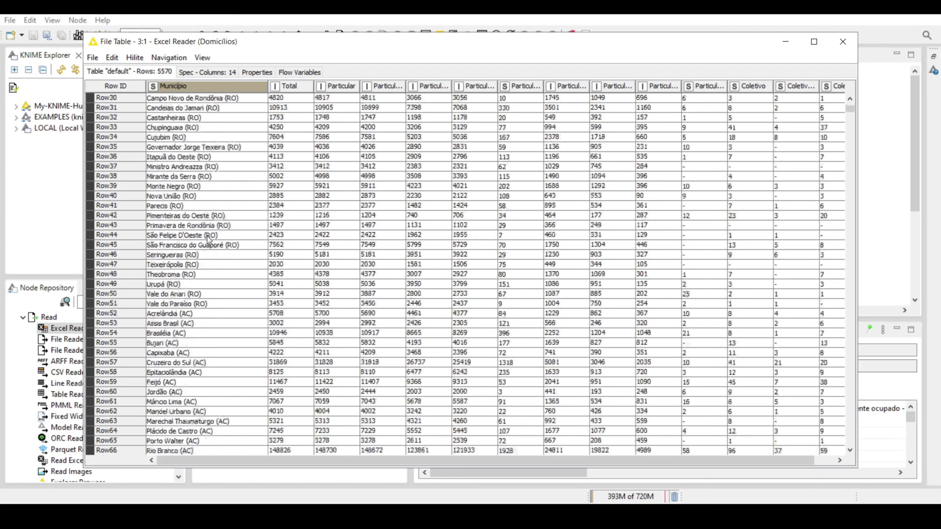
pyautogui.scroll(-16, 208, 240)
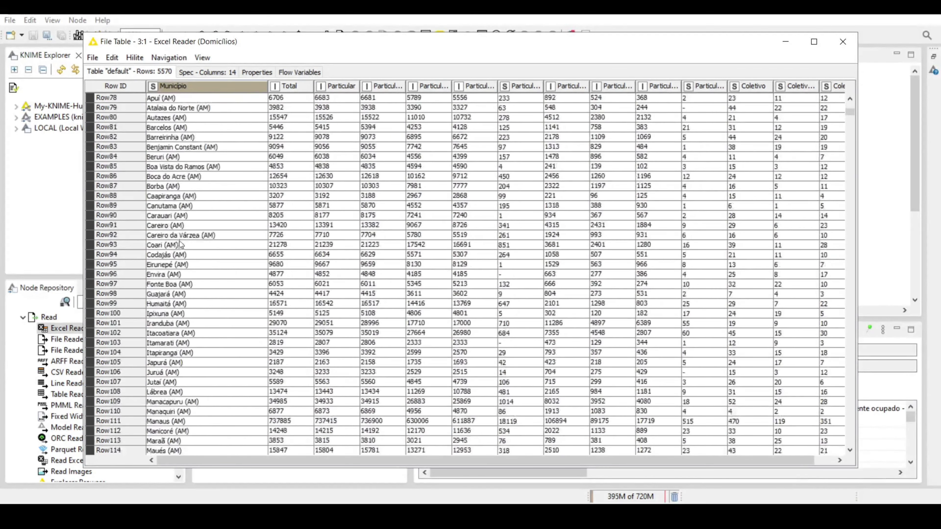
pyautogui.scroll(-1, 182, 243)
pyautogui.scroll(-8, 183, 240)
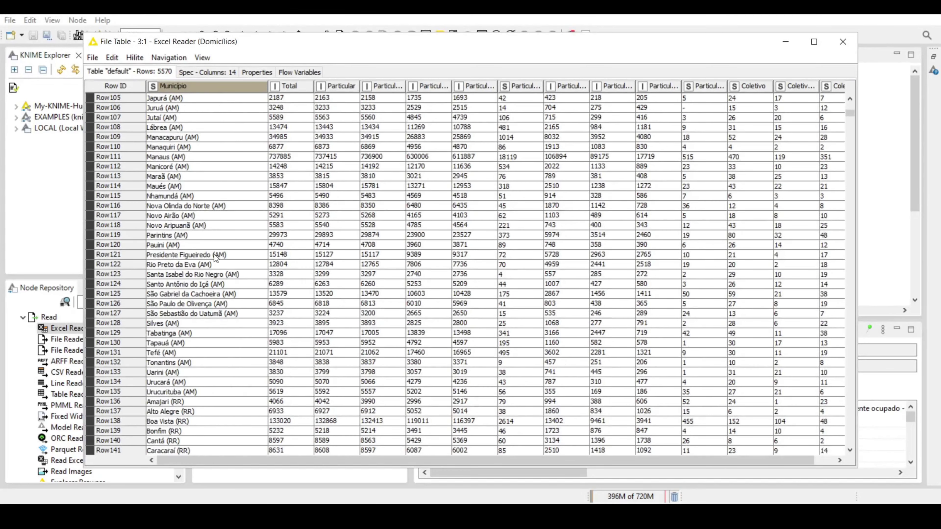
pyautogui.scroll(-3, 233, 266)
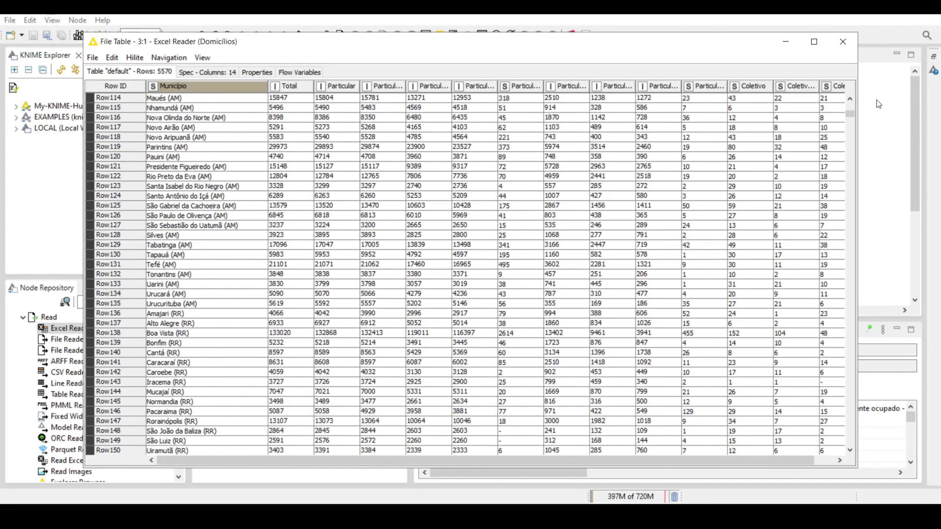
pyautogui.click(842, 39)
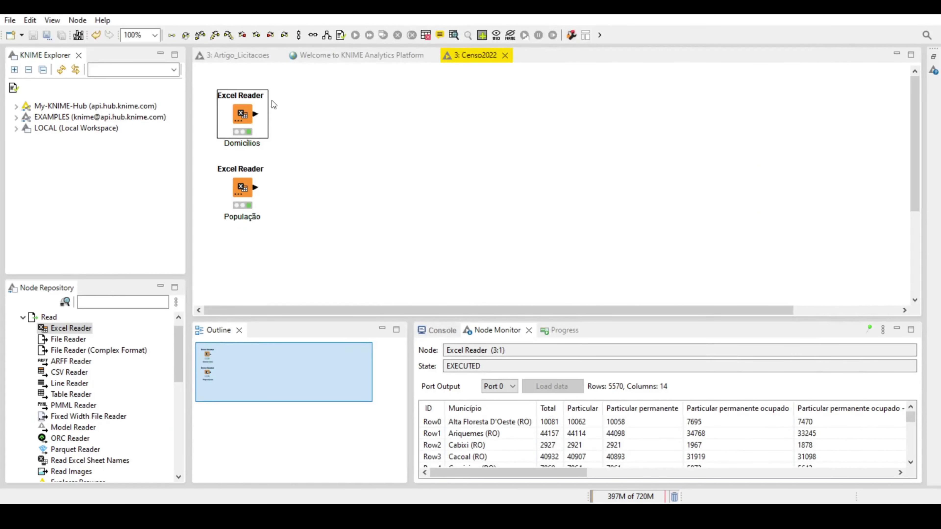
# Collapse the Read and IO categories in the node repository.
pyautogui.click(23, 318)
pyautogui.scroll(1, 25, 335)
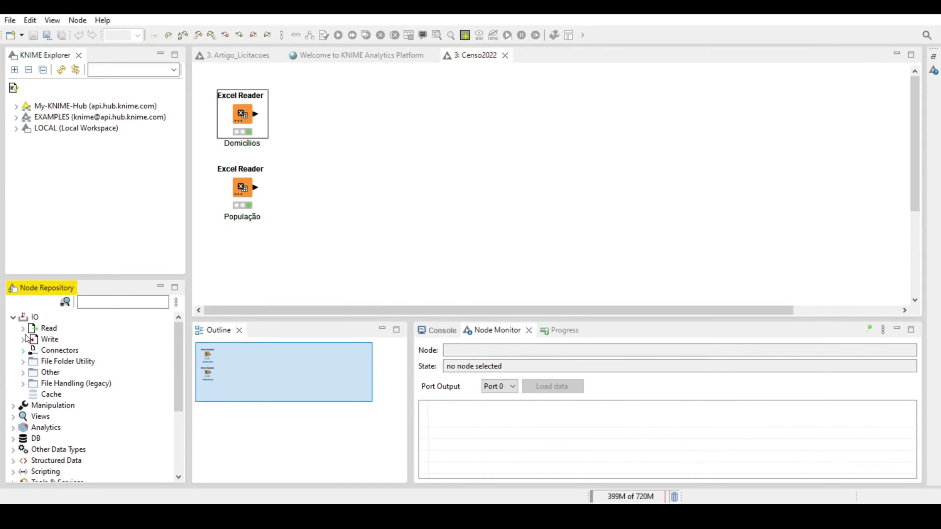
pyautogui.click(13, 318)
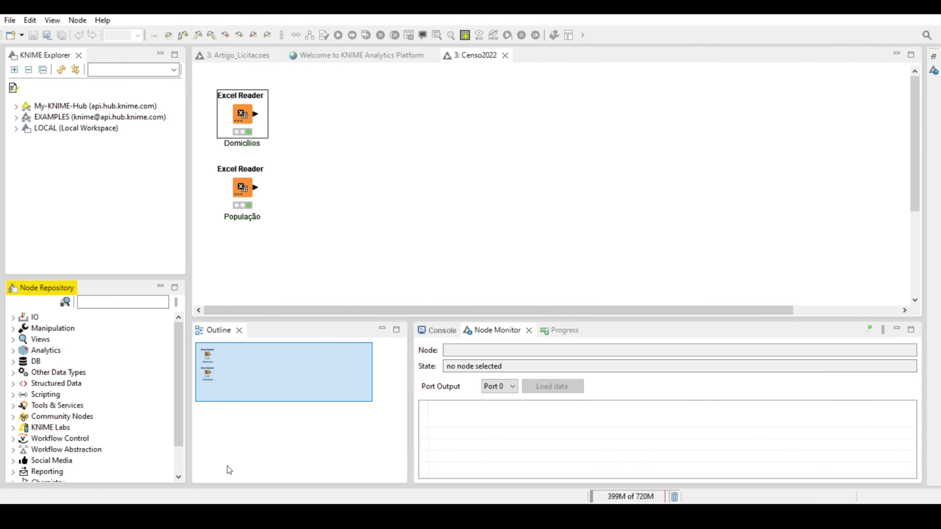
# Inspect the Unidades da Federação workbook of Tabela 2.1 with its first column widened, and close it without saving.
pyautogui.click(318, 517)
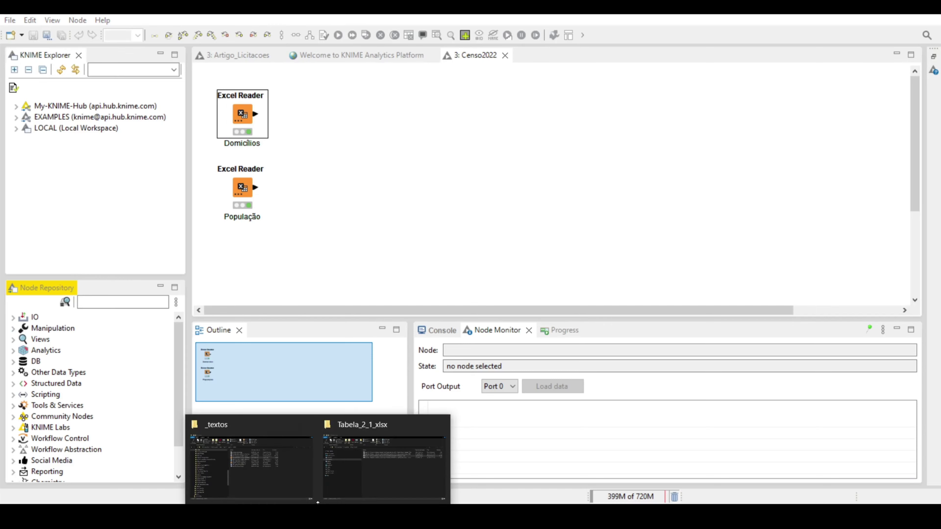
pyautogui.click(364, 476)
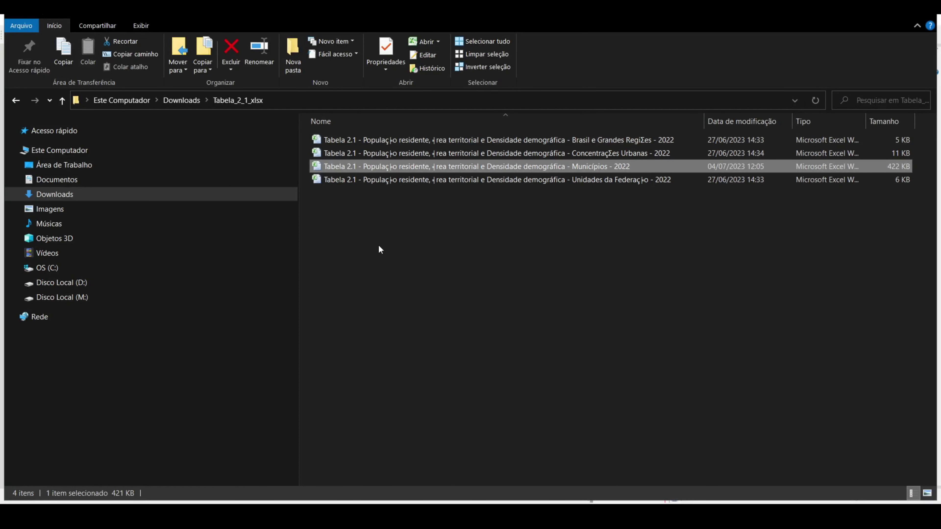
pyautogui.click(563, 180)
pyautogui.doubleClick(562, 179)
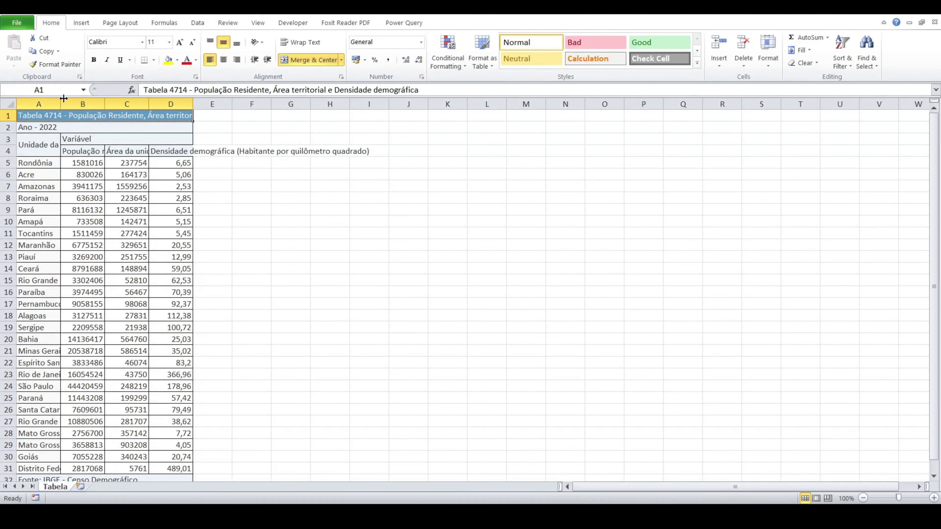
pyautogui.moveTo(64, 98); pyautogui.dragTo(165, 101)
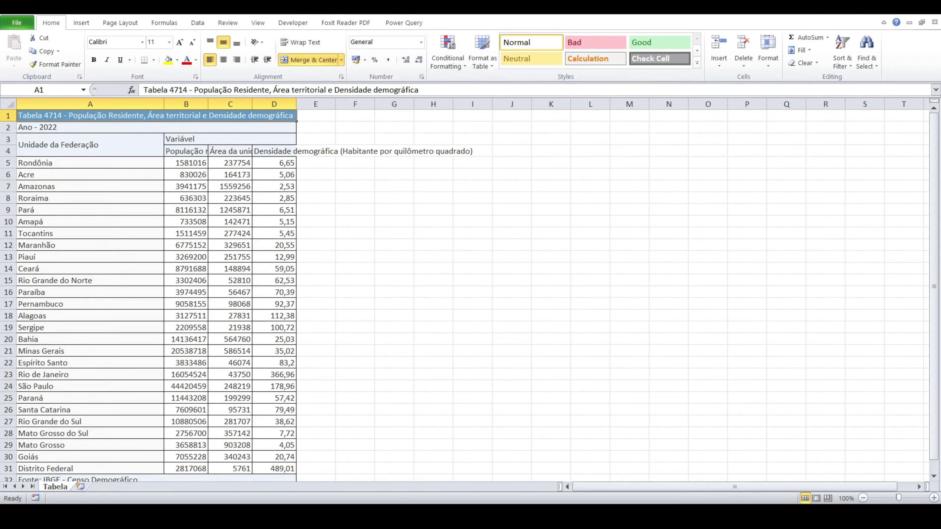
pyautogui.click(934, 18)
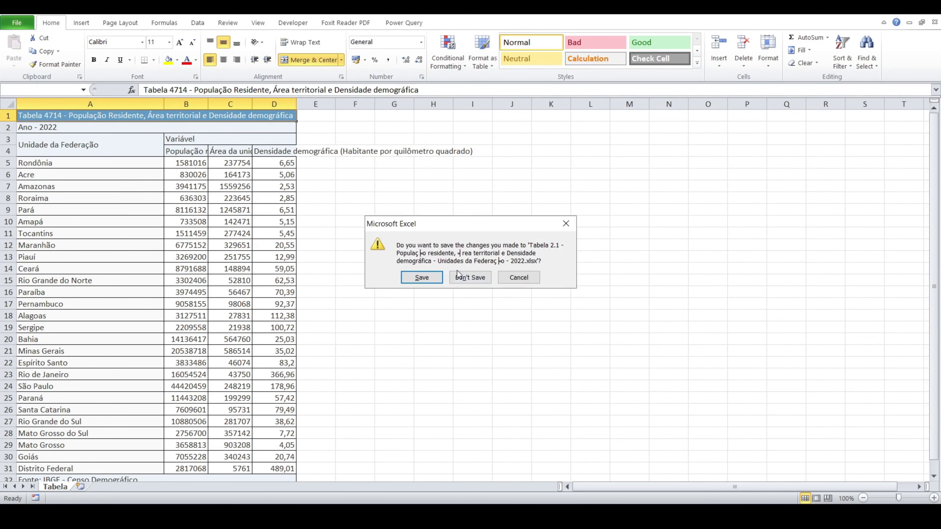
pyautogui.click(470, 277)
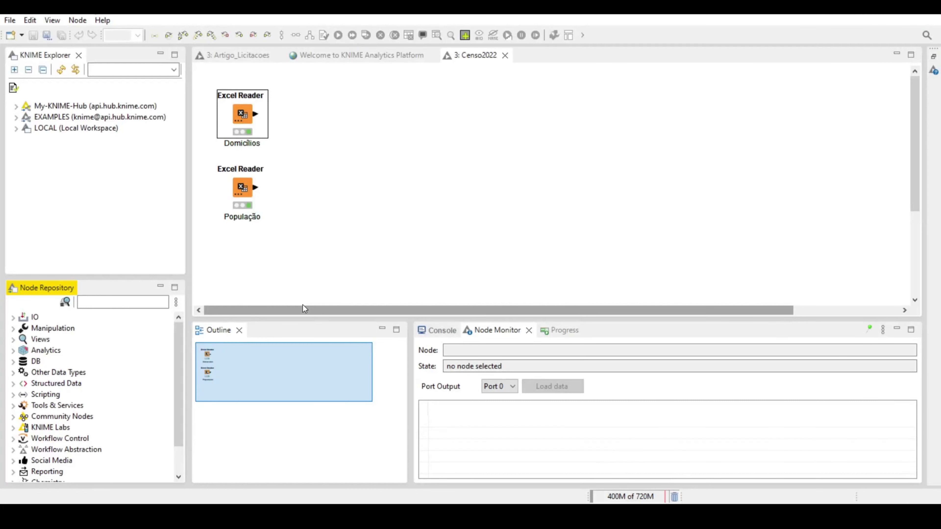
# Add a Cell Splitter node from Manipulation's column Split & Combine nodes and connect the Domicílios reader's output to it.
pyautogui.click(13, 329)
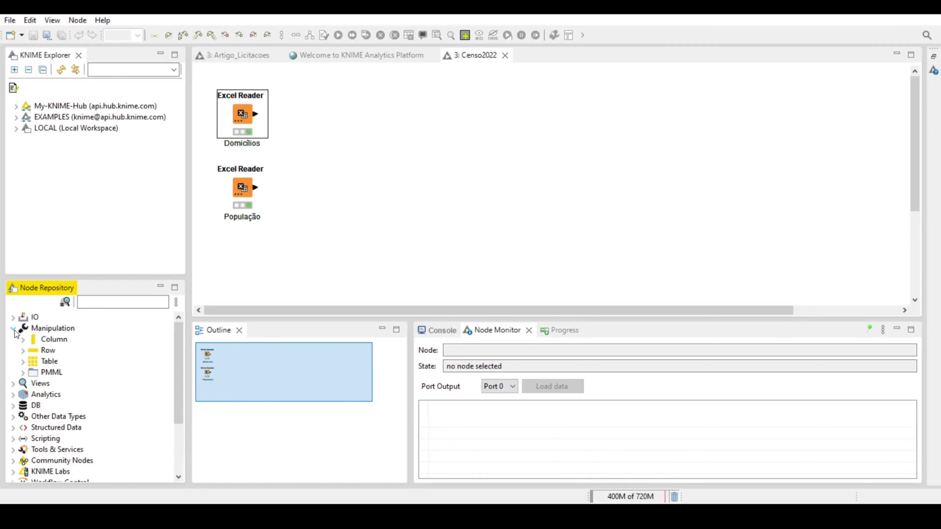
pyautogui.click(23, 339)
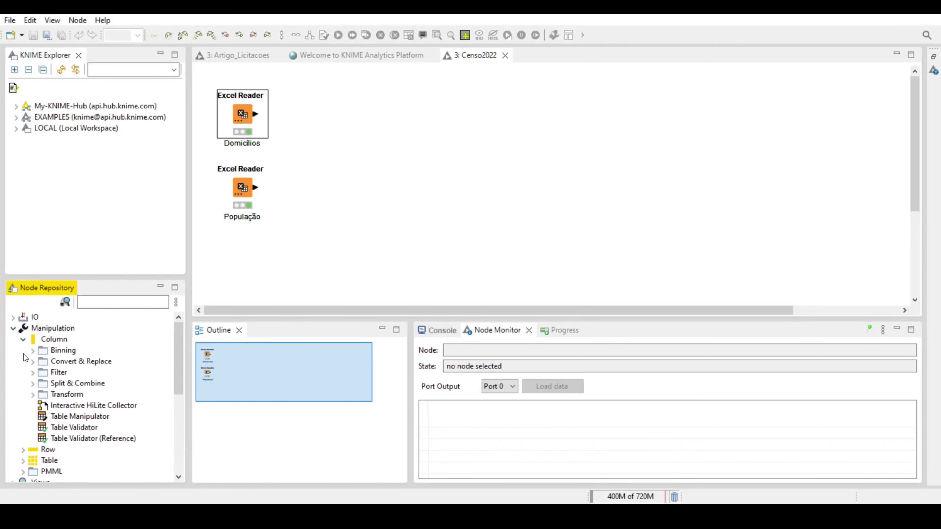
pyautogui.click(33, 384)
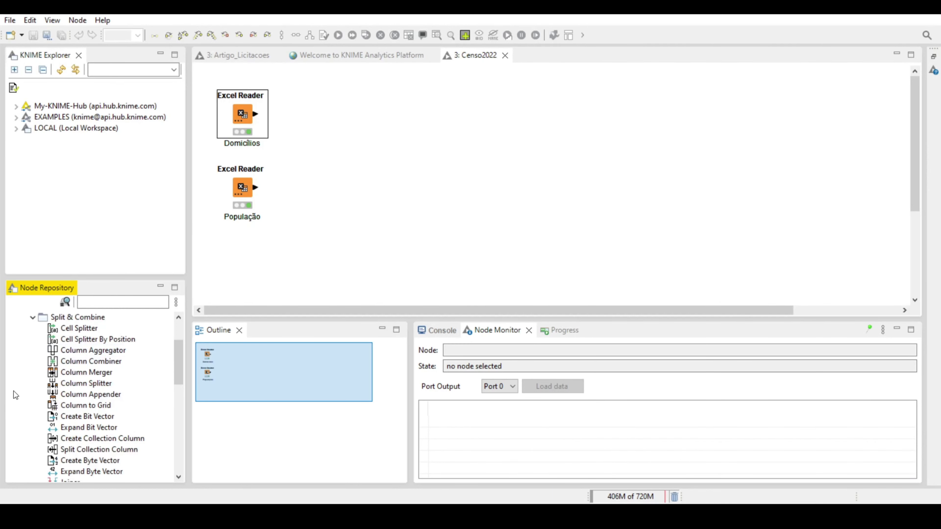
pyautogui.click(71, 330)
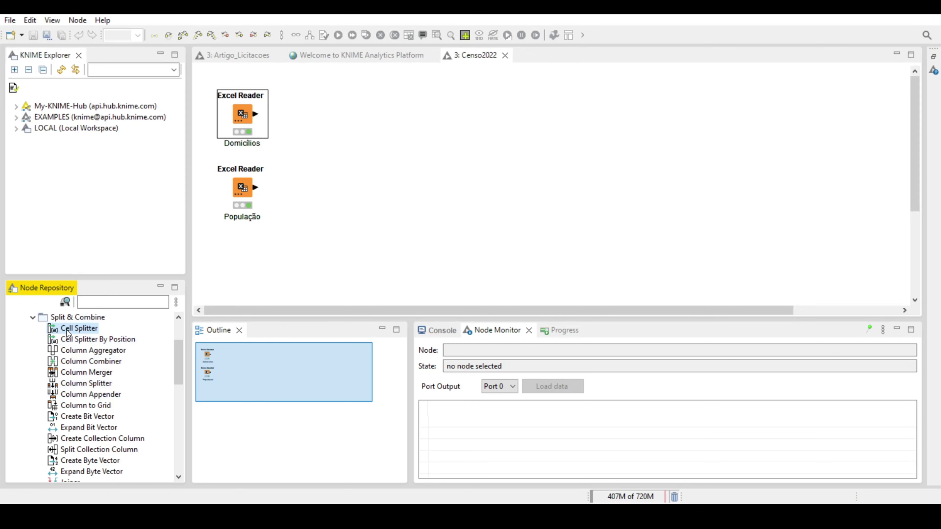
pyautogui.moveTo(66, 330); pyautogui.dragTo(314, 105)
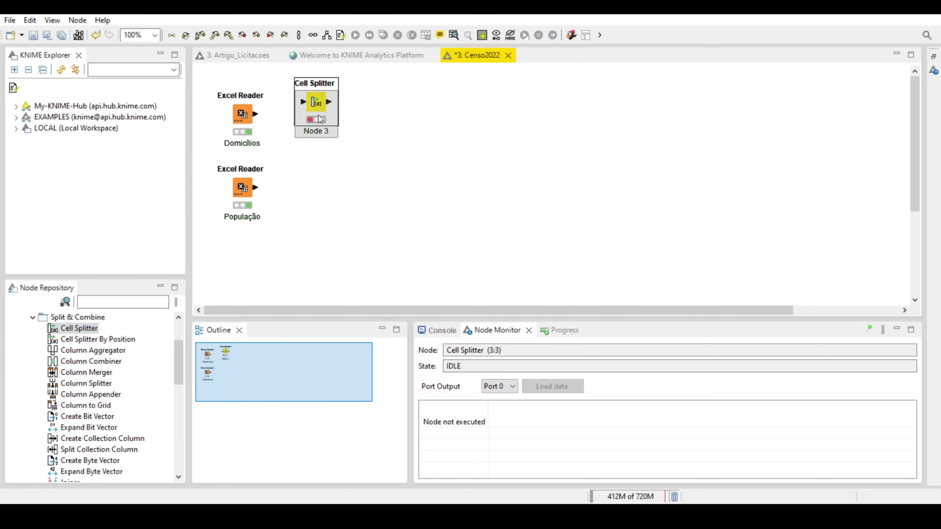
pyautogui.moveTo(257, 114); pyautogui.dragTo(301, 112)
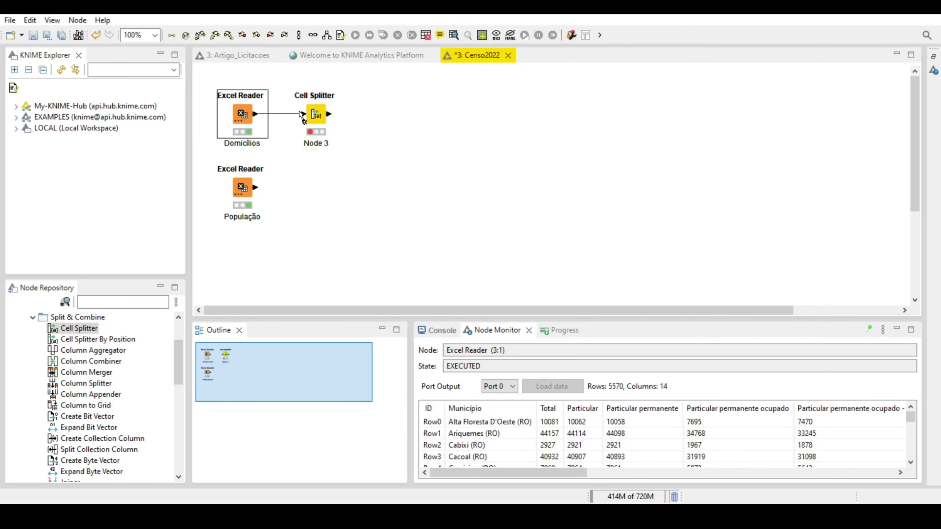
pyautogui.click(315, 116)
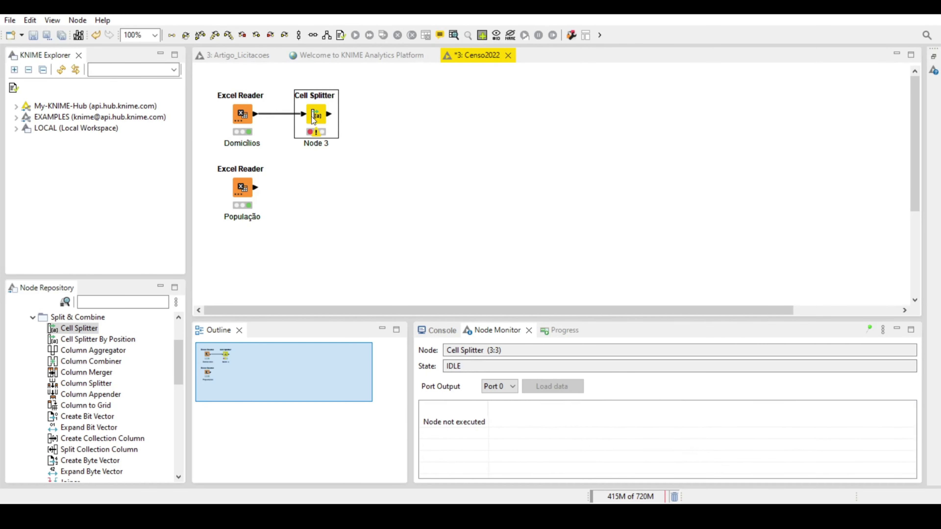
pyautogui.doubleClick(313, 117)
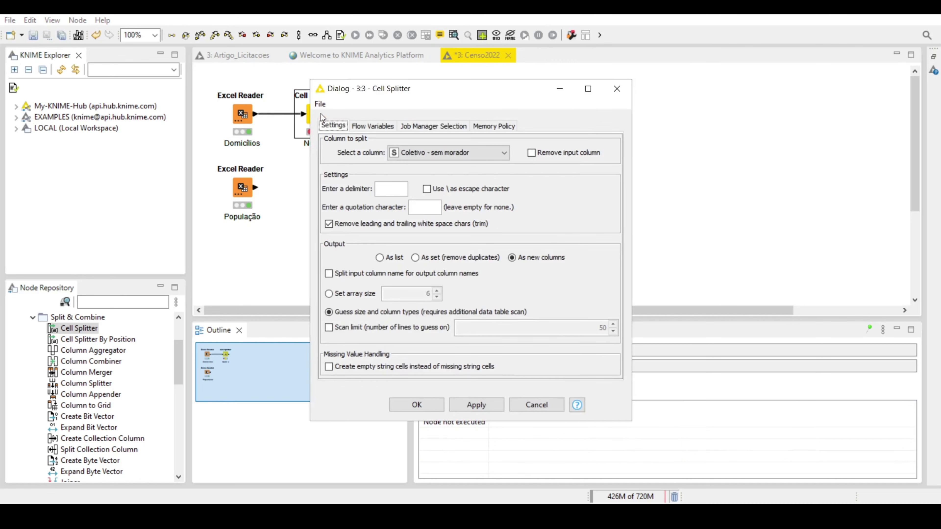
pyautogui.click(443, 152)
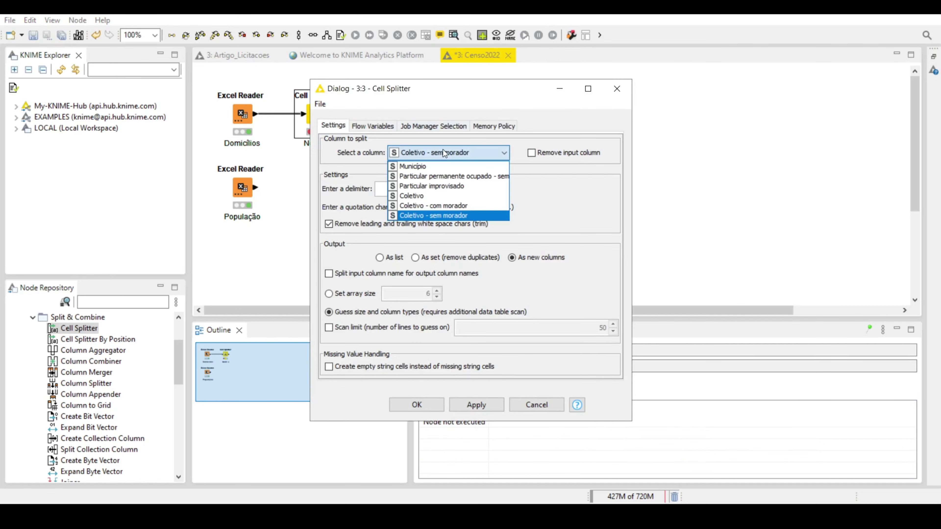
pyautogui.click(411, 163)
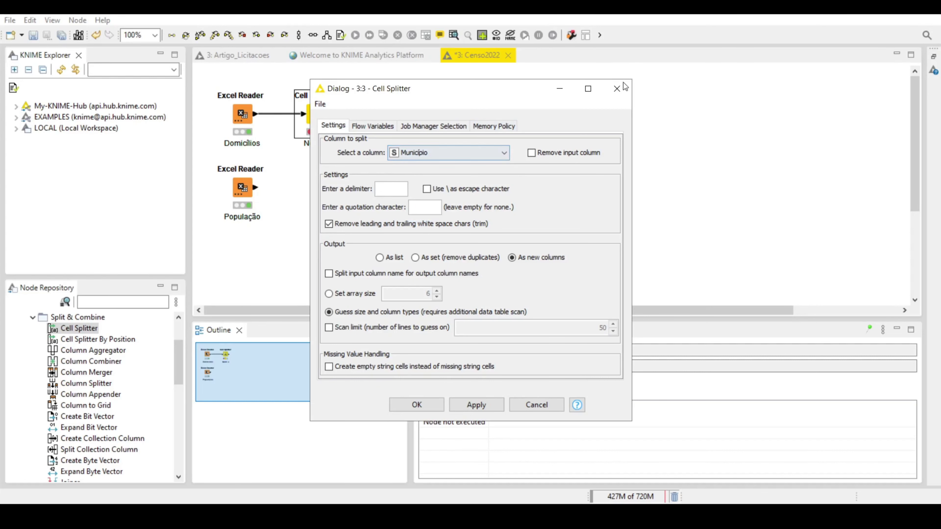
pyautogui.click(617, 88)
pyautogui.click(241, 117)
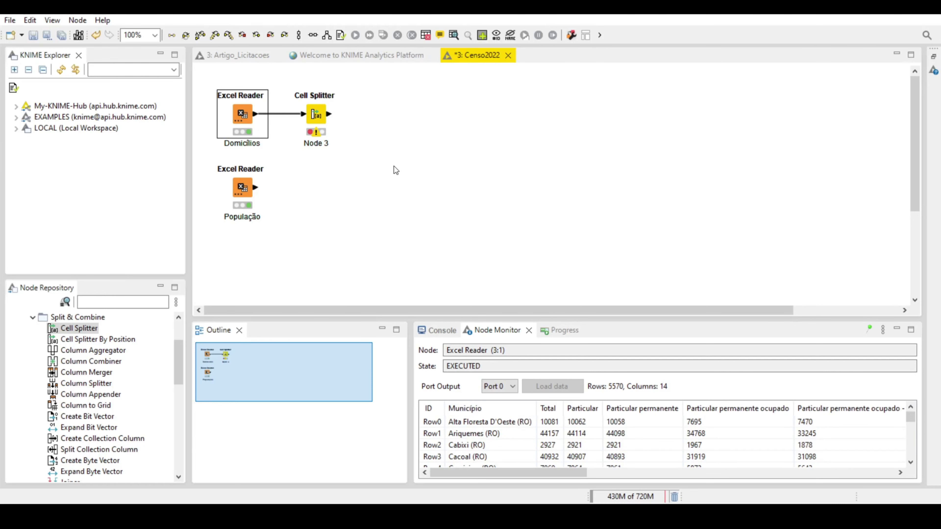
# Configure the Cell Splitter to split the Município column and accept its settings.
pyautogui.doubleClick(316, 115)
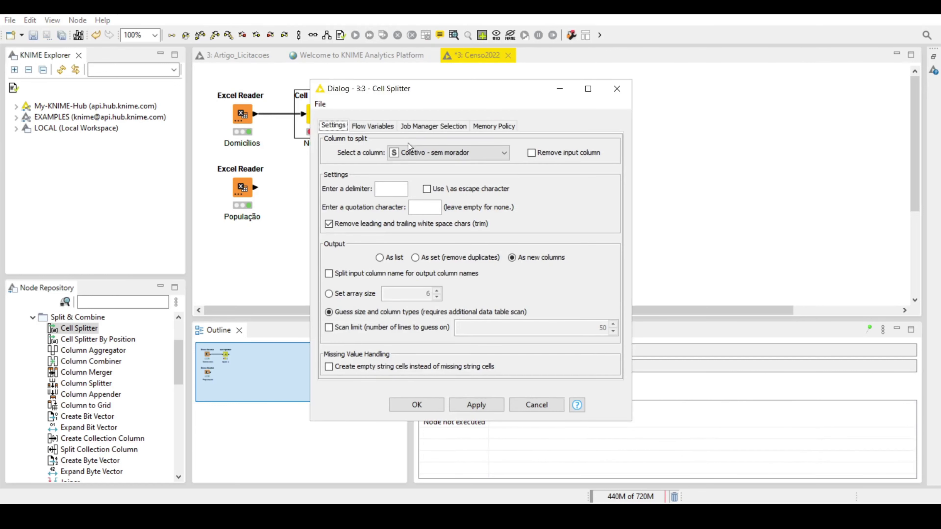
pyautogui.click(435, 152)
pyautogui.click(418, 164)
pyautogui.click(406, 409)
# Execute the Cell Splitter and inspect the split Município columns at the end of its output table, closing it when finished.
pyautogui.rightClick(322, 116)
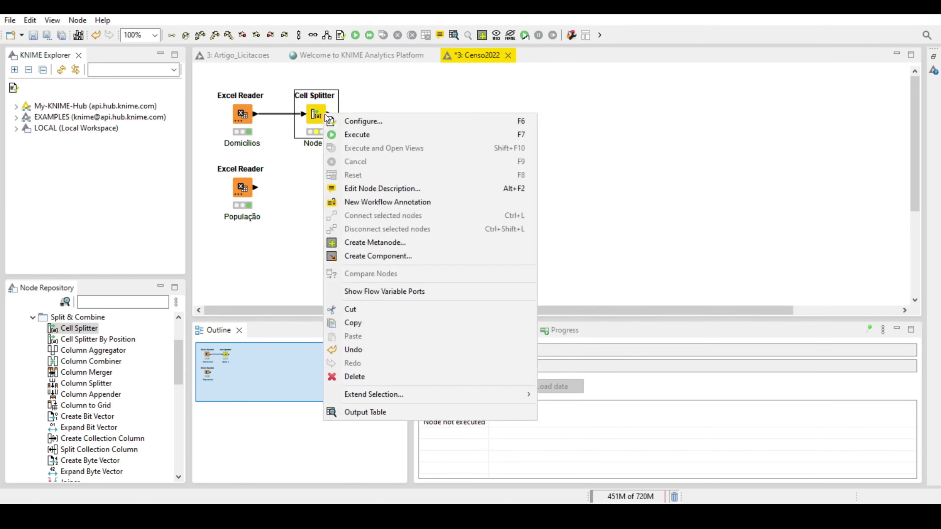
pyautogui.click(356, 135)
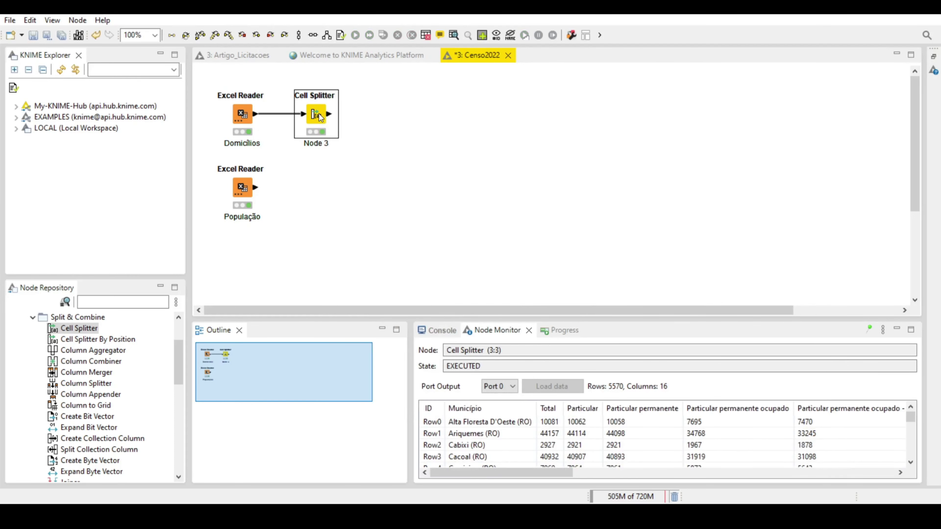
pyautogui.rightClick(320, 117)
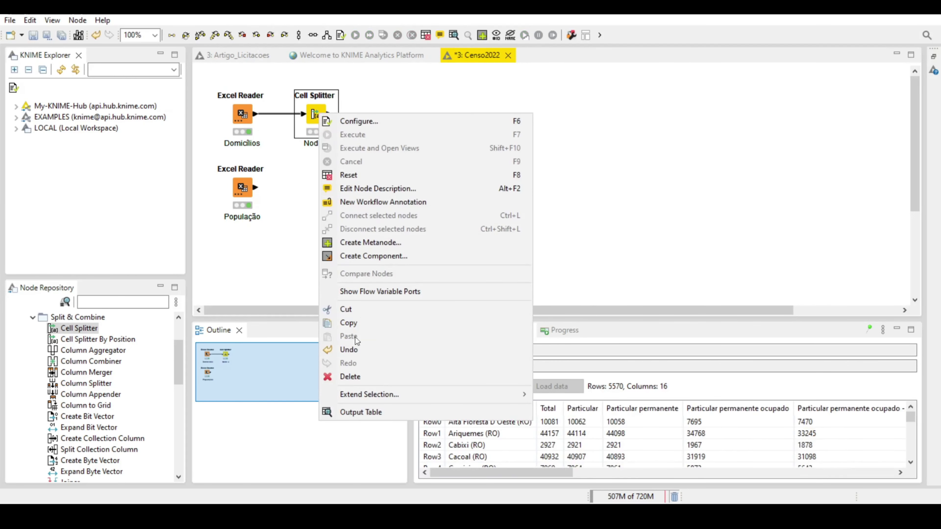
pyautogui.click(355, 408)
pyautogui.moveTo(440, 461); pyautogui.dragTo(411, 464)
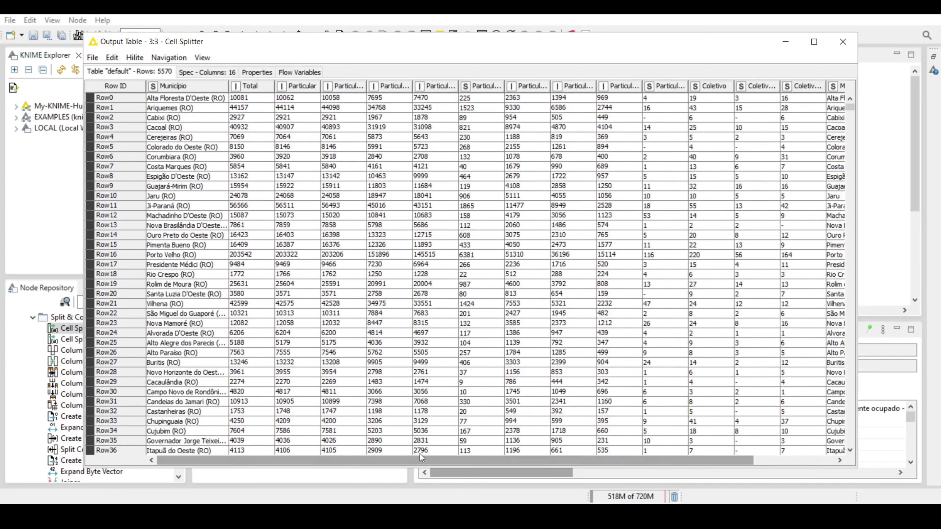
pyautogui.moveTo(420, 457); pyautogui.dragTo(547, 460)
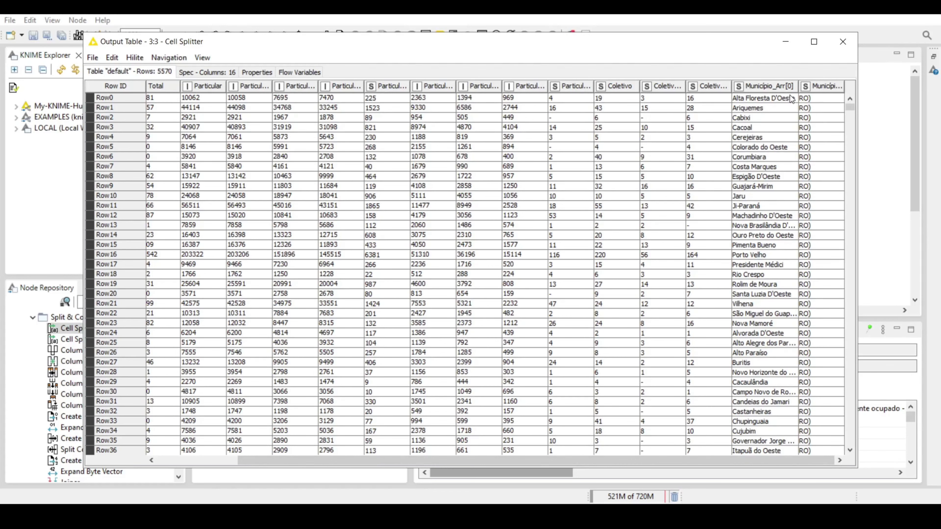
pyautogui.click(848, 43)
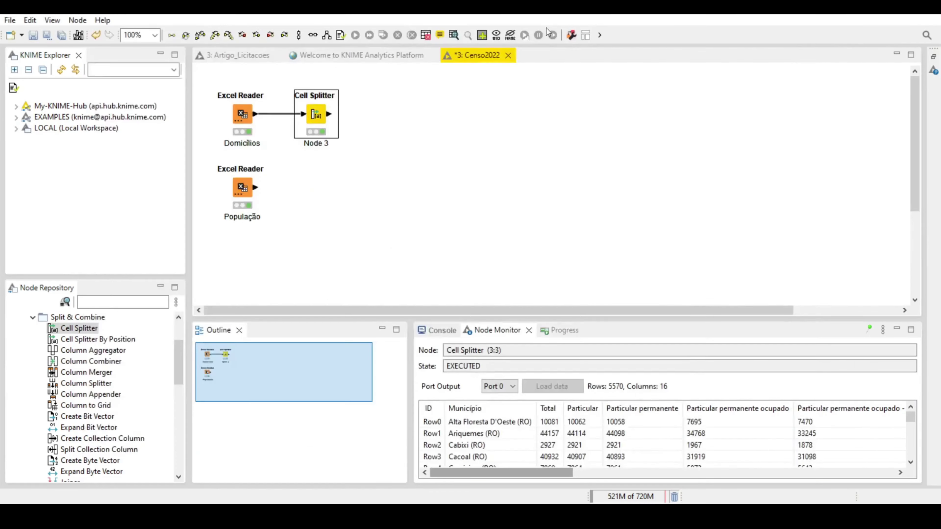
# Add a String Replacer node from the column Convert & Replace nodes, connected to the Cell Splitter's output.
pyautogui.click(47, 317)
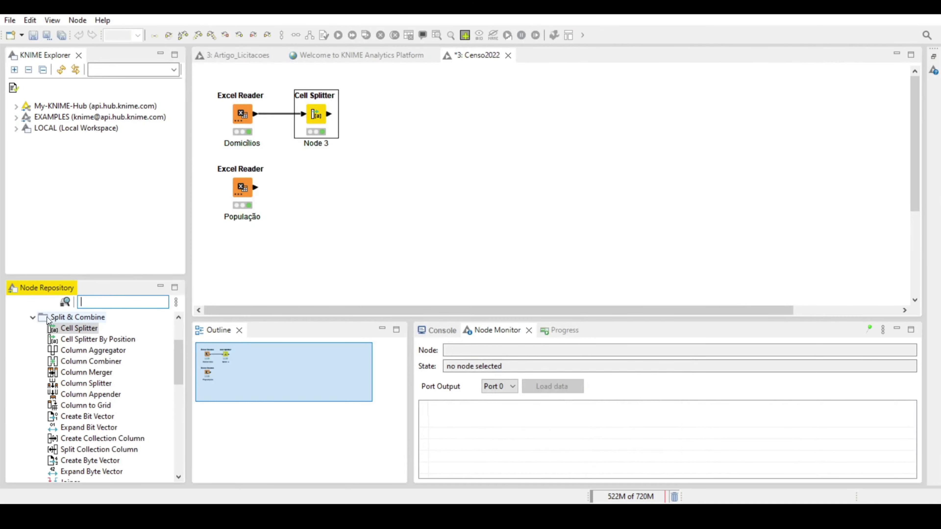
pyautogui.click(32, 317)
pyautogui.scroll(1, 41, 325)
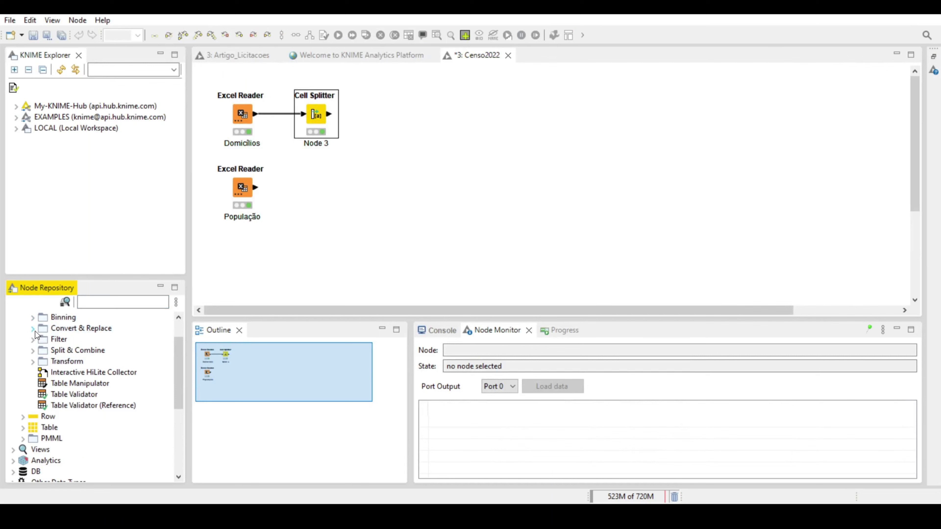
pyautogui.click(35, 330)
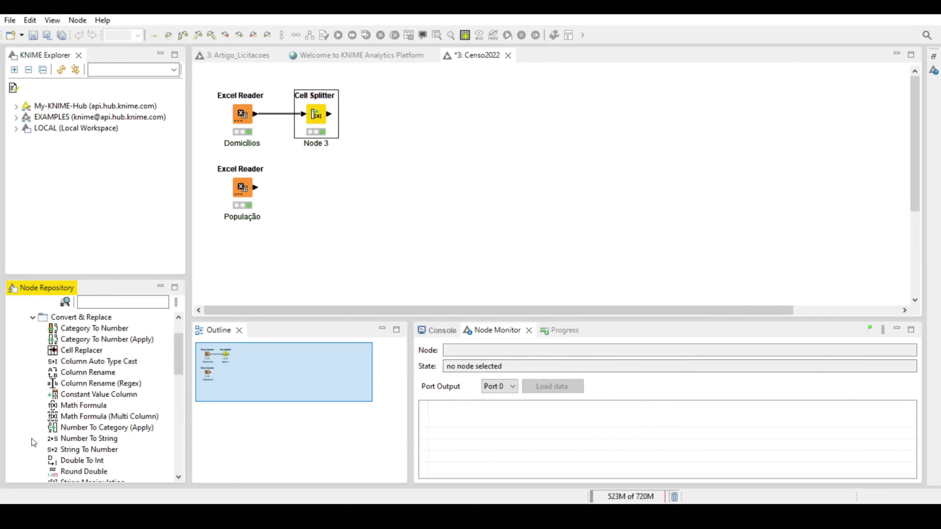
pyautogui.scroll(-1, 34, 436)
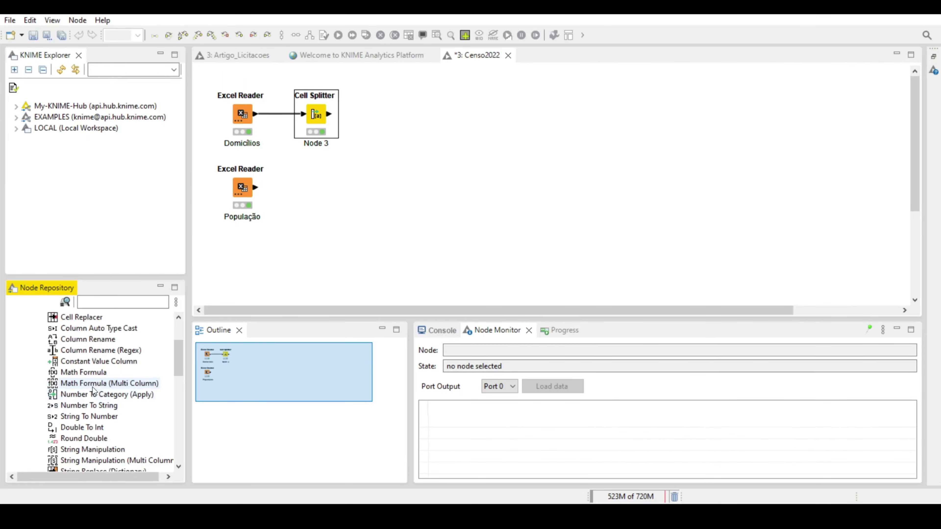
pyautogui.scroll(-1, 92, 389)
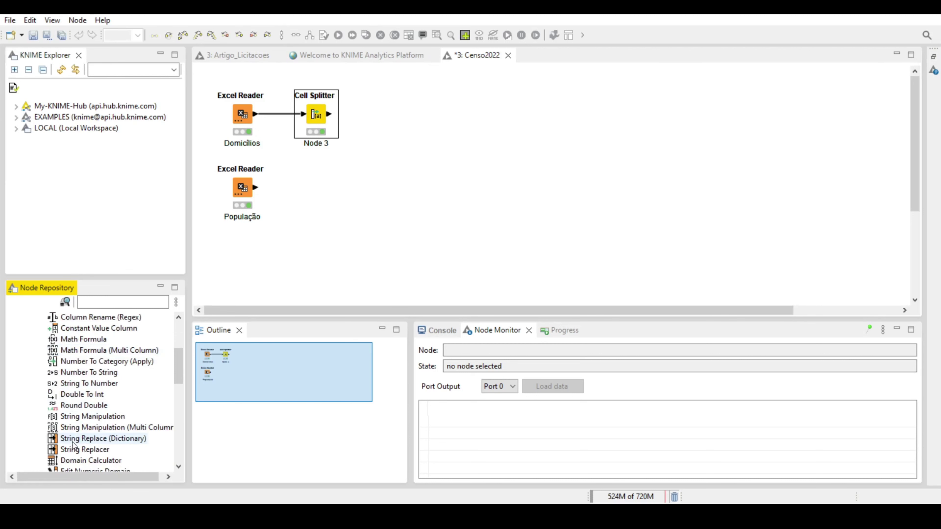
pyautogui.moveTo(67, 451); pyautogui.dragTo(388, 105)
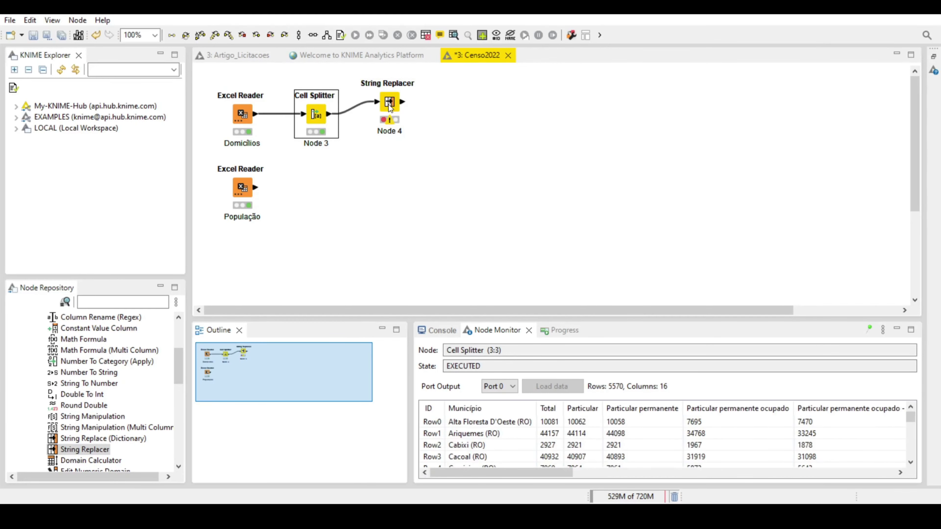
# Close the String Replacer settings unchanged and examine the last columns of the Cell Splitter's output in the node monitor.
pyautogui.doubleClick(388, 105)
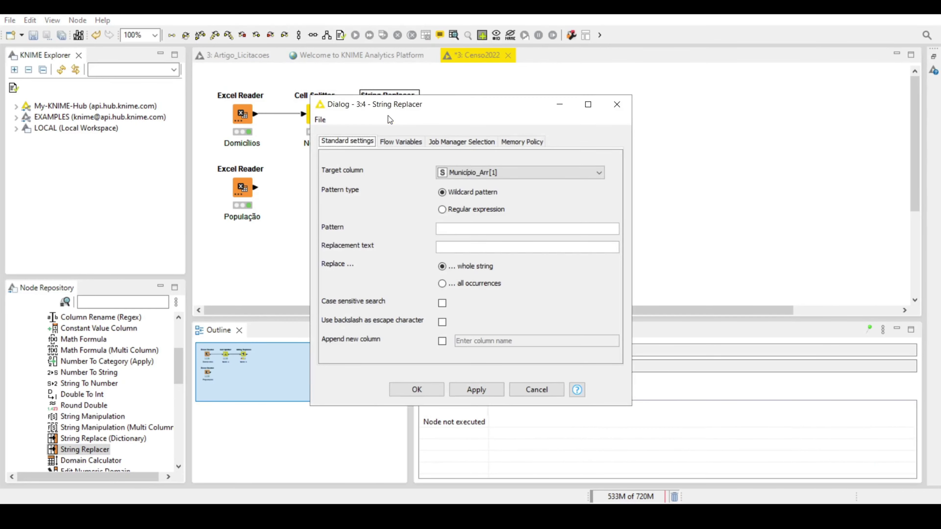
pyautogui.click(616, 105)
pyautogui.click(325, 112)
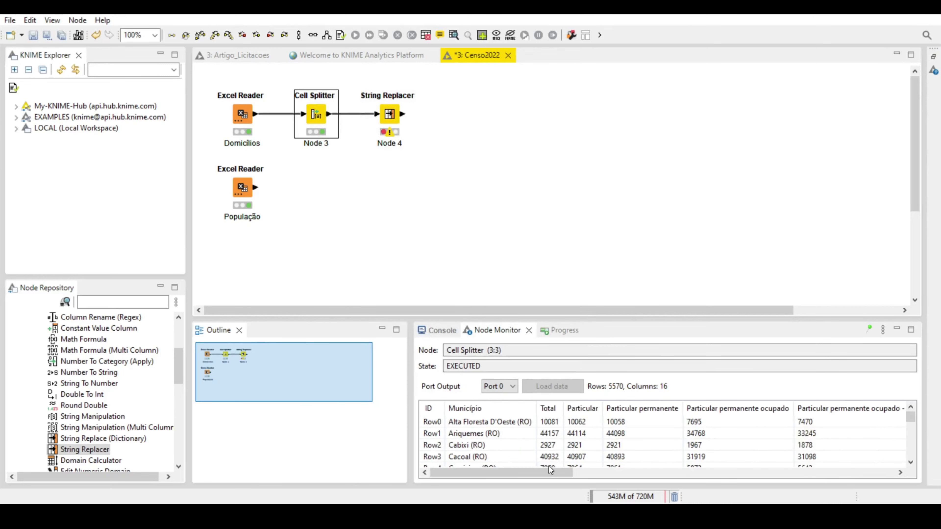
pyautogui.moveTo(548, 468); pyautogui.dragTo(900, 463)
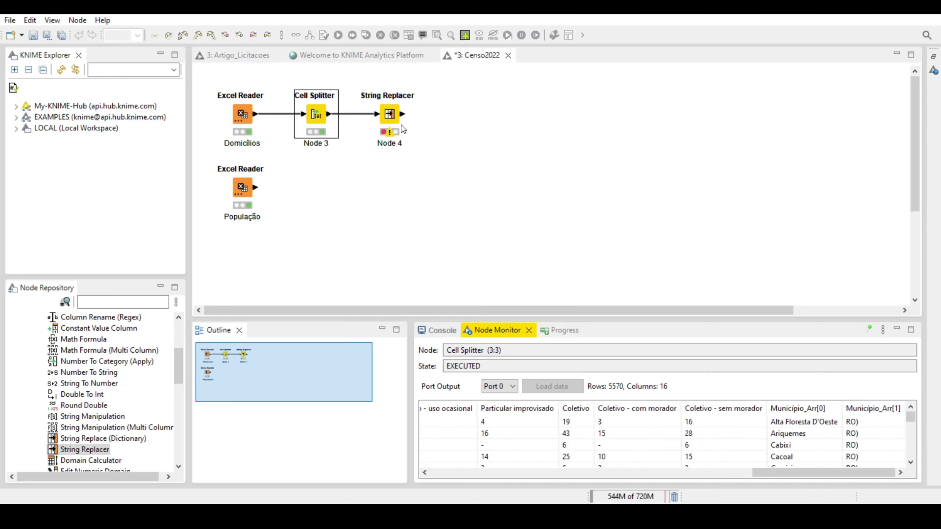
# Configure the String Replacer to replace all occurrences of ")" in Município_Arr[1] with empty text.
pyautogui.doubleClick(390, 114)
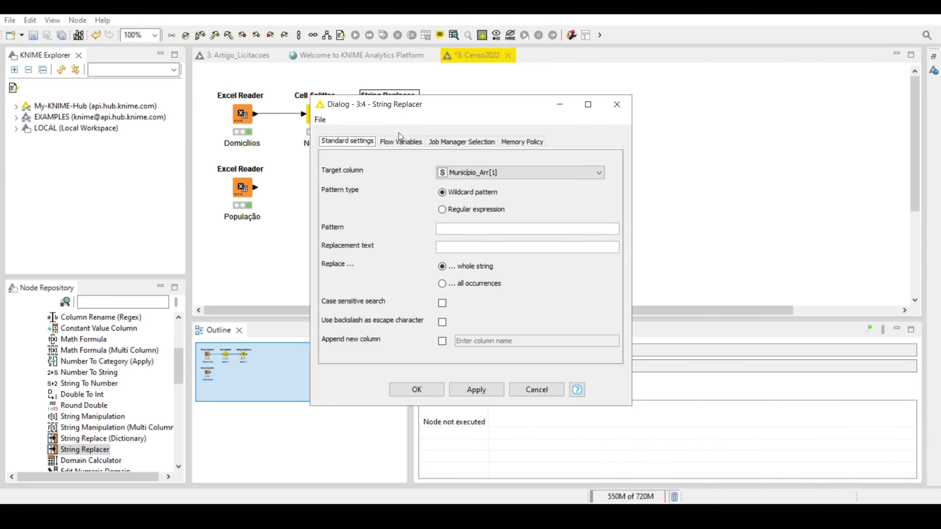
pyautogui.click(458, 230)
pyautogui.click(449, 249)
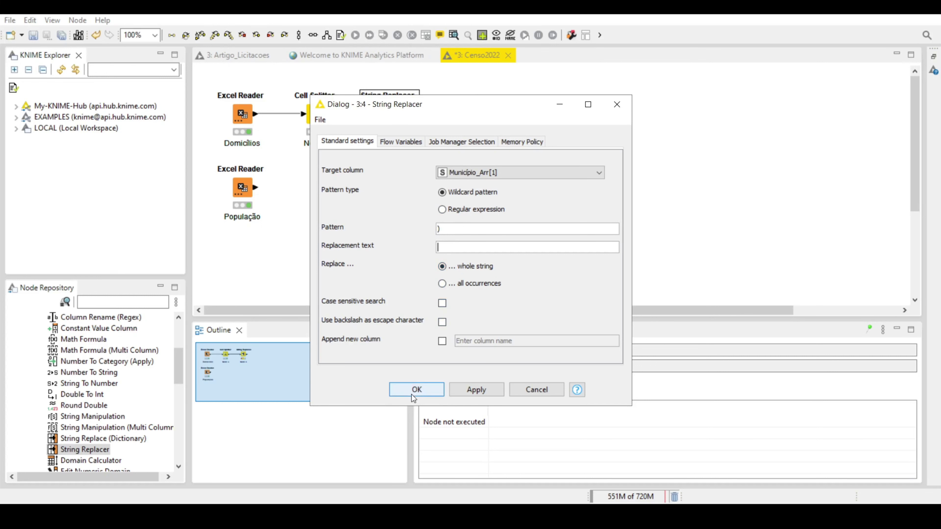
pyautogui.click(442, 284)
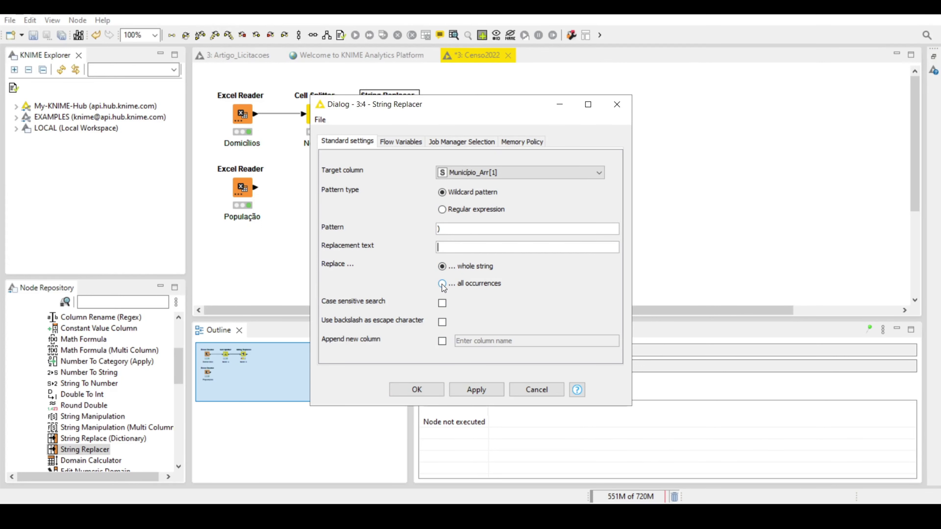
pyautogui.click(414, 393)
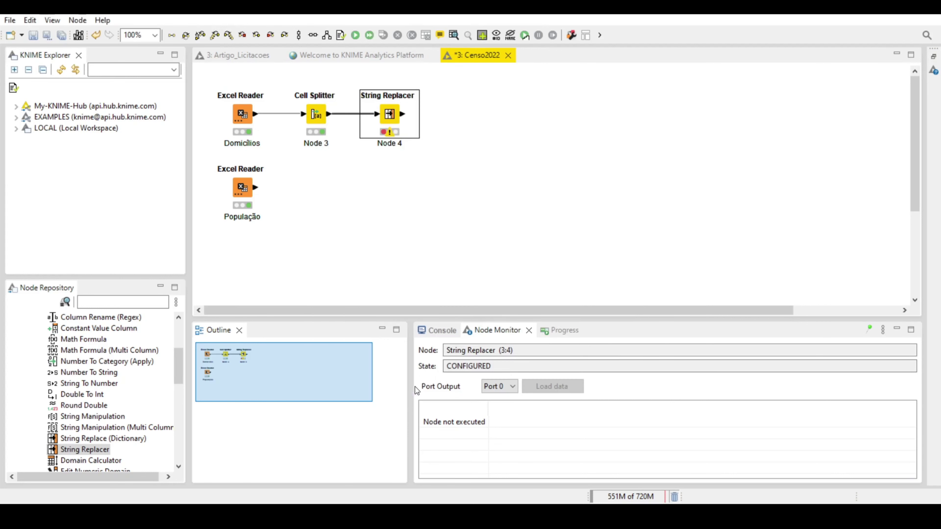
# Execute the String Replacer and check the Município_Arr columns of its output in the node monitor.
pyautogui.rightClick(389, 115)
pyautogui.click(415, 131)
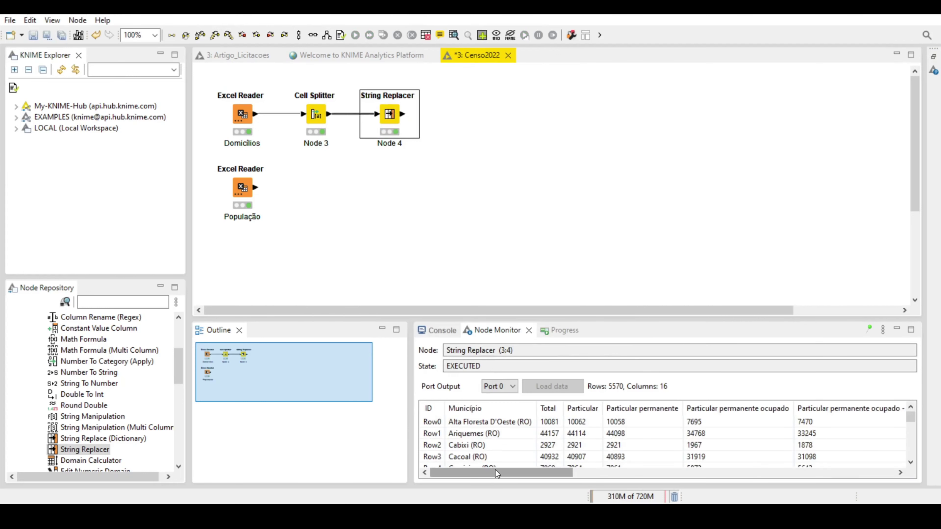
pyautogui.moveTo(497, 473); pyautogui.dragTo(818, 473)
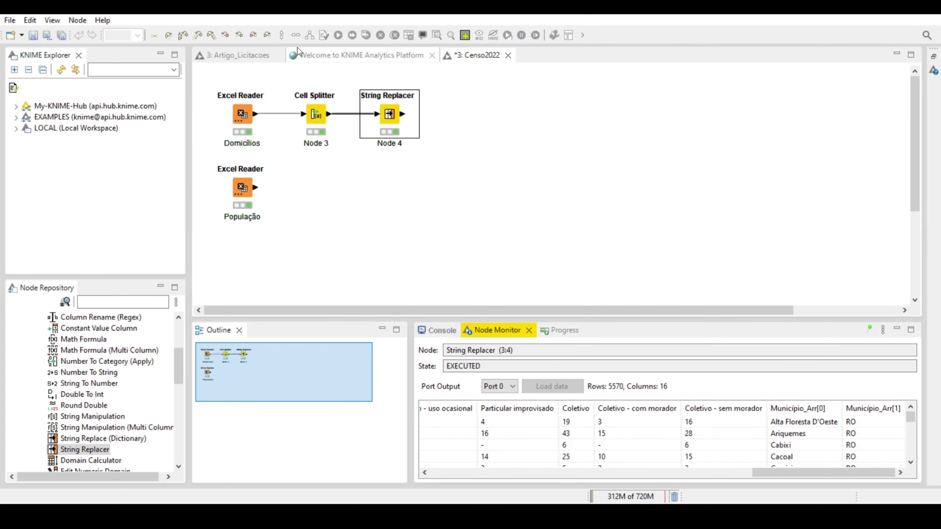
pyautogui.click(481, 183)
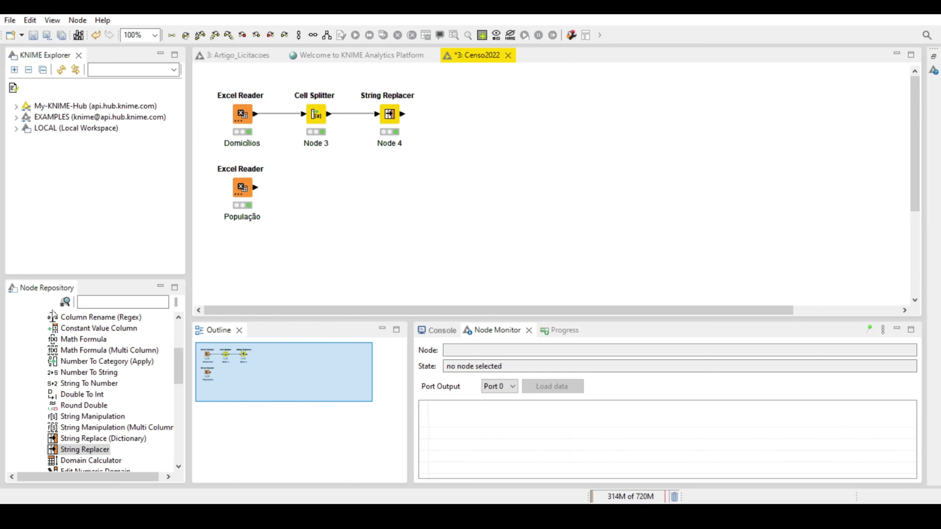
# Find the Table Manipulator node by searching for "table m" and add it connected to the String Replacer's output.
pyautogui.click(104, 303)
pyautogui.write('ta')
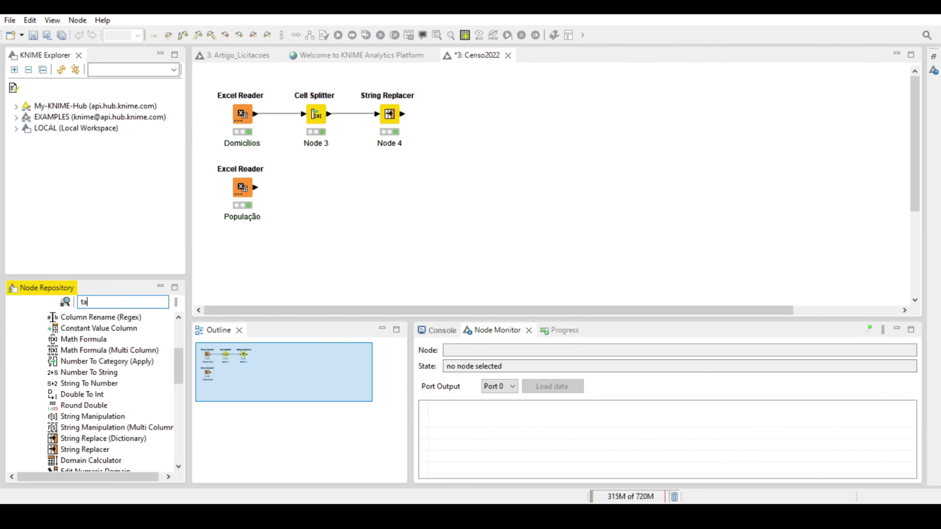
pyautogui.write('ble m')
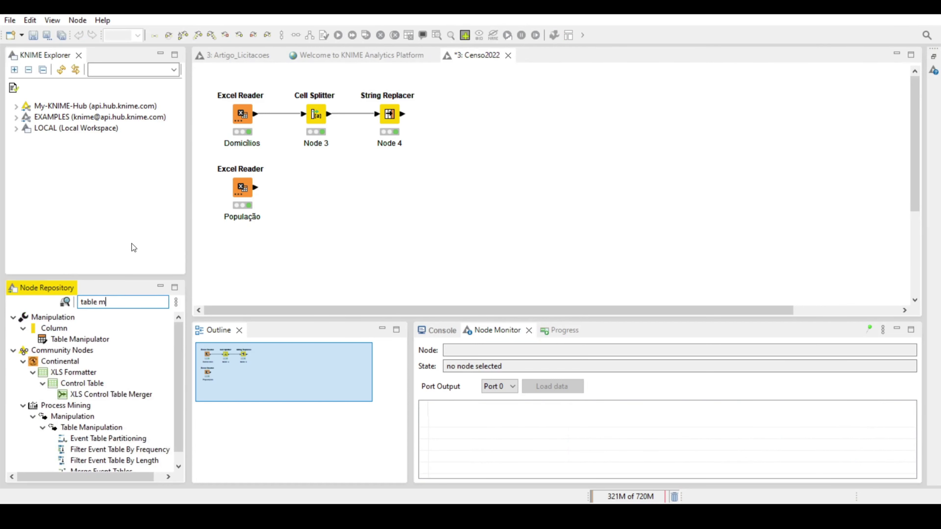
pyautogui.moveTo(82, 339); pyautogui.dragTo(450, 112)
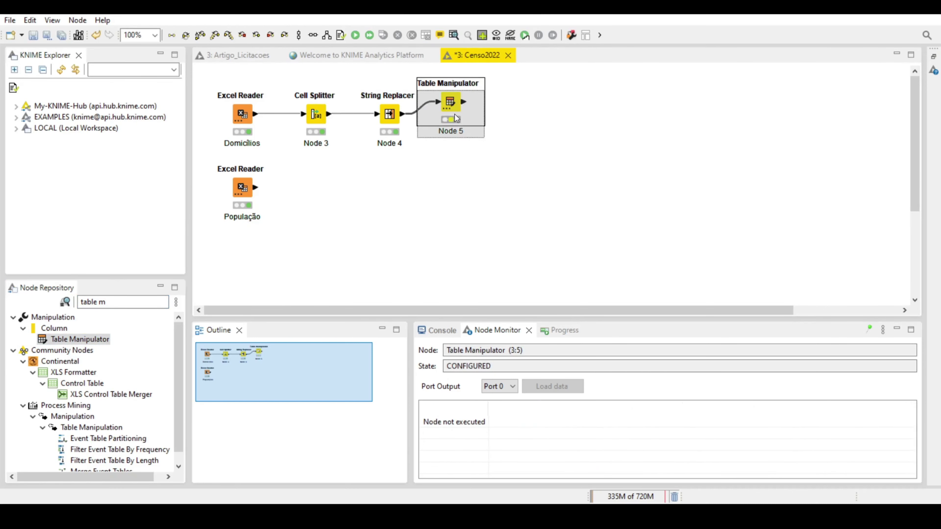
# In the Table Manipulator's settings, rename the Município_Arr[0] column to nome_municipio.
pyautogui.doubleClick(454, 114)
pyautogui.scroll(-1, 381, 354)
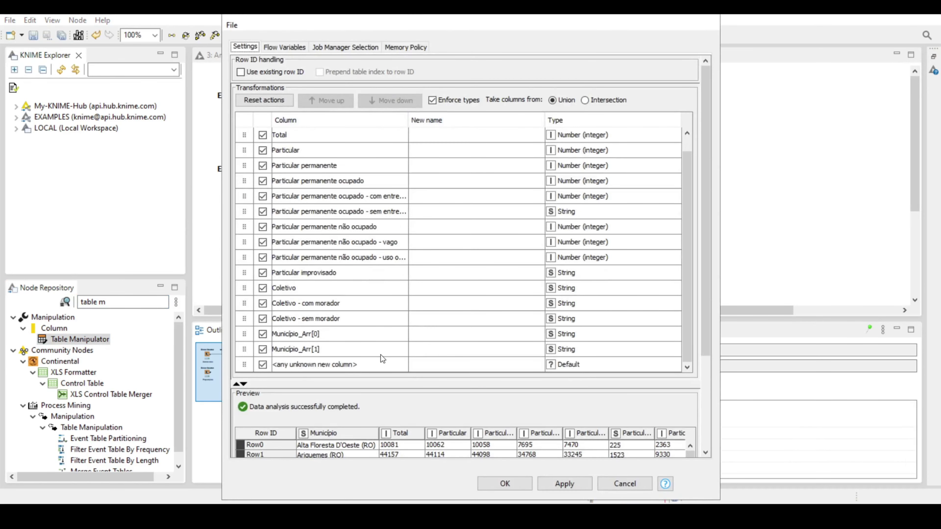
pyautogui.click(438, 332)
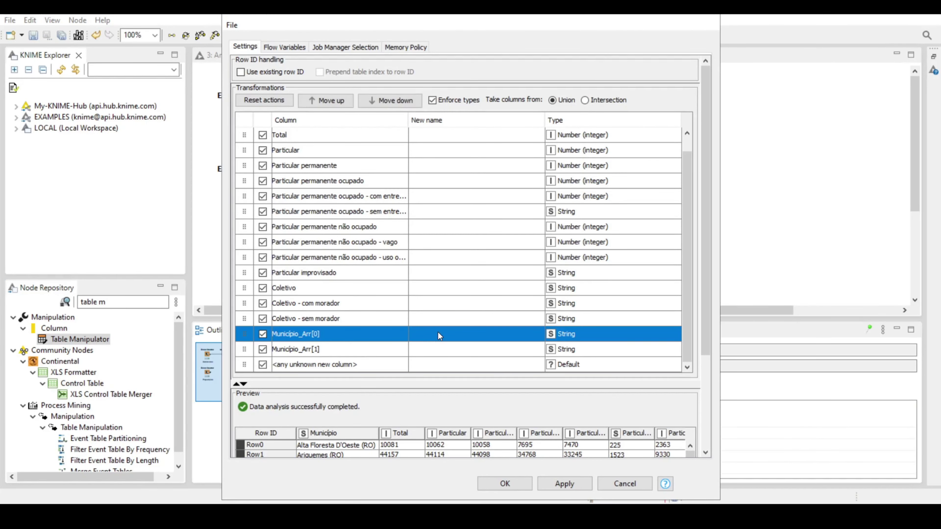
pyautogui.write('munic')
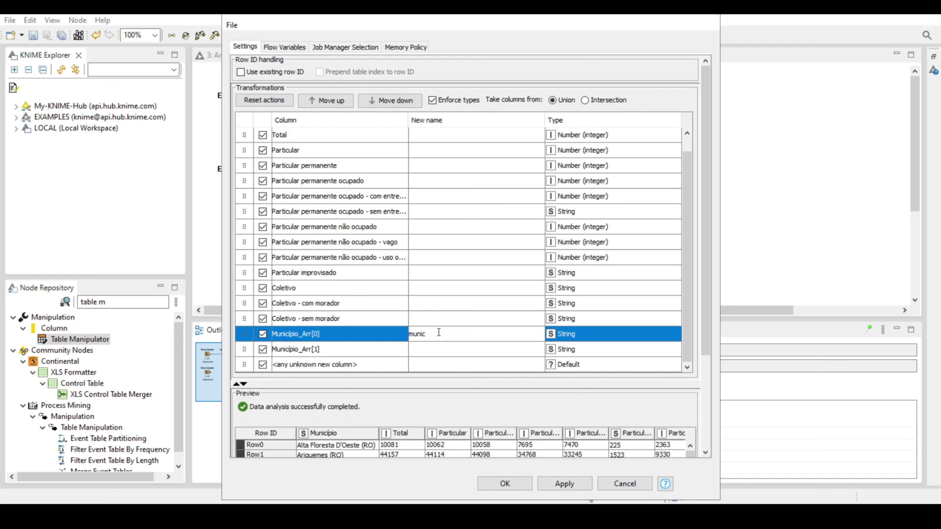
pyautogui.write('ipio')
pyautogui.press('BackSpace')
pyautogui.press('BackSpace')
pyautogui.press('BackSpace')
pyautogui.press('BackSpace')
pyautogui.press('BackSpace')
pyautogui.press('BackSpace')
pyautogui.press('BackSpace')
pyautogui.write('nome_mun')
# Rename the Município_Arr[1] column to nome_uf and accept the Table Manipulator's settings.
pyautogui.click(413, 349)
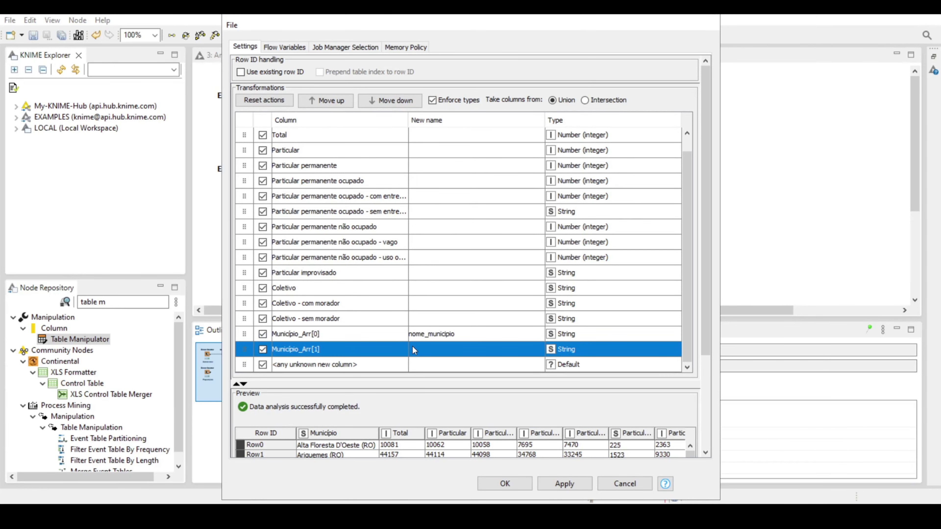
pyautogui.write('nome_uf')
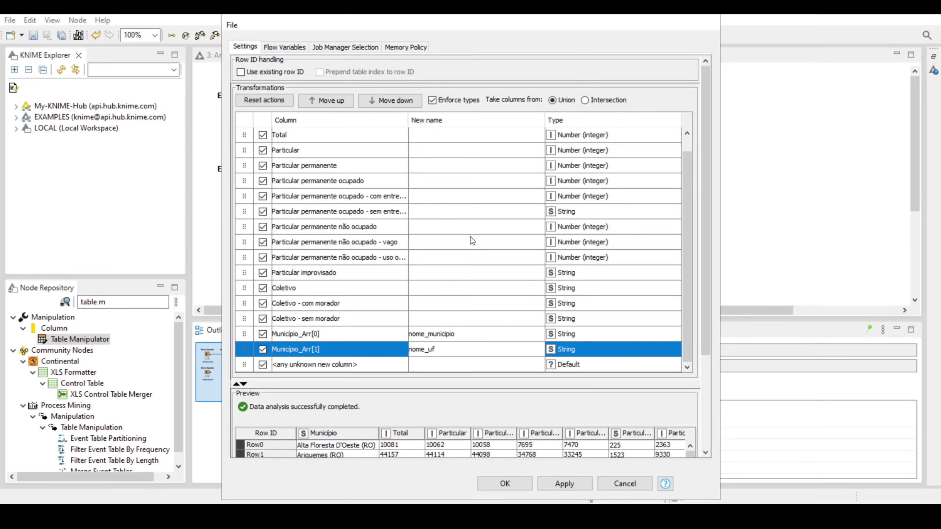
pyautogui.click(504, 484)
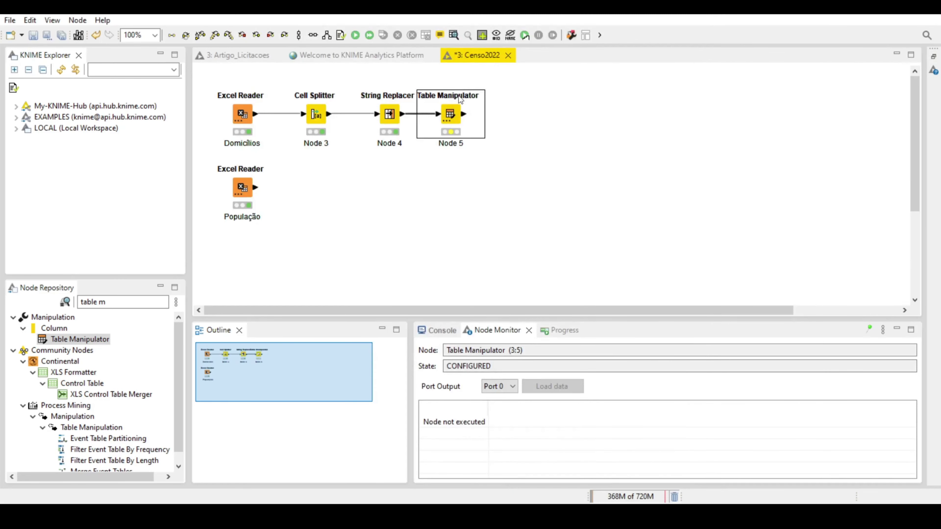
# Execute the Table Manipulator and check the renamed columns of its output in the node monitor.
pyautogui.rightClick(455, 116)
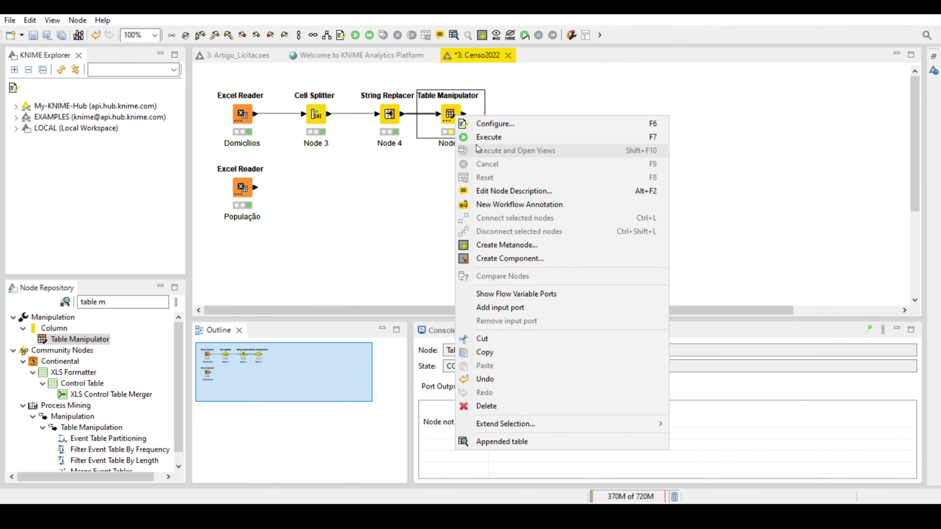
pyautogui.click(477, 136)
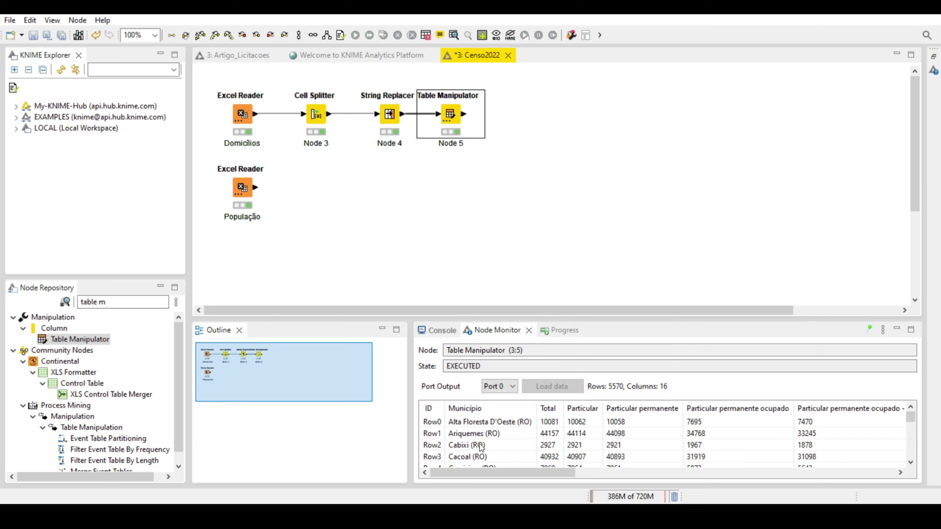
pyautogui.moveTo(495, 474); pyautogui.dragTo(832, 503)
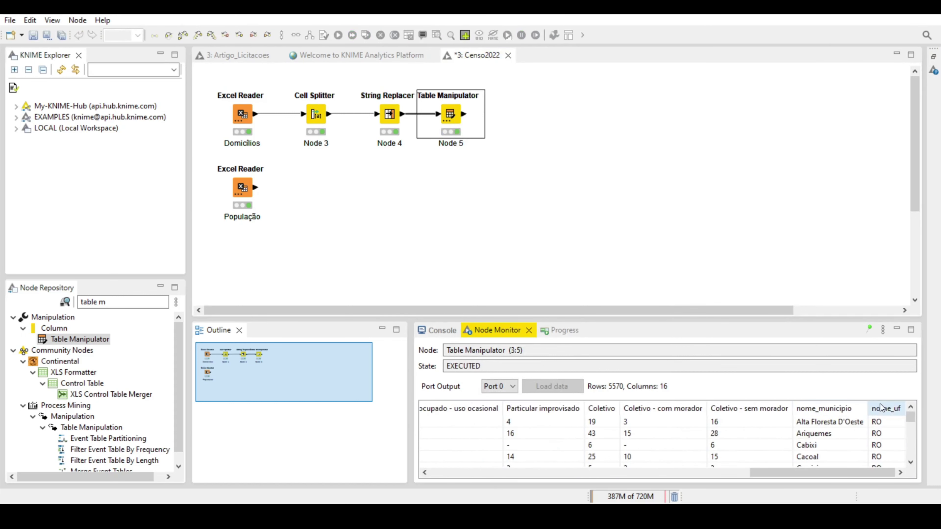
pyautogui.moveTo(793, 469); pyautogui.dragTo(470, 491)
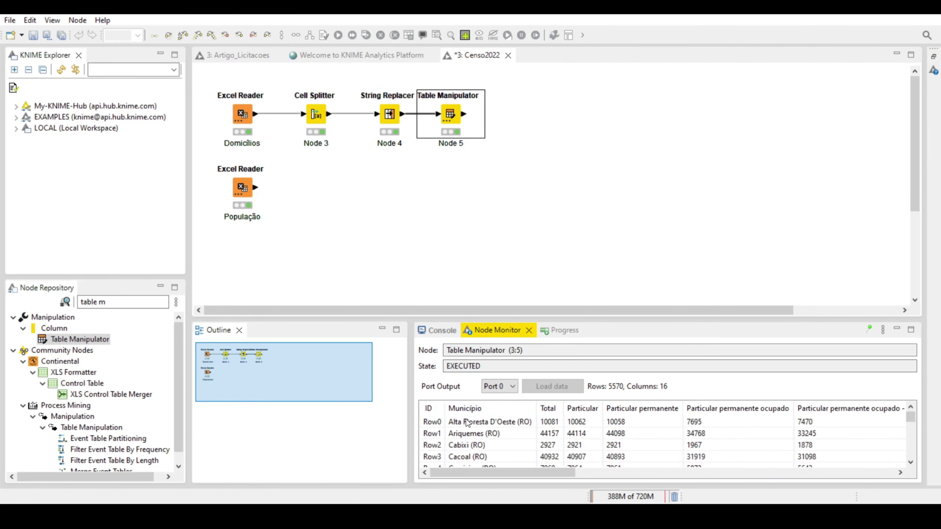
# Exclude the original Município column from the output in the Table Manipulator's settings for the Domicílios branch.
pyautogui.doubleClick(450, 115)
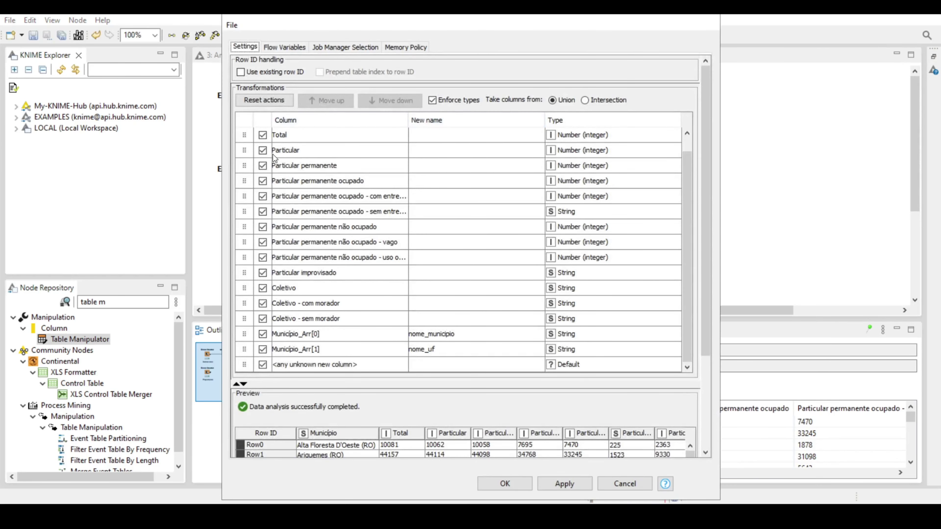
pyautogui.scroll(1, 274, 158)
pyautogui.click(263, 135)
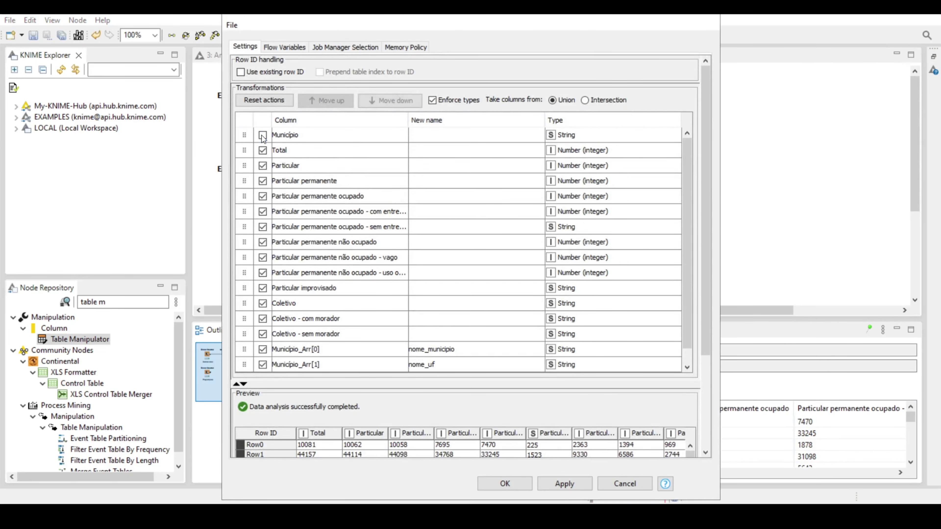
# Move nome_municipio and nome_uf ahead of the Total column and accept the Table Manipulator's settings.
pyautogui.scroll(-1, 256, 309)
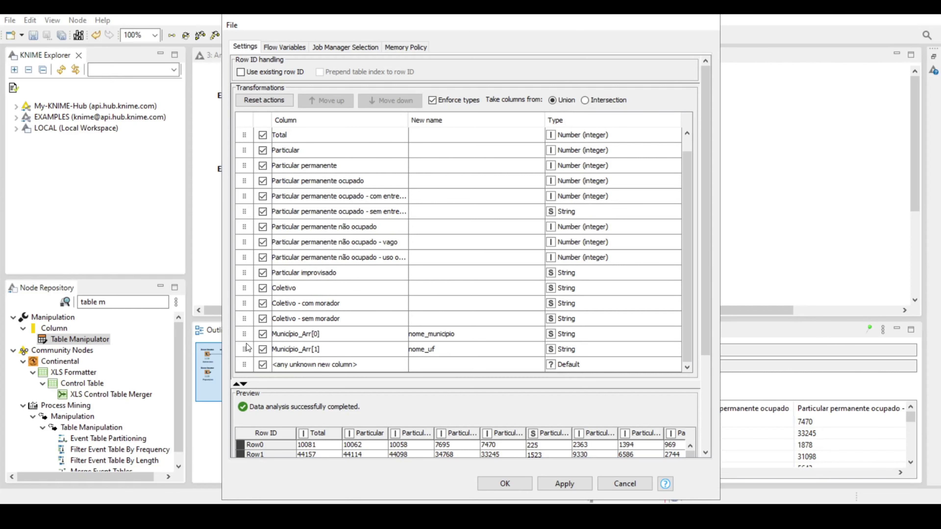
pyautogui.moveTo(244, 334); pyautogui.dragTo(246, 143)
pyautogui.scroll(1, 251, 151)
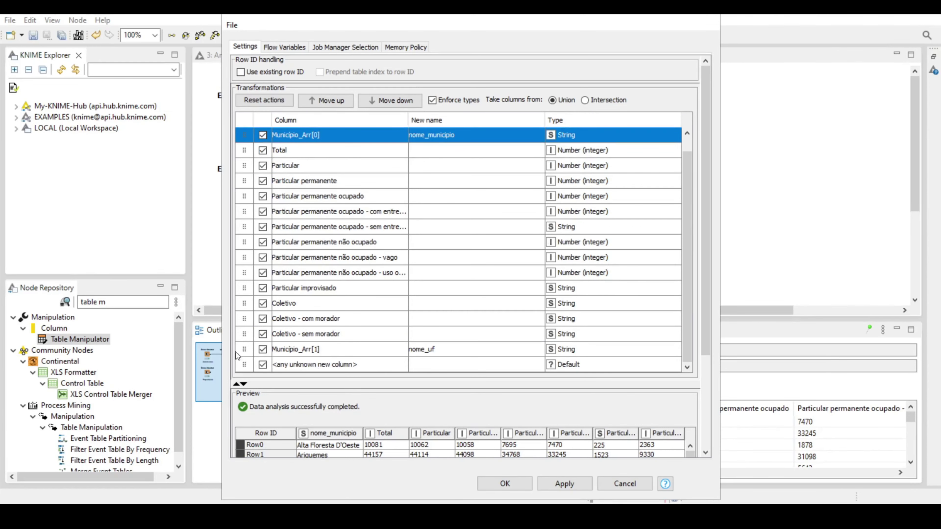
pyautogui.moveTo(242, 350); pyautogui.dragTo(258, 144)
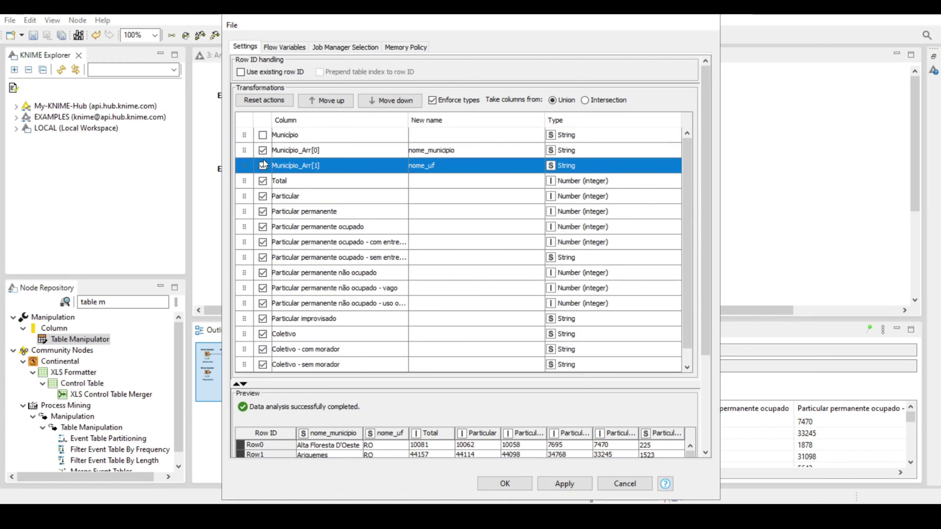
pyautogui.click(505, 481)
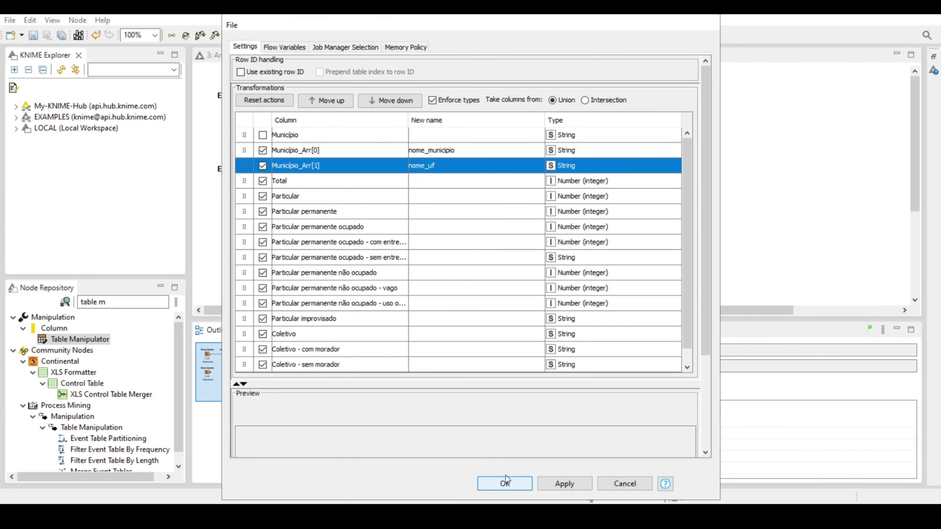
# Execute the Domicílios Table Manipulator, inspect its appended output table, and close the table view.
pyautogui.rightClick(458, 120)
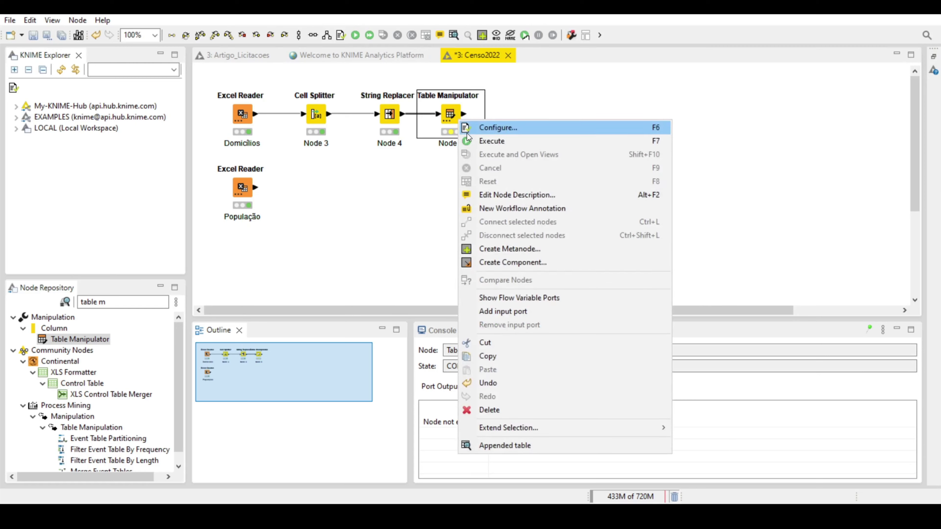
pyautogui.click(467, 135)
pyautogui.rightClick(452, 115)
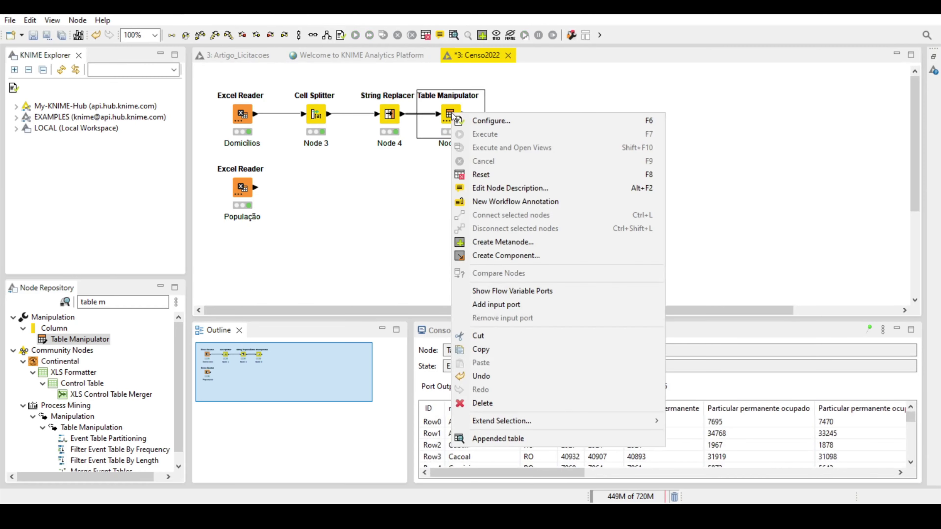
pyautogui.click(489, 438)
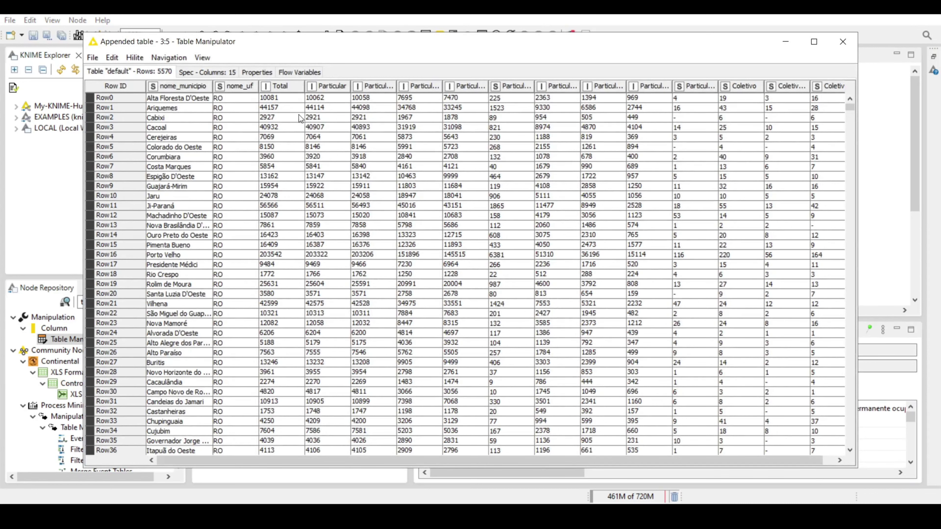
pyautogui.click(841, 41)
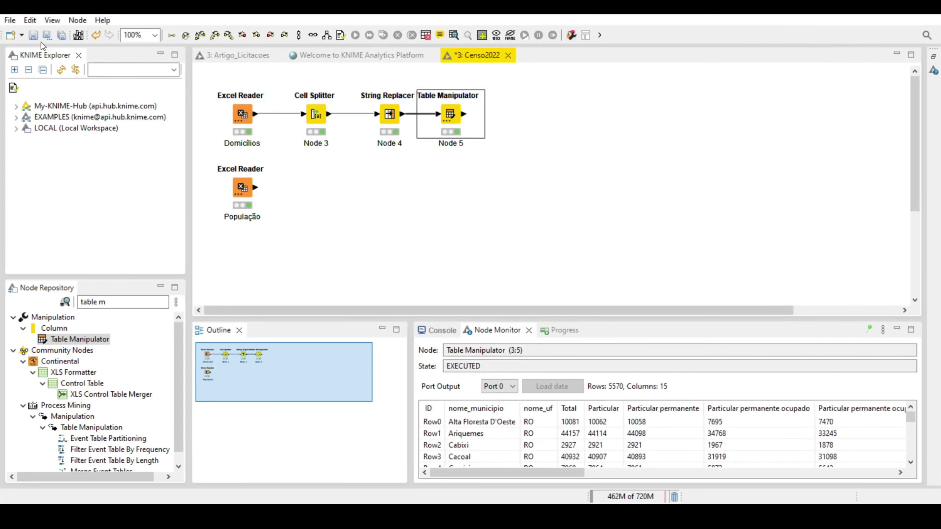
# Save the workflow and compare the outputs of the Domicílios and População Excel Readers in the node monitor.
pyautogui.click(34, 37)
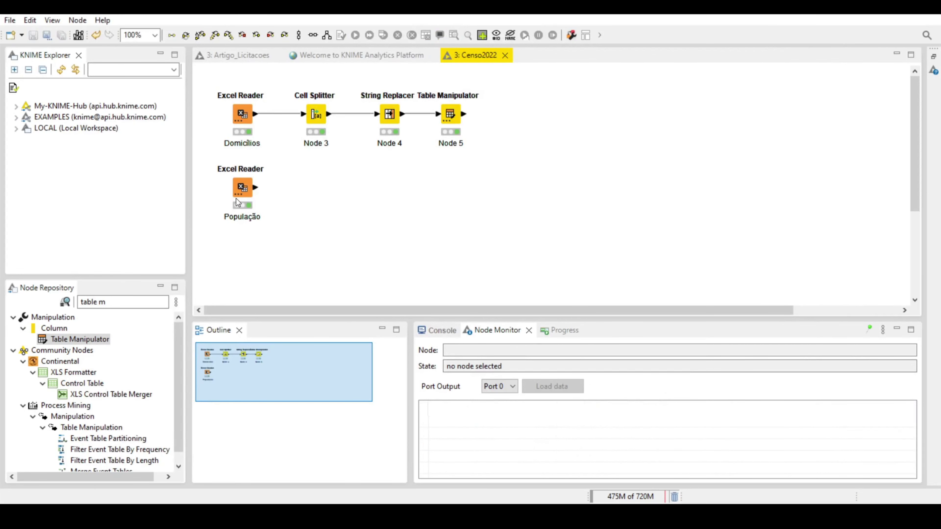
pyautogui.click(240, 182)
pyautogui.click(249, 113)
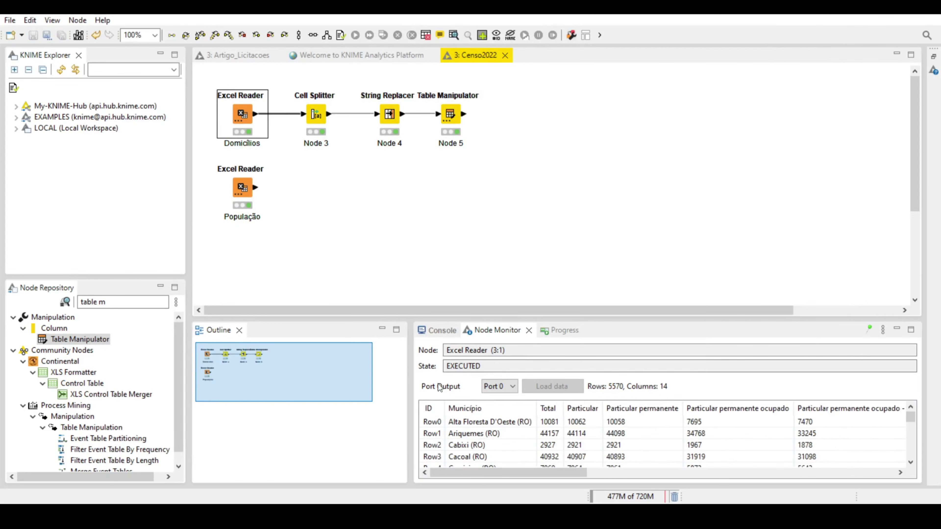
pyautogui.click(243, 192)
pyautogui.click(338, 268)
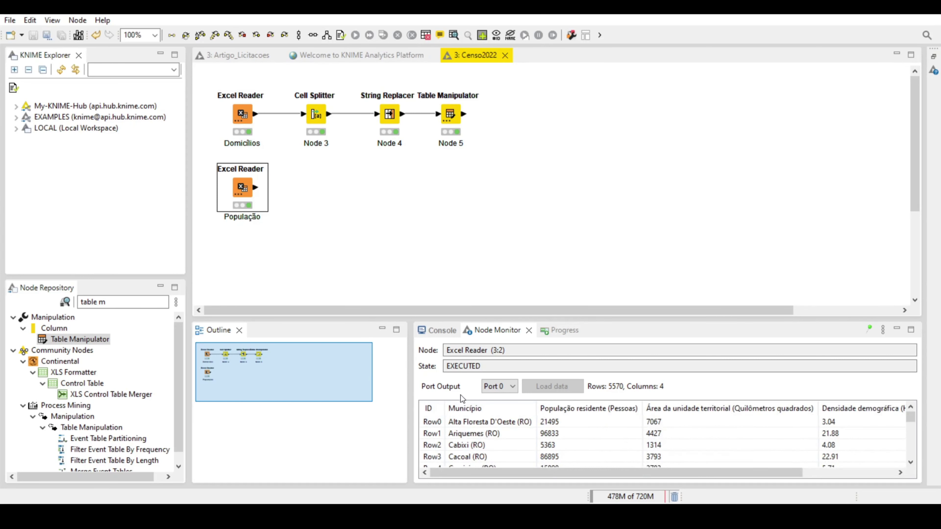
# Duplicate the Cell Splitter, String Replacer and Table Manipulator chain and connect the copy to the População Excel Reader.
pyautogui.click(113, 307)
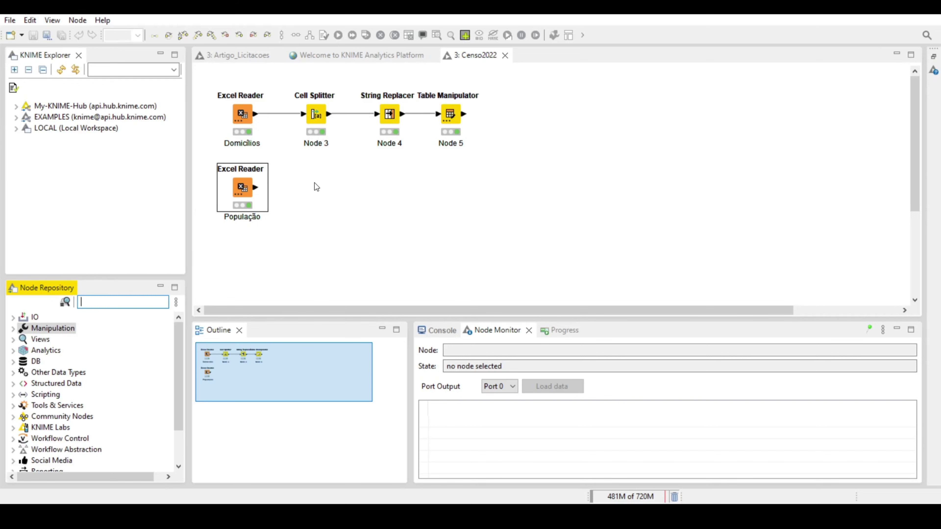
pyautogui.moveTo(303, 177); pyautogui.dragTo(468, 108)
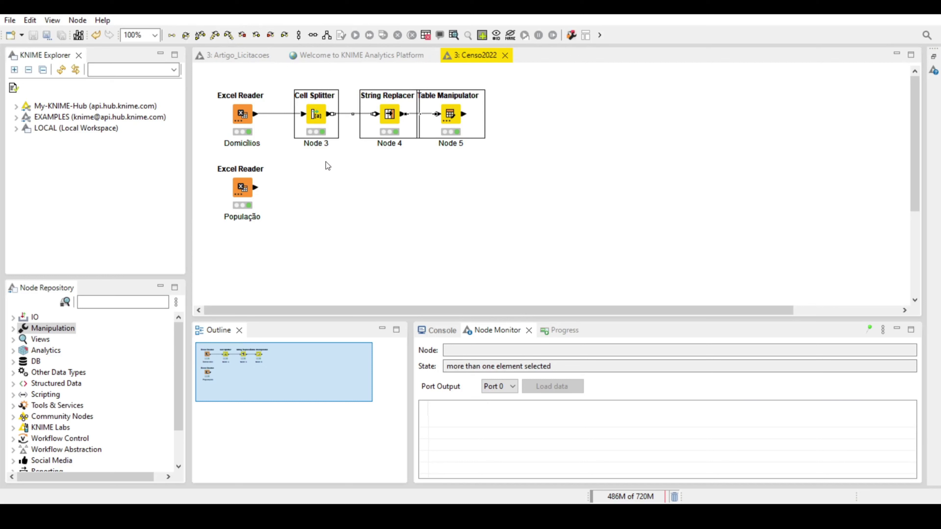
pyautogui.hotkey('ctrl', 'v')
pyautogui.moveTo(381, 185); pyautogui.dragTo(314, 189)
# Accept the settings of the População branch's Cell Splitter and execute that node.
pyautogui.doubleClick(314, 188)
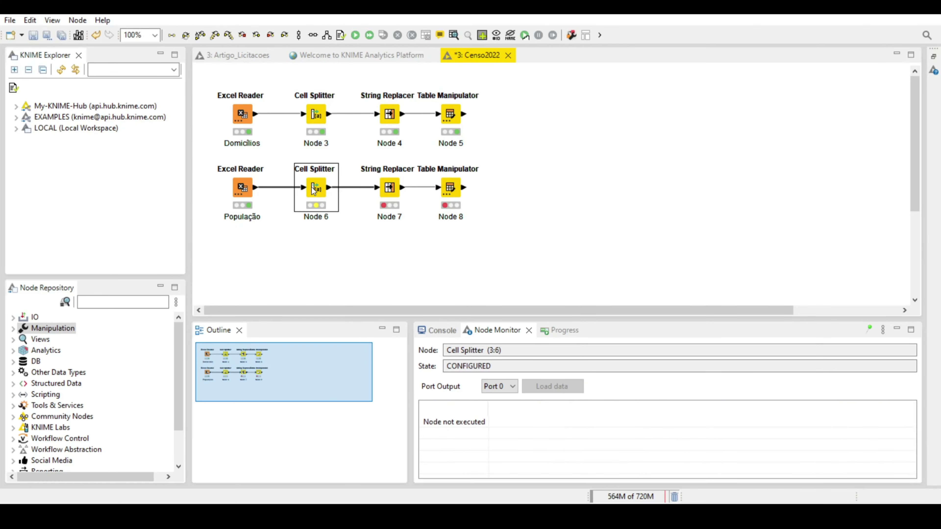
pyautogui.click(415, 403)
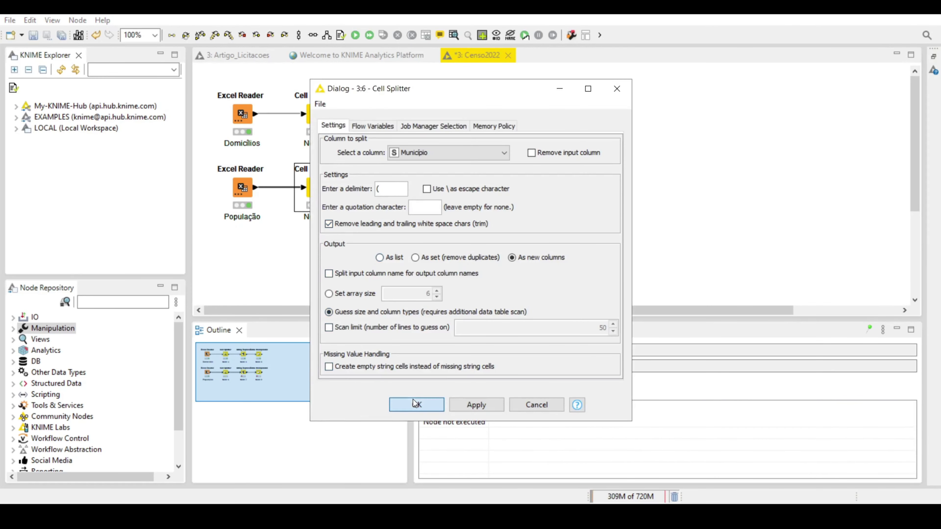
pyautogui.doubleClick(394, 189)
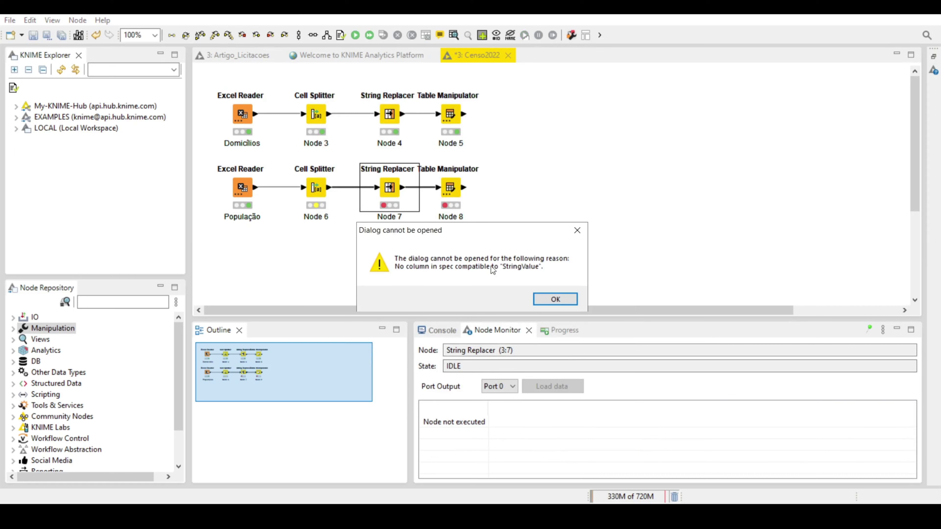
pyautogui.click(552, 298)
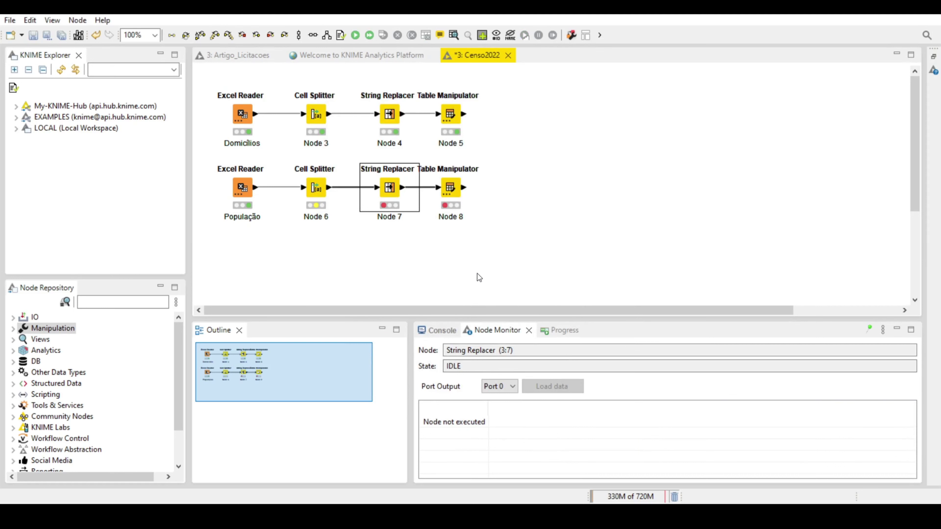
pyautogui.rightClick(318, 193)
pyautogui.click(341, 211)
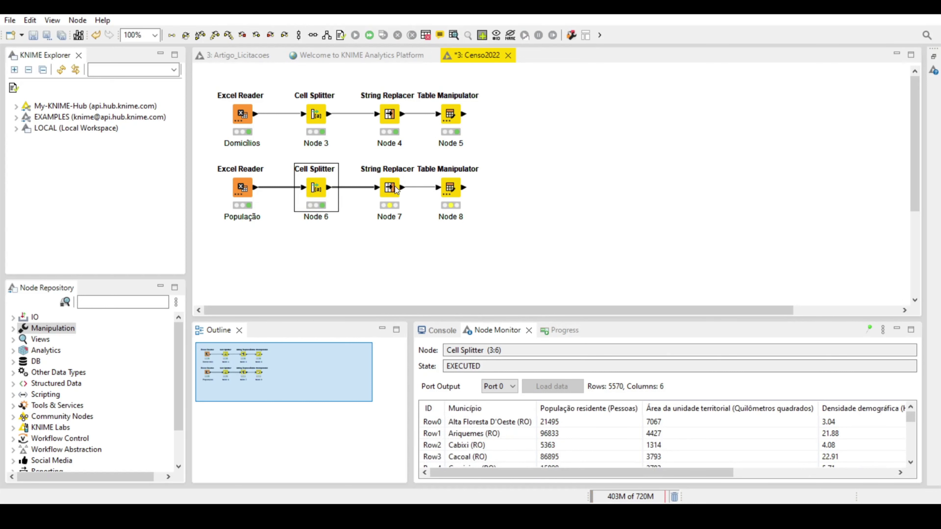
# Check the String Replacer's settings in the População branch and execute that branch through its Table Manipulator.
pyautogui.doubleClick(396, 189)
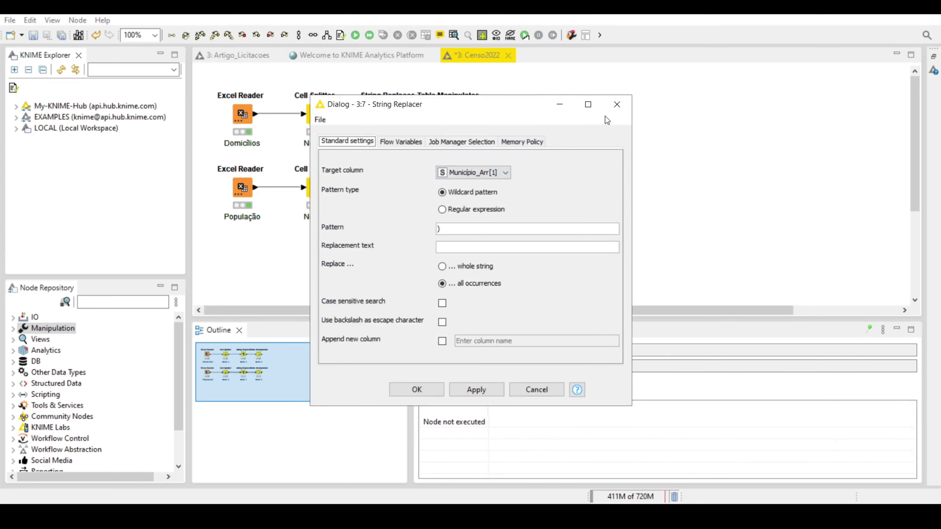
pyautogui.click(617, 104)
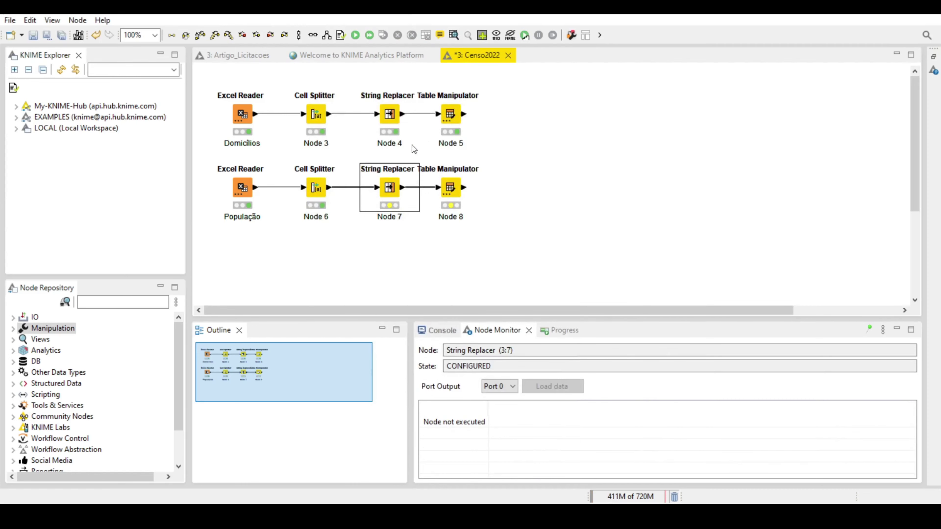
pyautogui.rightClick(450, 188)
pyautogui.click(456, 191)
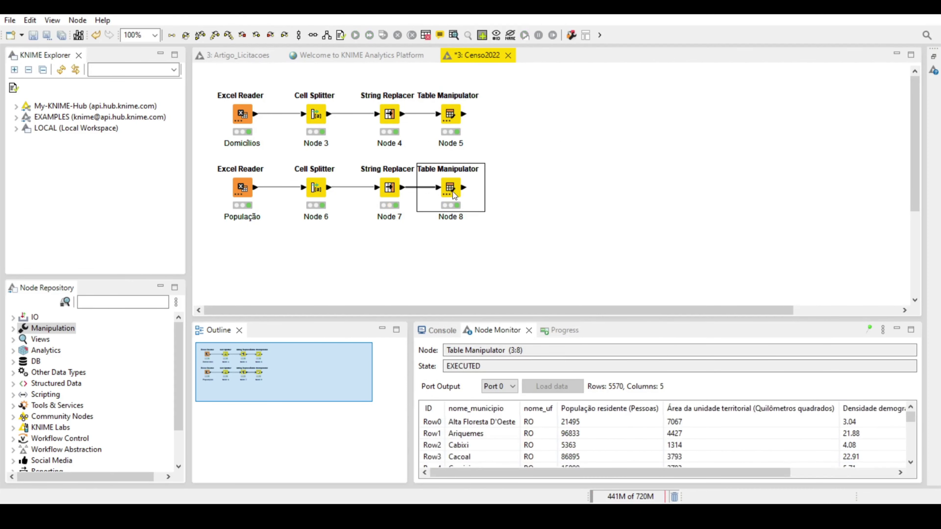
# Inspect the População Table Manipulator's output table with wider columns, and compare both Table Manipulators' outputs in the node monitor.
pyautogui.rightClick(452, 193)
pyautogui.click(511, 497)
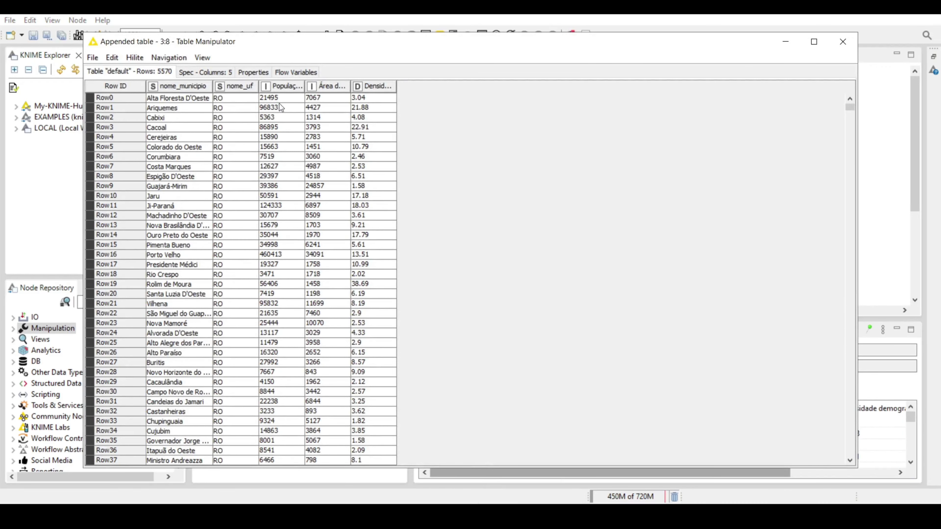
pyautogui.moveTo(304, 85); pyautogui.dragTo(463, 86)
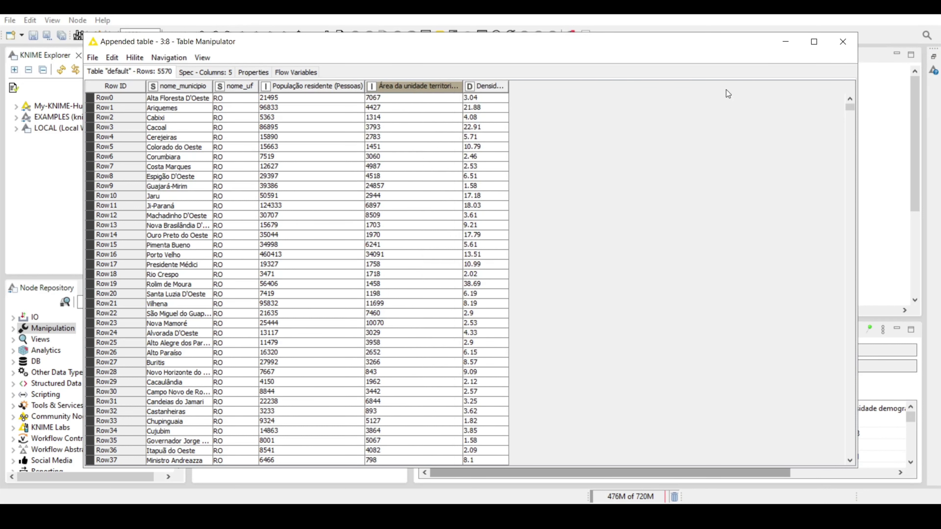
pyautogui.click(841, 44)
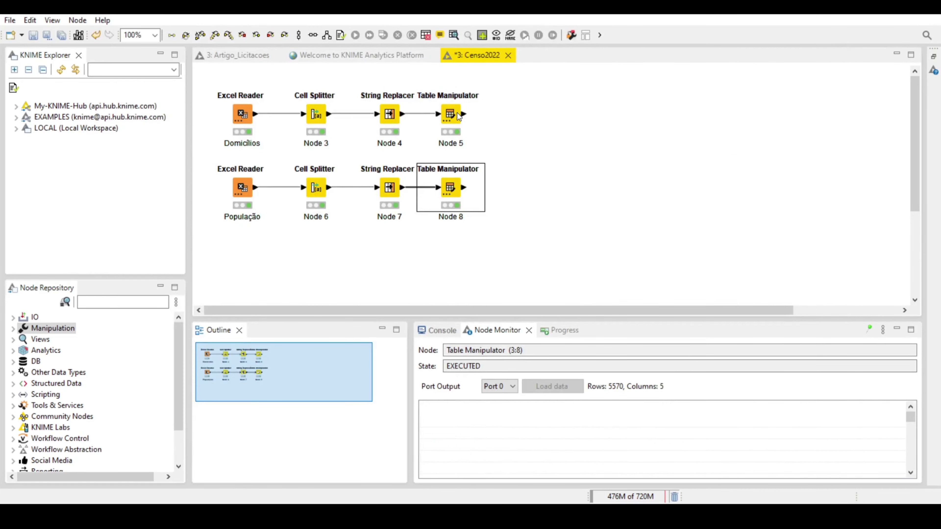
pyautogui.click(459, 114)
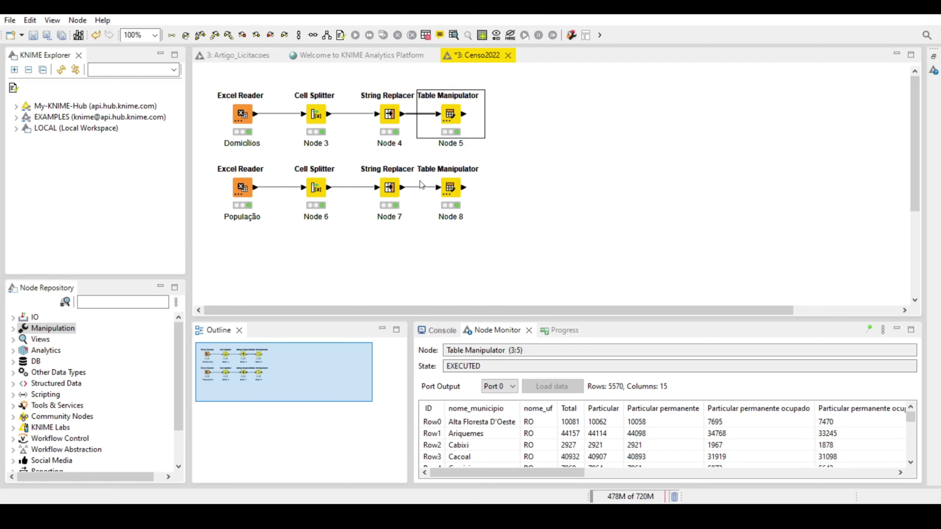
pyautogui.click(449, 191)
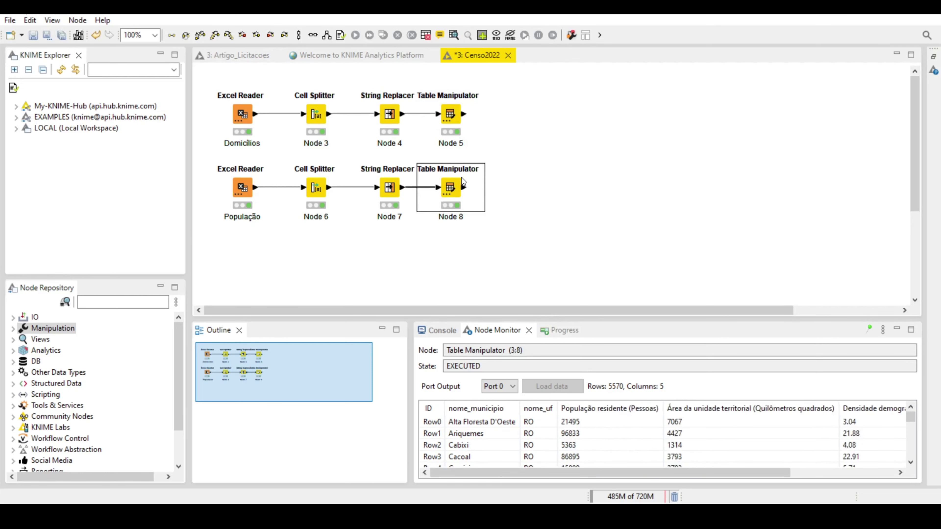
# Find the GroupBy node by searching for "group" and add it connected to the População Table Manipulator's output.
pyautogui.click(93, 303)
pyautogui.write('group')
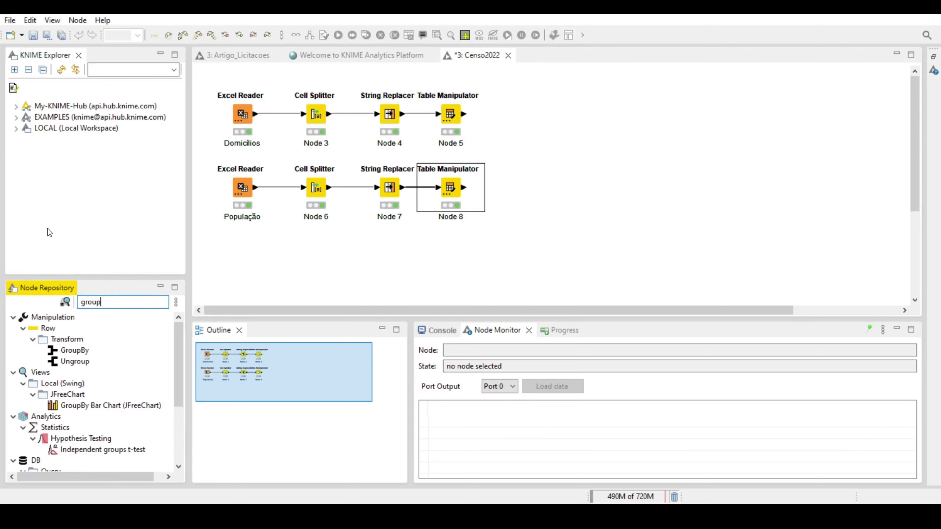
pyautogui.moveTo(70, 350); pyautogui.dragTo(466, 230)
pyautogui.moveTo(524, 187)
pyautogui.mouseDown()
pyautogui.moveTo(481, 187)
pyautogui.moveTo(514, 189)
pyautogui.mouseUp()
# Configure the População branch's GroupBy to group by nome_uf and aggregate População residente (Pessoas) with Sum.
pyautogui.doubleClick(513, 188)
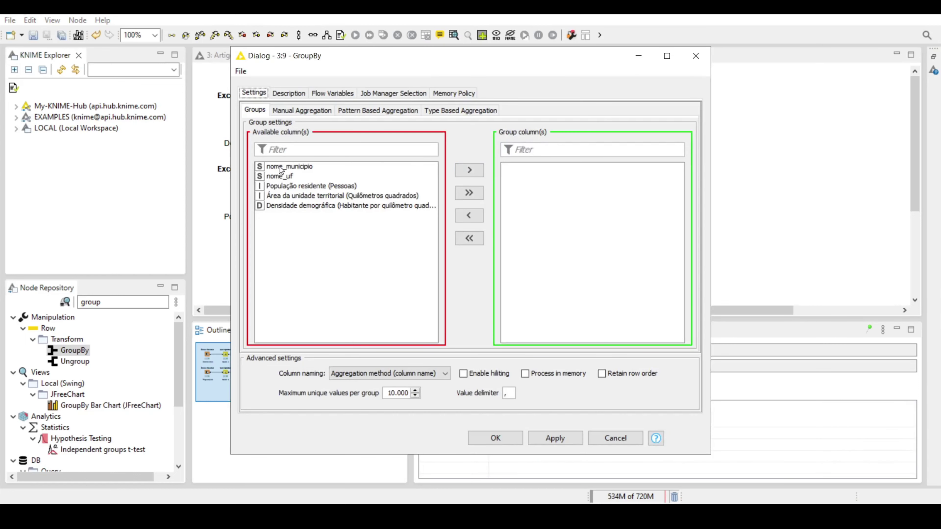
pyautogui.doubleClick(278, 176)
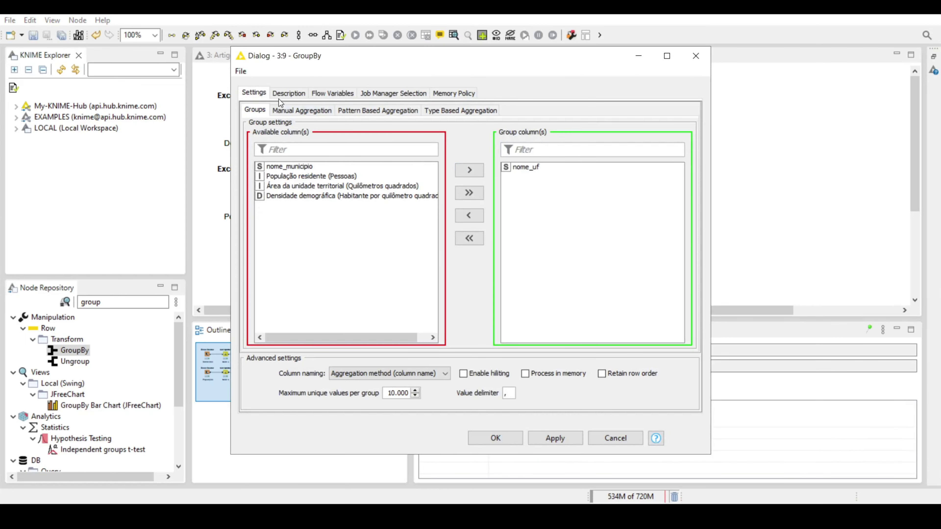
pyautogui.click(292, 112)
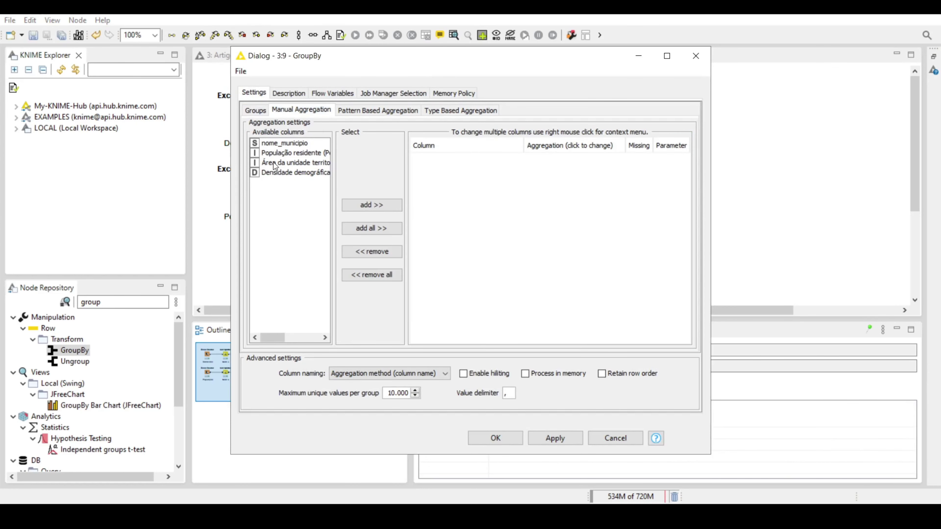
pyautogui.doubleClick(281, 153)
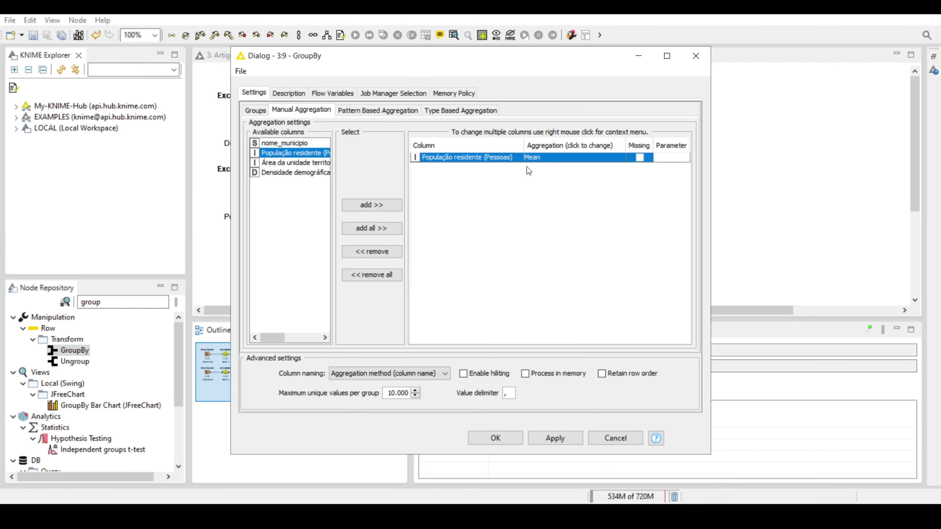
pyautogui.click(552, 158)
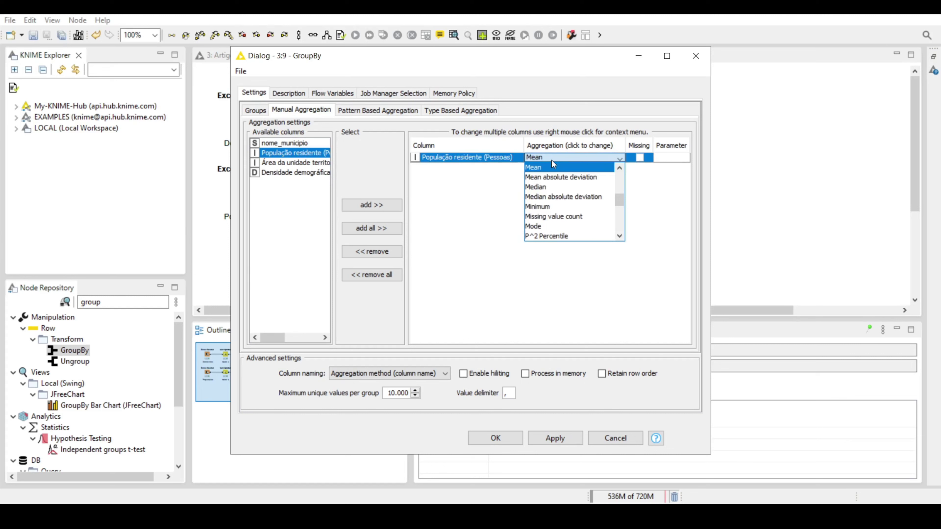
pyautogui.scroll(-3, 569, 197)
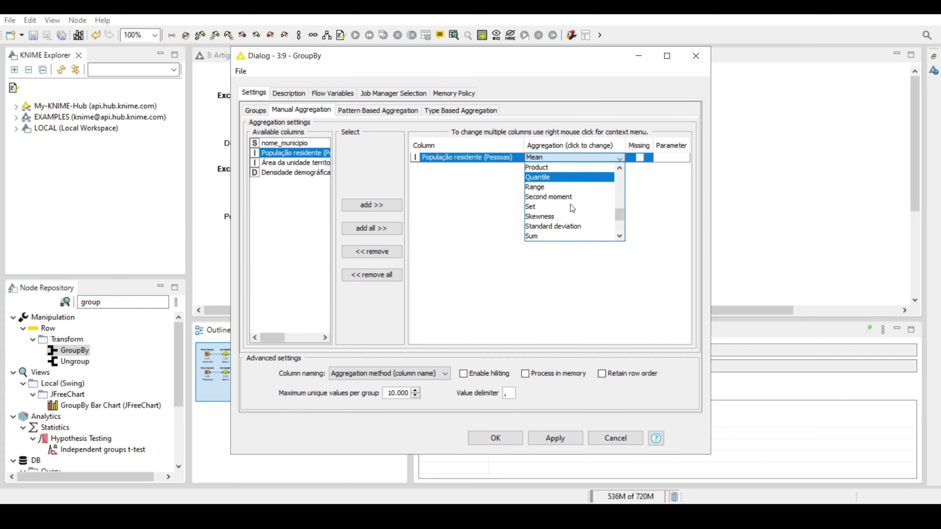
pyautogui.click(565, 236)
pyautogui.click(476, 437)
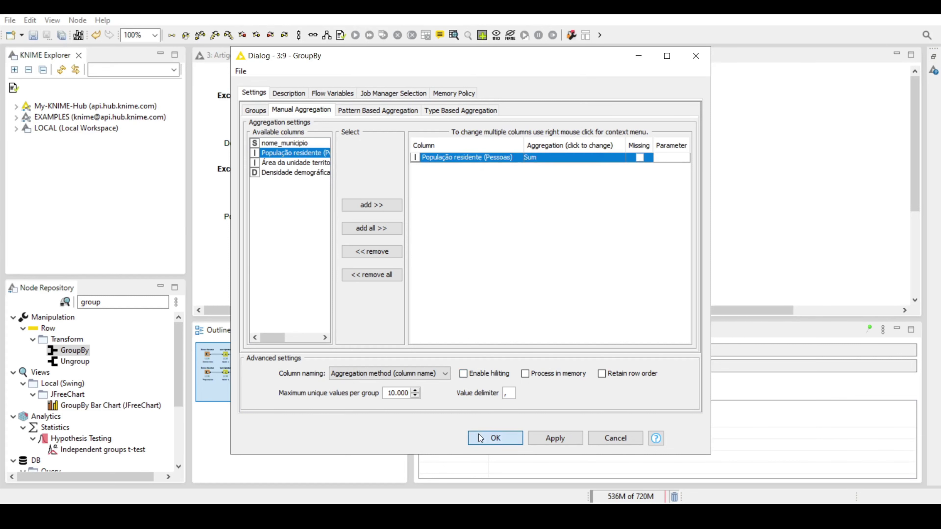
# Execute the População branch's GroupBy and inspect its group table.
pyautogui.rightClick(526, 188)
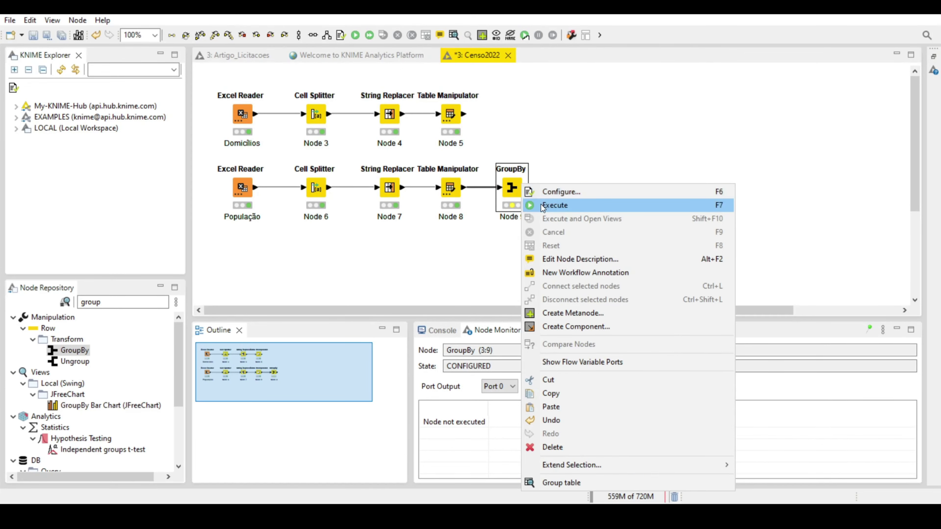
pyautogui.click(537, 205)
pyautogui.rightClick(514, 190)
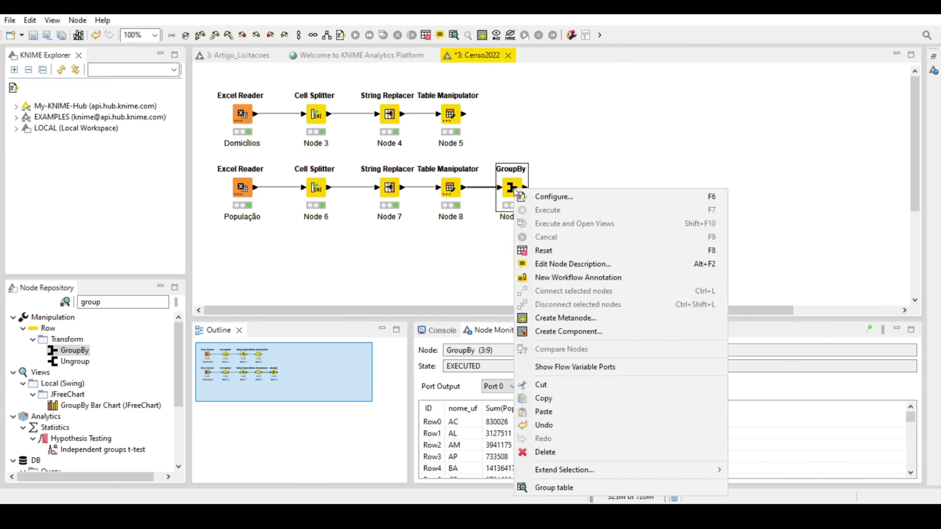
pyautogui.click(561, 485)
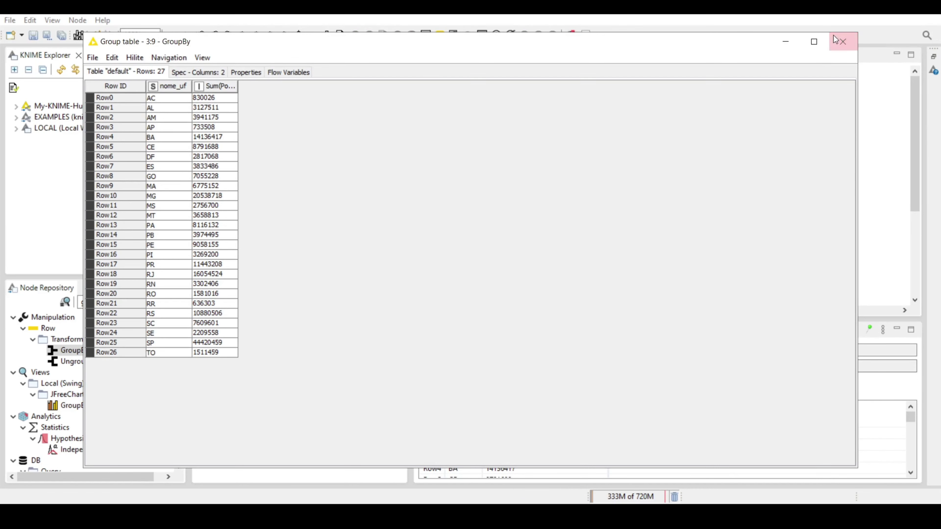
pyautogui.click(840, 41)
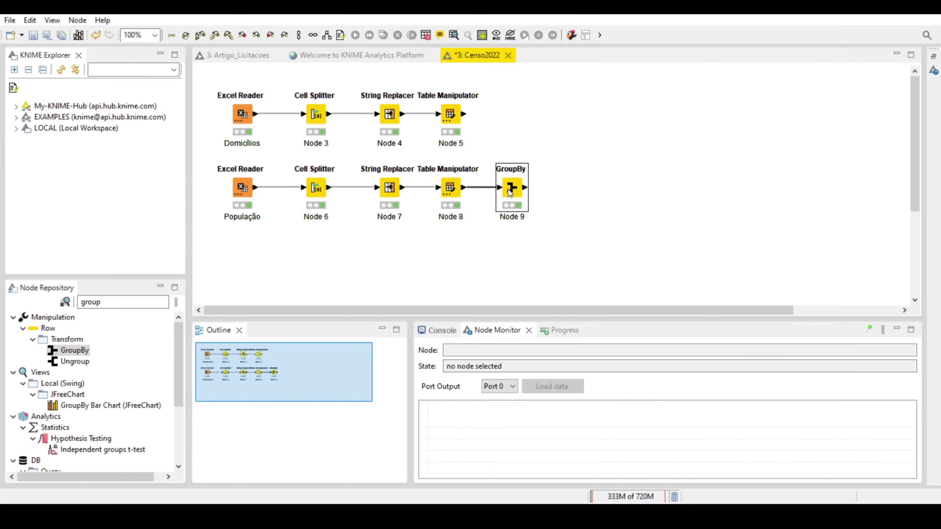
# Add a new GroupBy node connected to the Domicílios branch's Table Manipulator, discarding the stray pasted copy.
pyautogui.hotkey('ctrl', 'v')
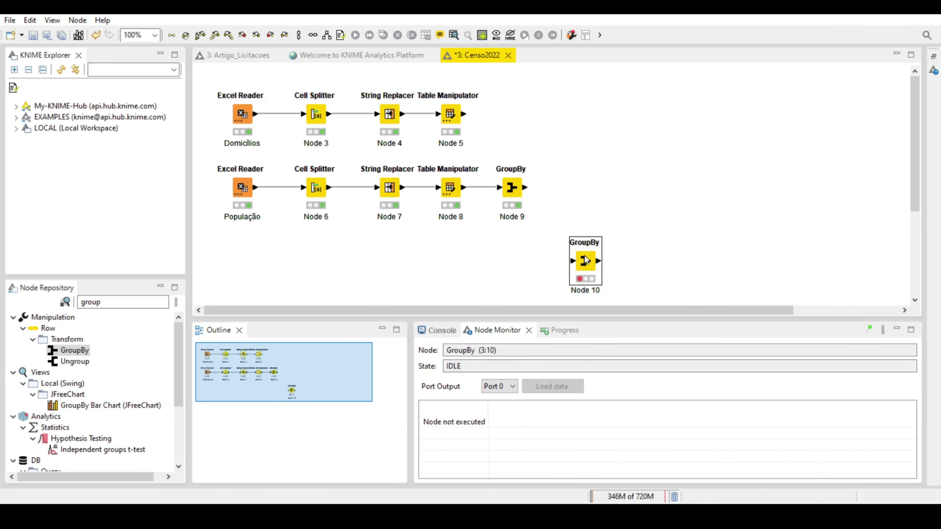
pyautogui.press('Delete')
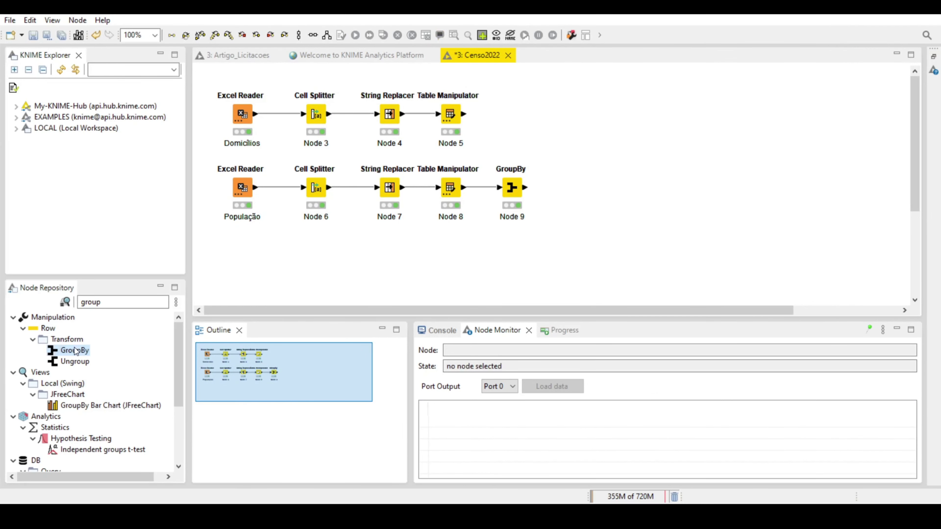
pyautogui.moveTo(75, 349); pyautogui.dragTo(505, 113)
# Configure the Domicílios branch's GroupBy to group by nome_uf and aggregate the Total column with Sum.
pyautogui.doubleClick(511, 114)
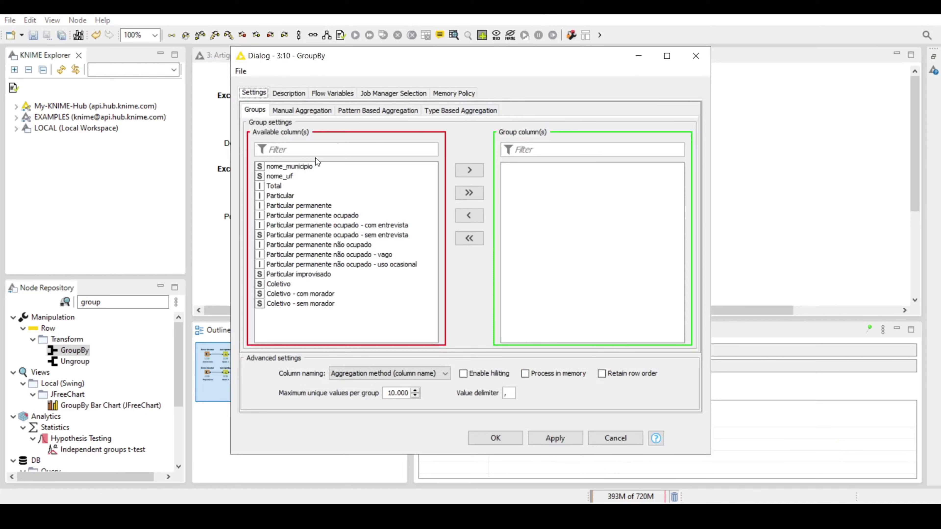
pyautogui.click(278, 177)
pyautogui.doubleClick(279, 177)
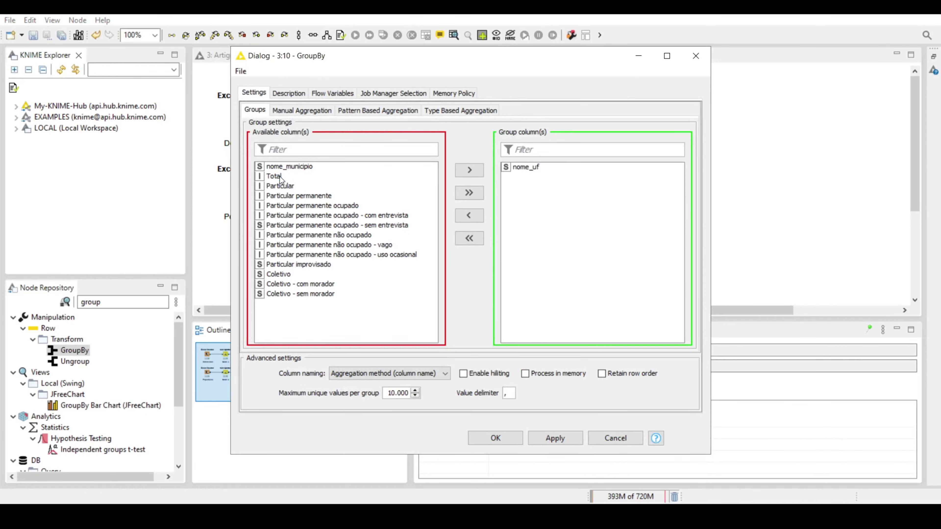
pyautogui.click(283, 105)
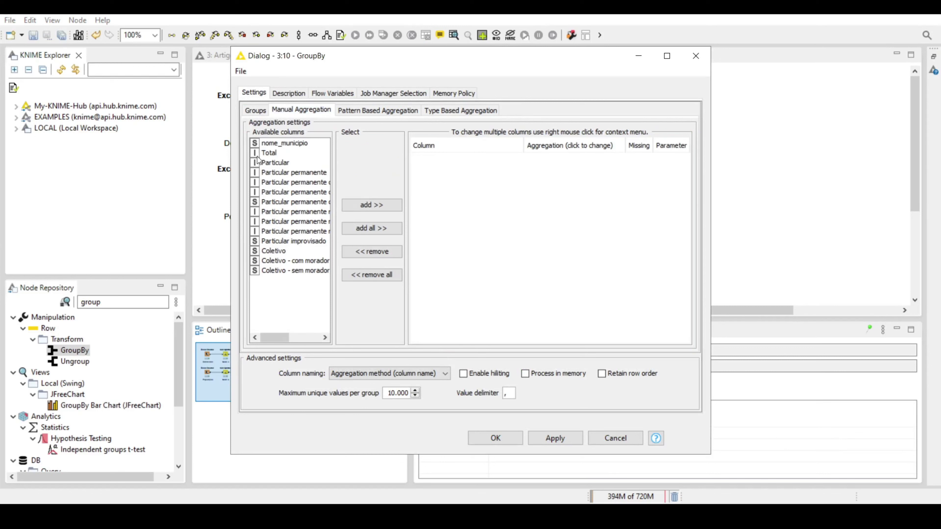
pyautogui.click(273, 164)
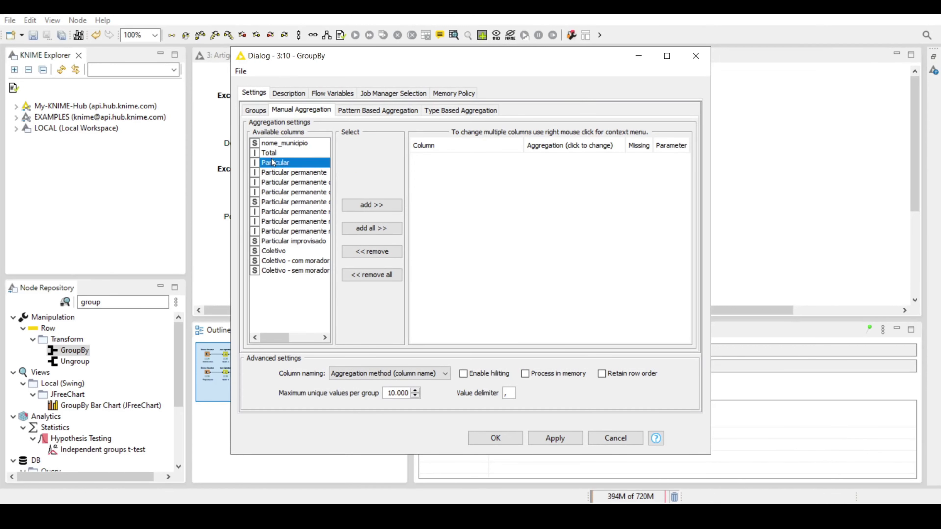
pyautogui.click(273, 155)
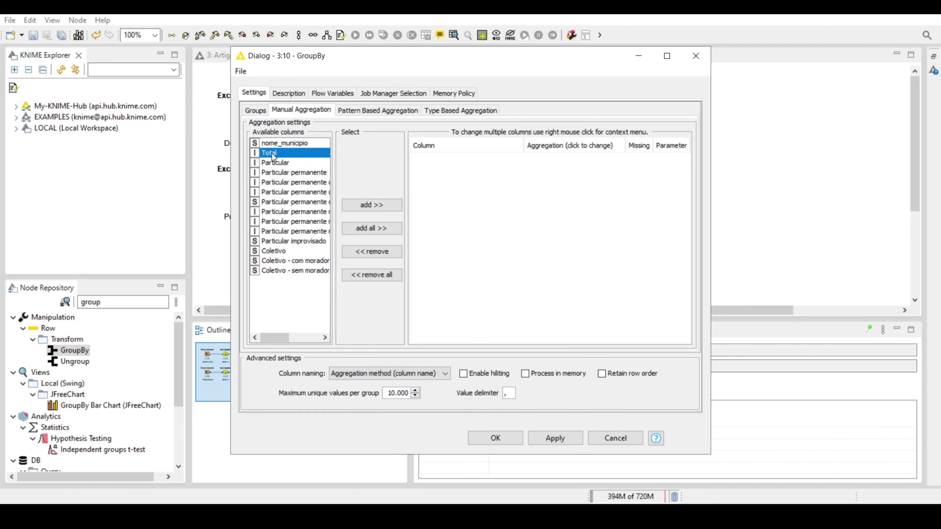
pyautogui.doubleClick(273, 155)
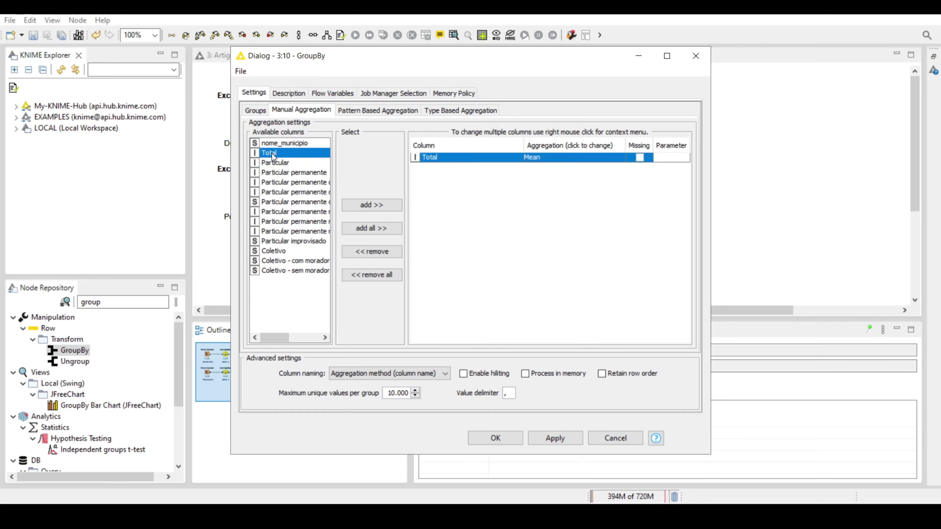
pyautogui.click(562, 161)
pyautogui.scroll(-5, 574, 207)
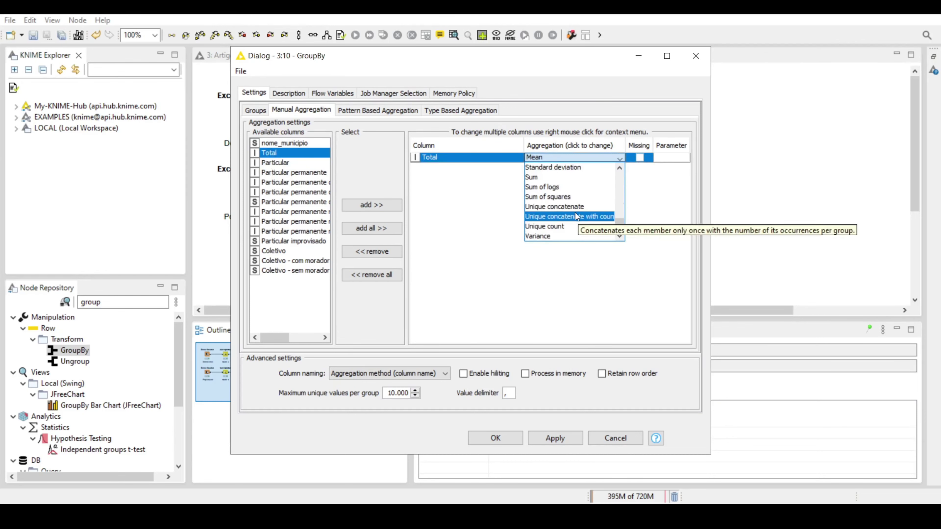
pyautogui.click(544, 179)
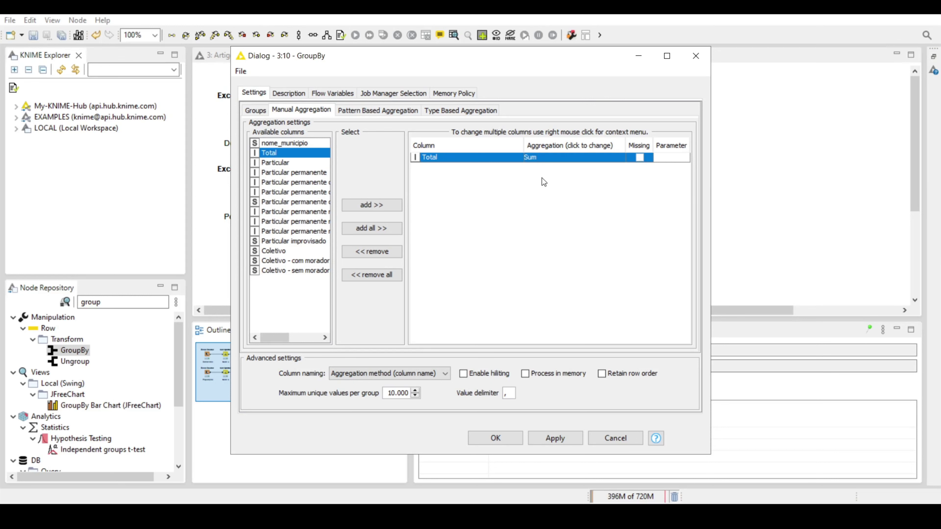
pyautogui.click(495, 438)
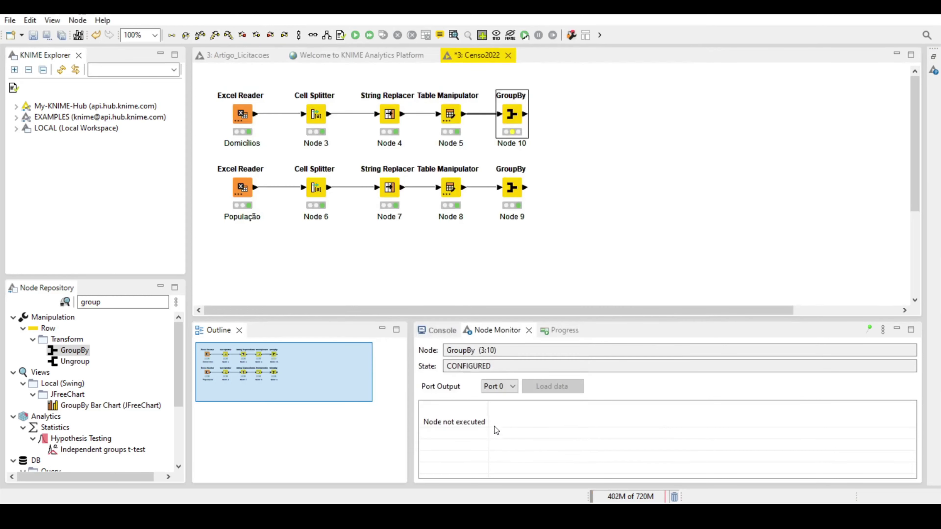
# Execute the Domicílios branch's GroupBy and compare both GroupBy outputs in the node monitor.
pyautogui.rightClick(512, 114)
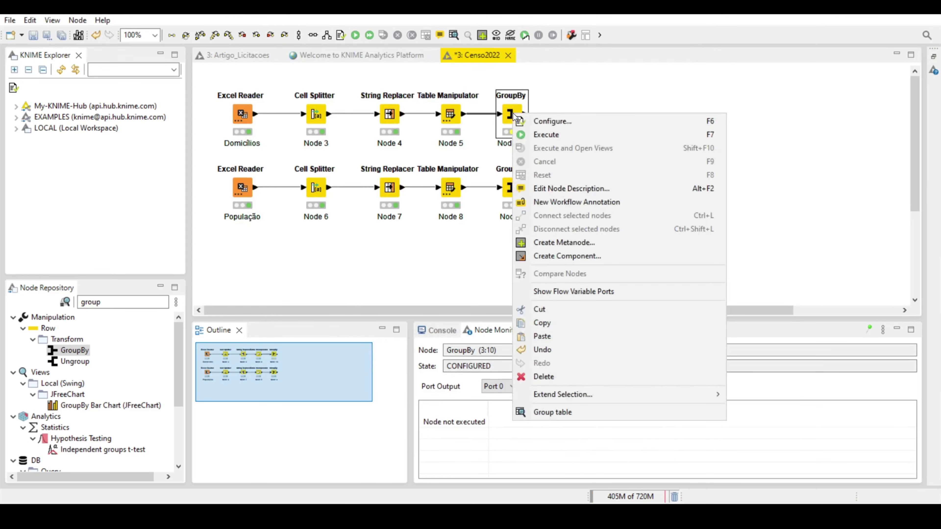
pyautogui.click(531, 135)
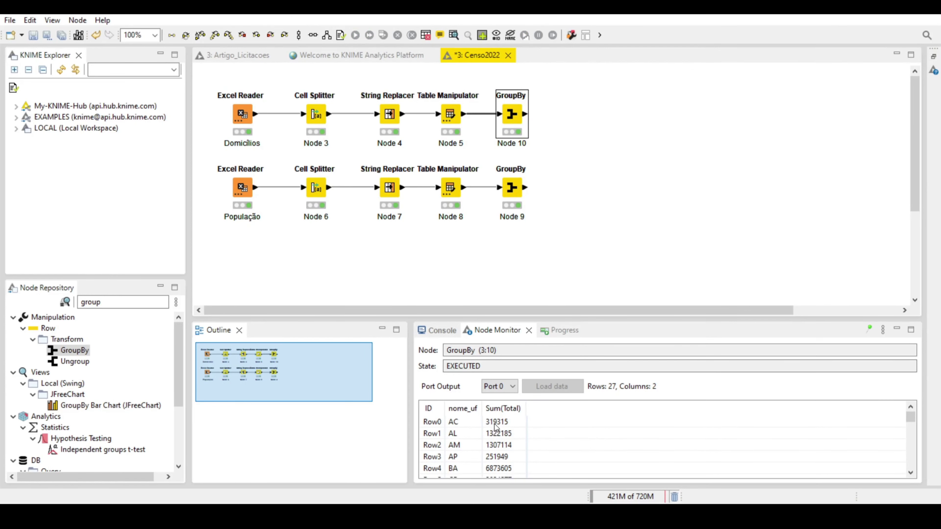
pyautogui.scroll(-2, 504, 453)
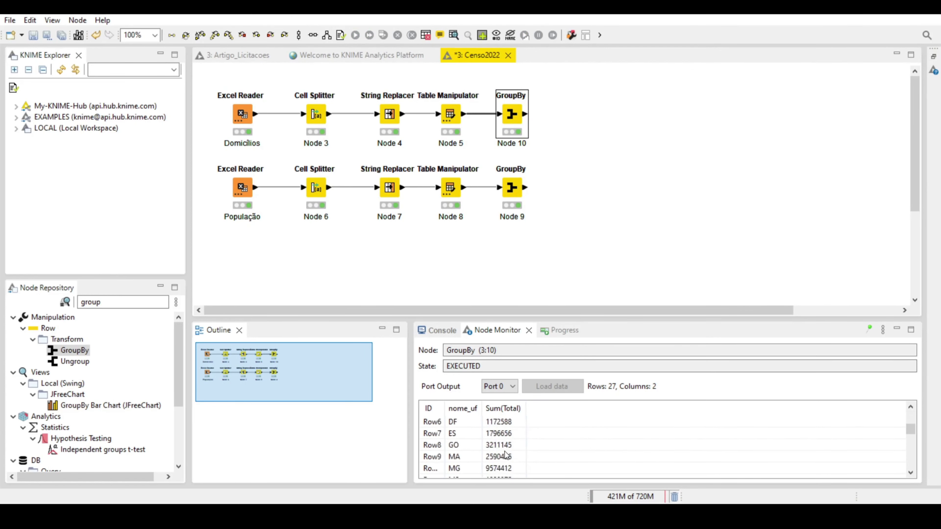
pyautogui.scroll(2, 506, 455)
pyautogui.click(519, 185)
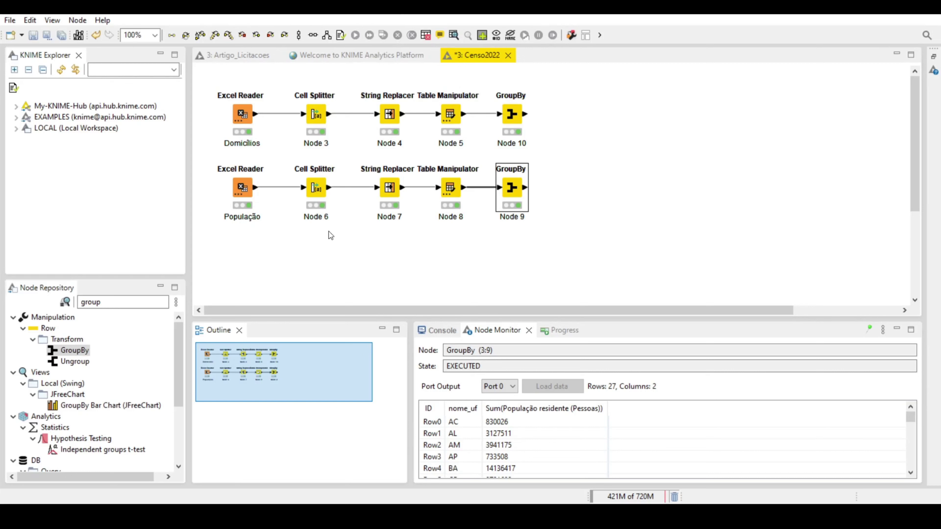
# Find the Joiner node by searching for "join" and add it with Domicílios' GroupBy as top input and População's GroupBy as bottom input.
pyautogui.doubleClick(100, 302)
pyautogui.write('j')
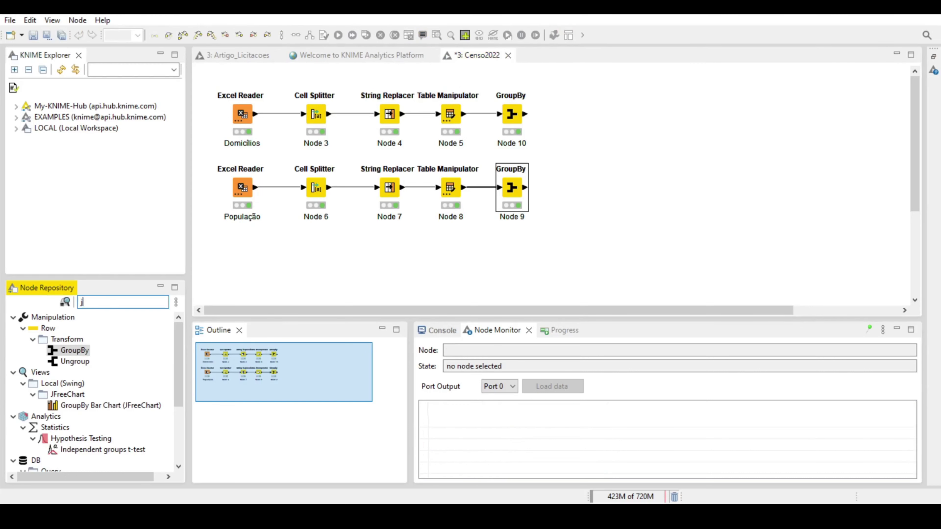
pyautogui.write('oin')
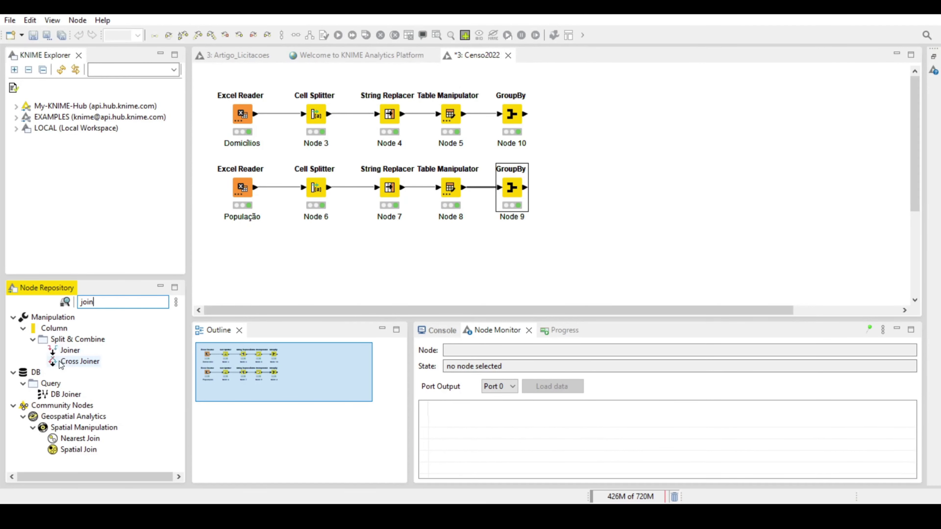
pyautogui.moveTo(68, 350); pyautogui.dragTo(624, 124)
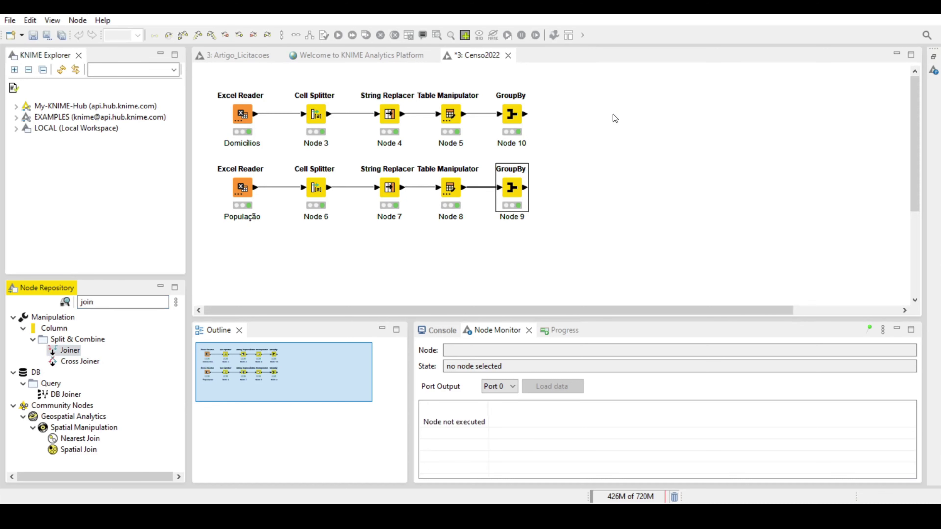
pyautogui.moveTo(526, 115); pyautogui.dragTo(598, 107)
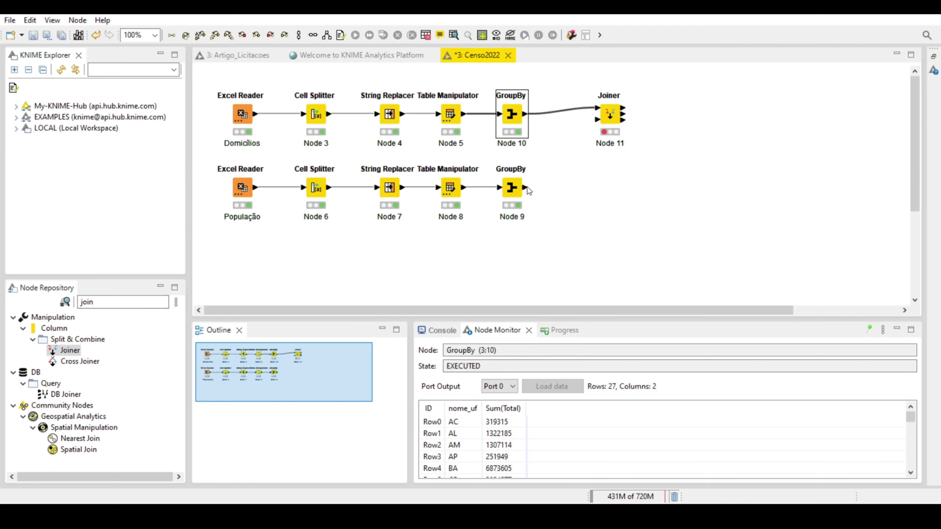
pyautogui.moveTo(527, 187); pyautogui.dragTo(604, 120)
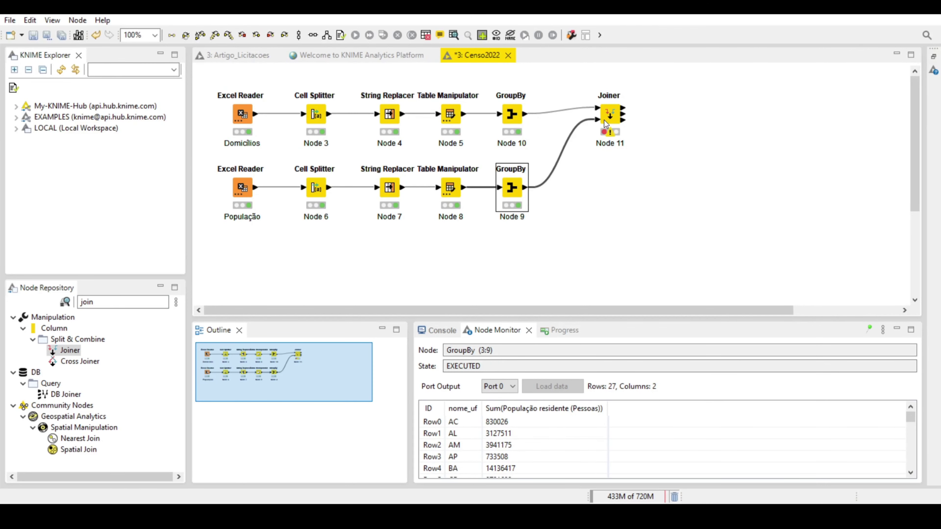
# Add a matching criterion to the Joiner that pairs nome_uf of the top input with nome_uf of the bottom input.
pyautogui.doubleClick(601, 117)
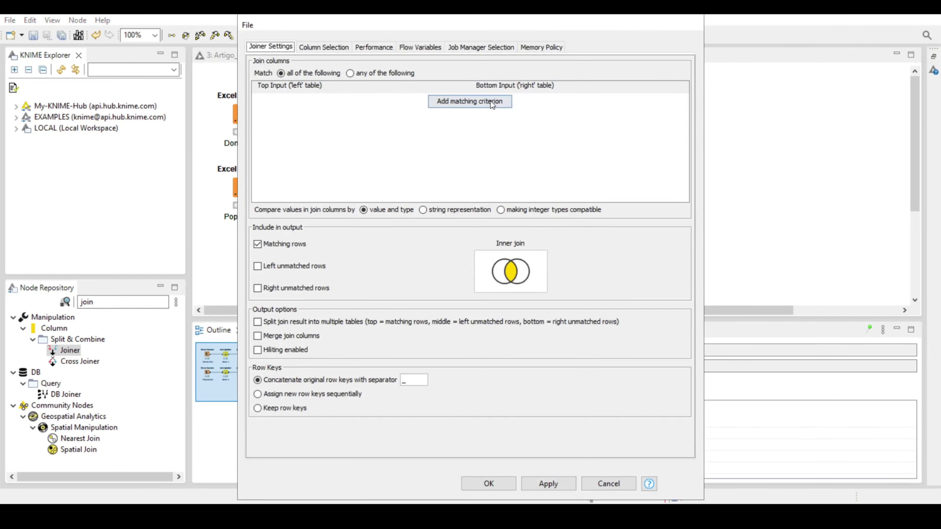
pyautogui.click(490, 101)
pyautogui.click(390, 100)
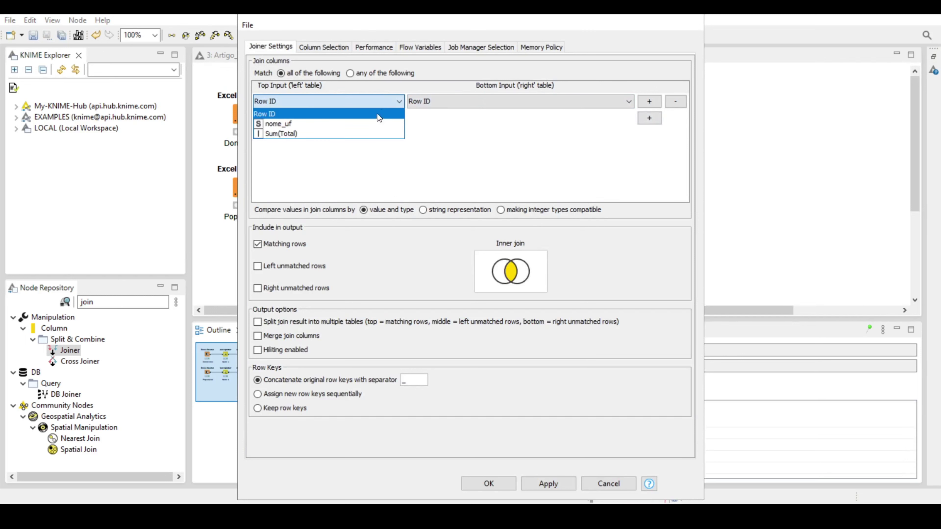
pyautogui.click(368, 125)
pyautogui.click(433, 100)
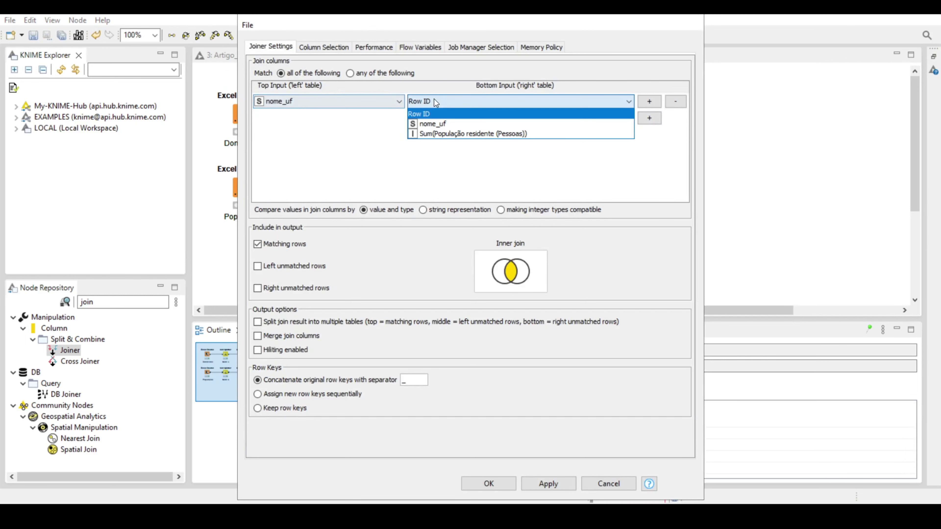
pyautogui.click(437, 124)
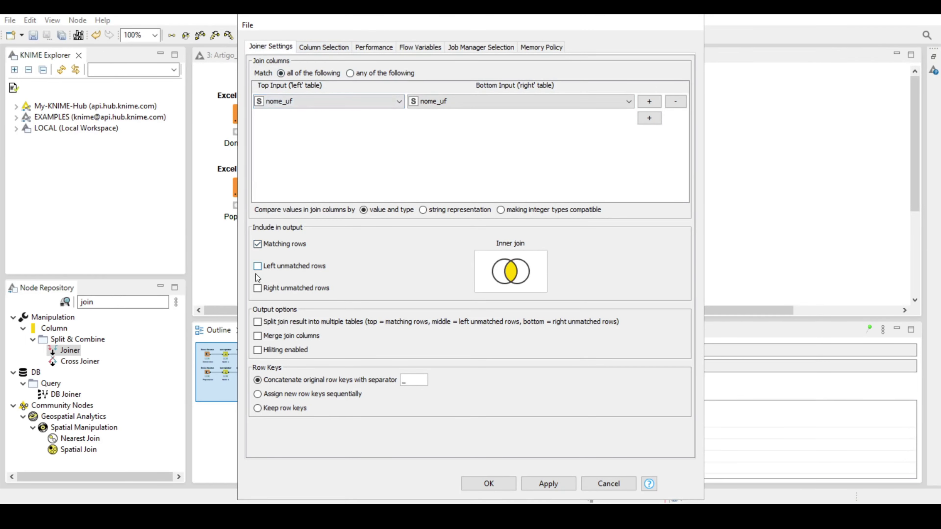
# Include left unmatched rows in the Joiner output and exclude the bottom input's nome_uf column.
pyautogui.click(258, 266)
pyautogui.click(331, 47)
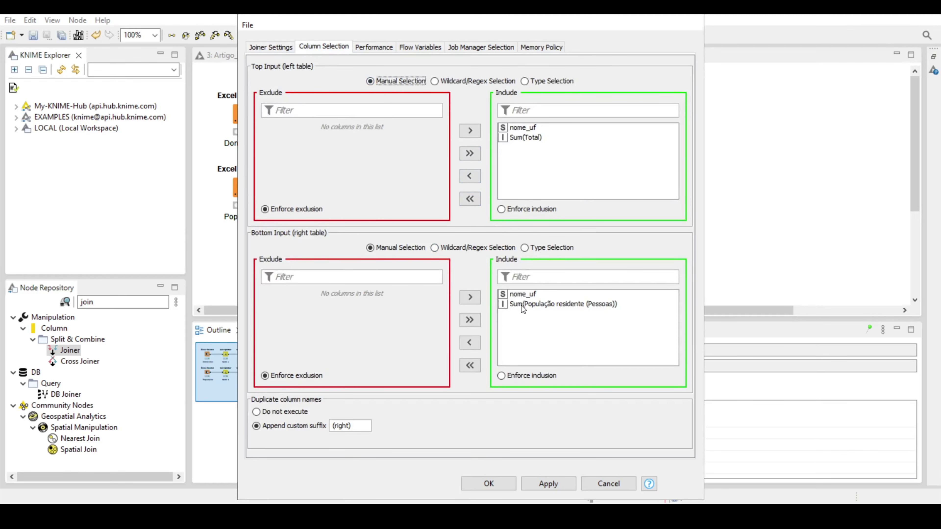
pyautogui.doubleClick(521, 294)
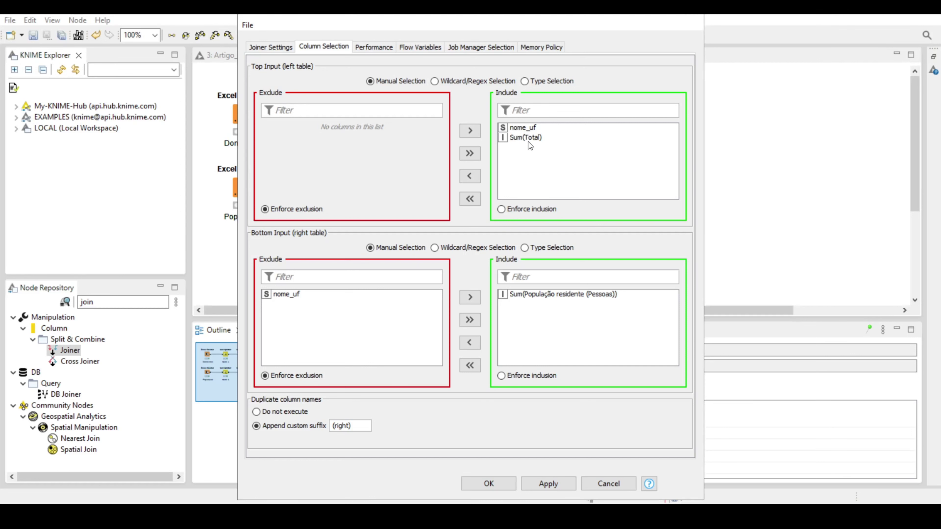
pyautogui.click(490, 483)
# Execute the Joiner and compare its output with the Domicílios branch's GroupBy output in the node monitor.
pyautogui.rightClick(607, 109)
pyautogui.click(630, 130)
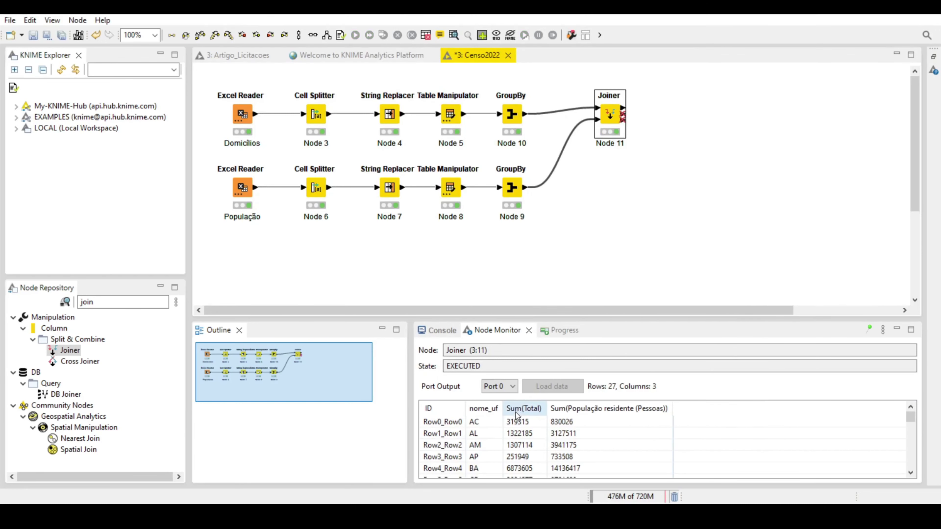
pyautogui.click(511, 114)
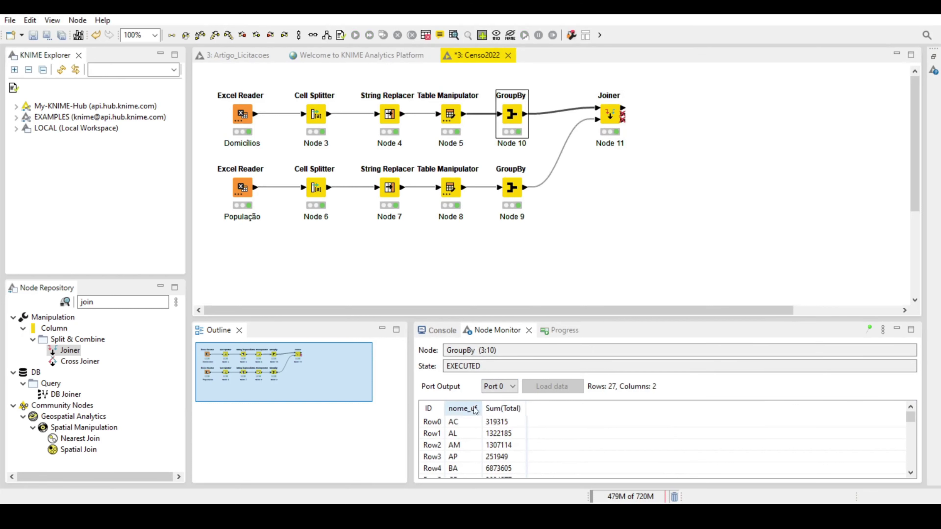
pyautogui.click(610, 118)
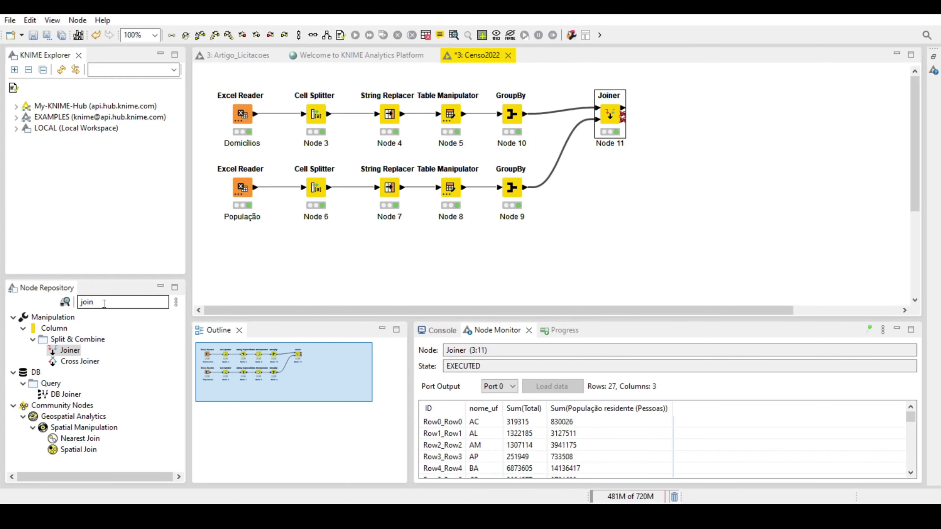
# Find the Math Formula node by searching for "math" and add it after the Joiner, spaced apart from it.
pyautogui.click(64, 291)
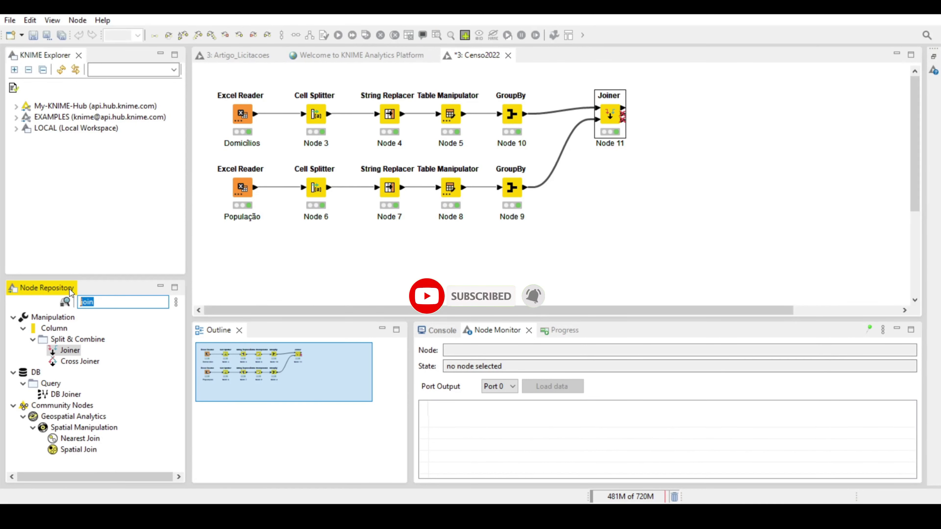
pyautogui.write('m')
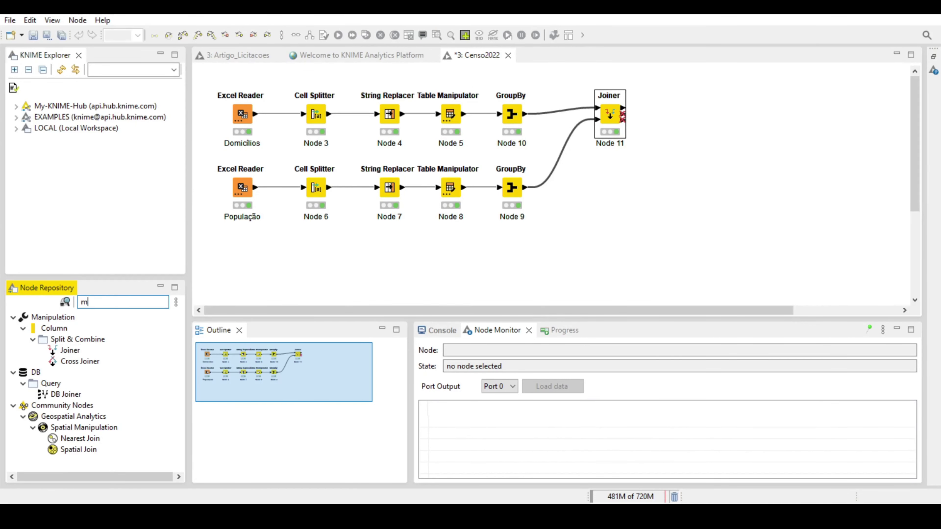
pyautogui.write('ath')
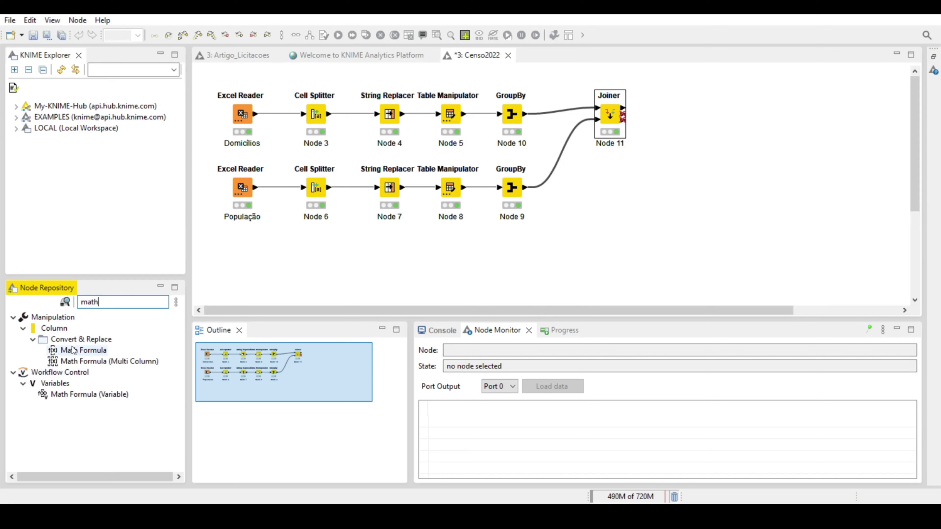
pyautogui.doubleClick(73, 350)
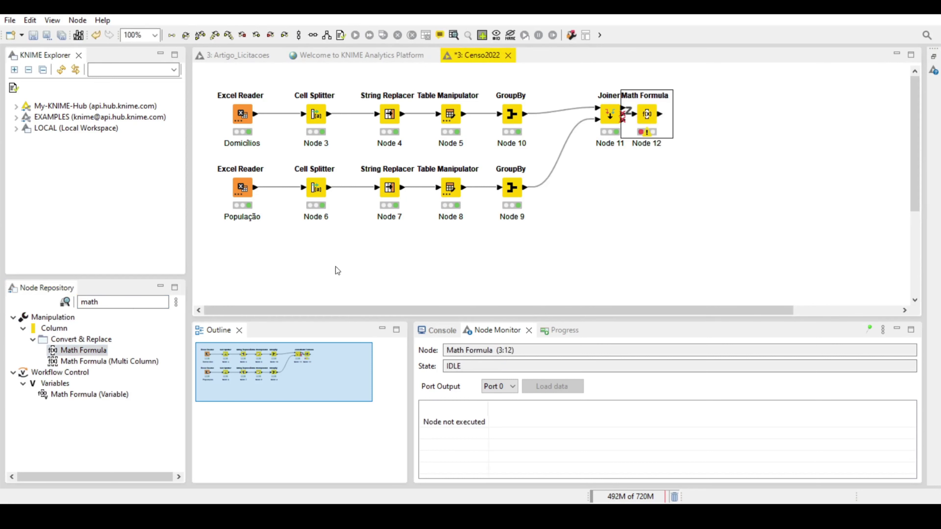
pyautogui.moveTo(652, 113); pyautogui.dragTo(685, 115)
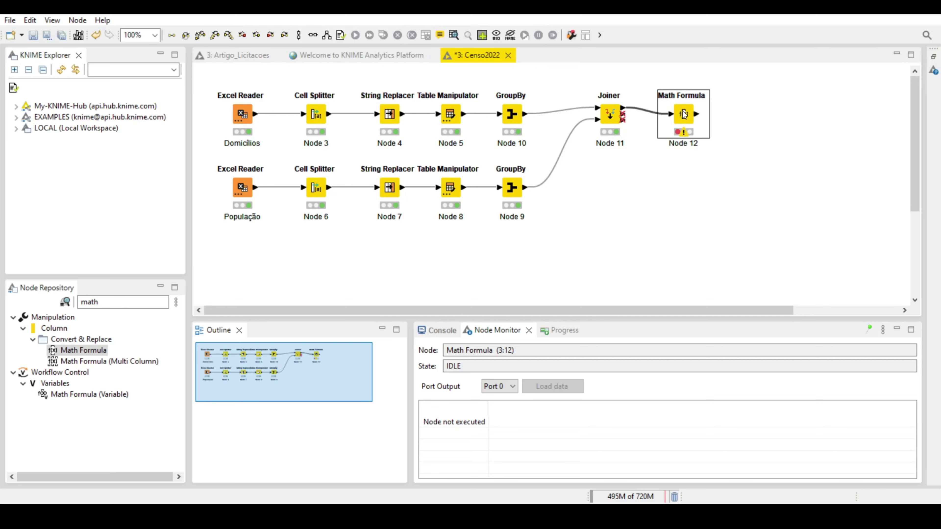
# Configure the Math Formula to divide Sum(População residente (Pessoas)) by Sum(Total) and append the result as media_ocupantes_domicilios.
pyautogui.doubleClick(684, 114)
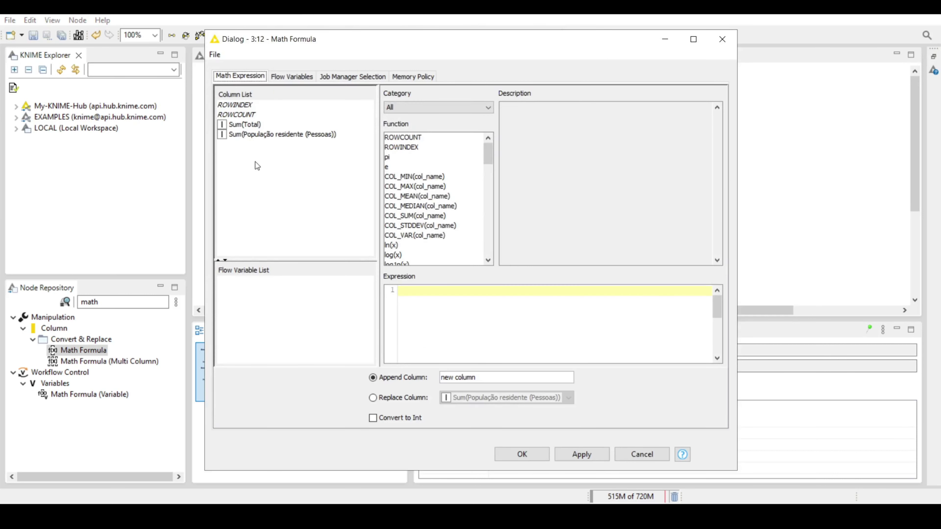
pyautogui.click(426, 294)
pyautogui.doubleClick(261, 134)
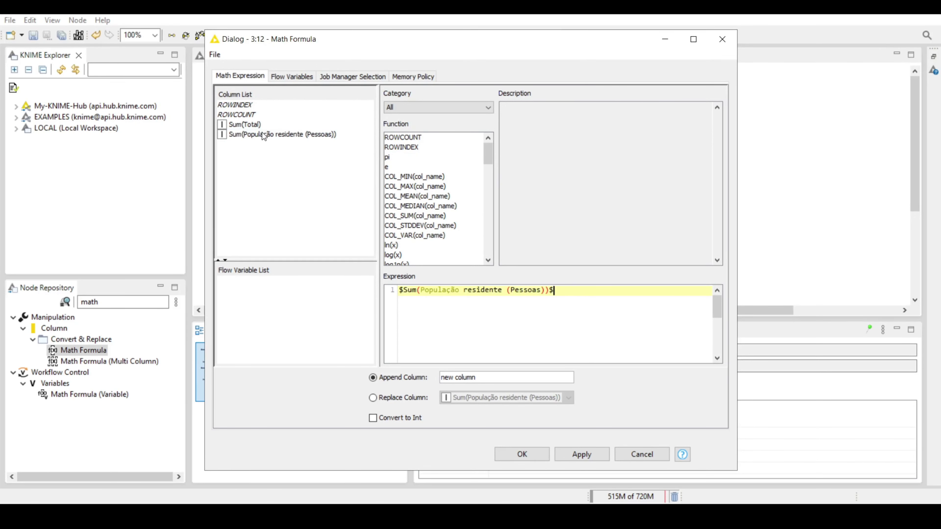
pyautogui.write('/')
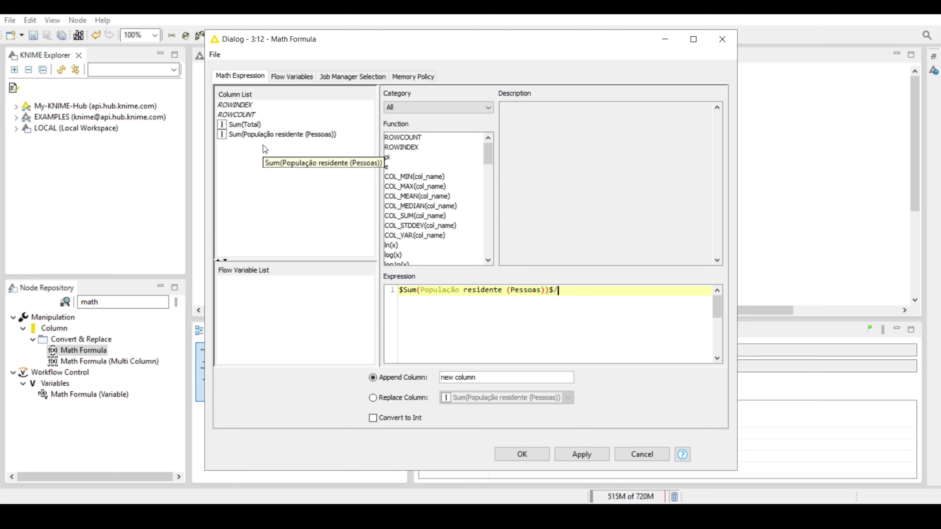
pyautogui.doubleClick(249, 125)
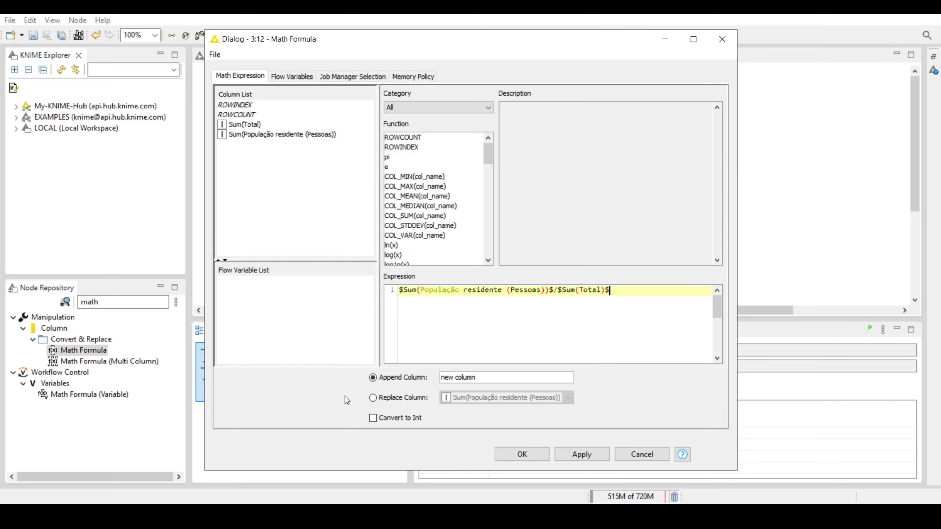
pyautogui.moveTo(479, 380); pyautogui.dragTo(424, 373)
pyautogui.write('media_ocupantes_domicilios')
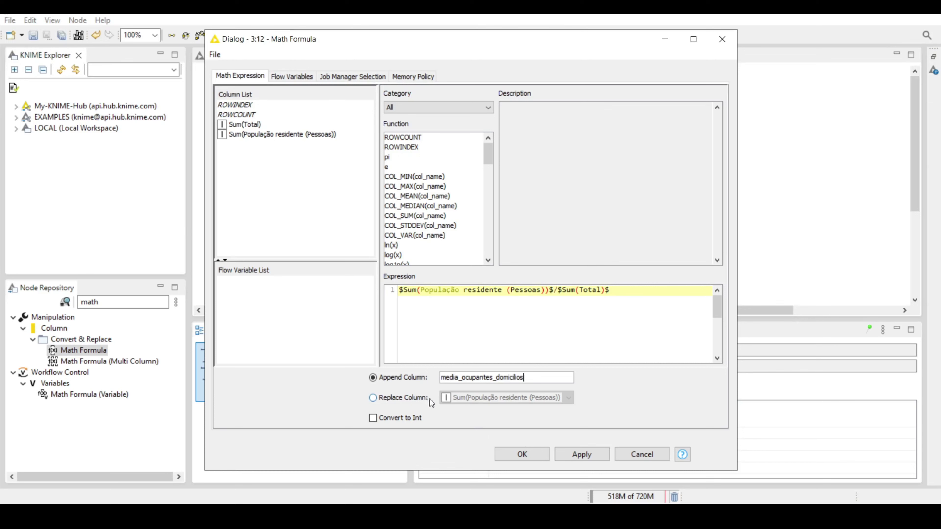
pyautogui.click(538, 458)
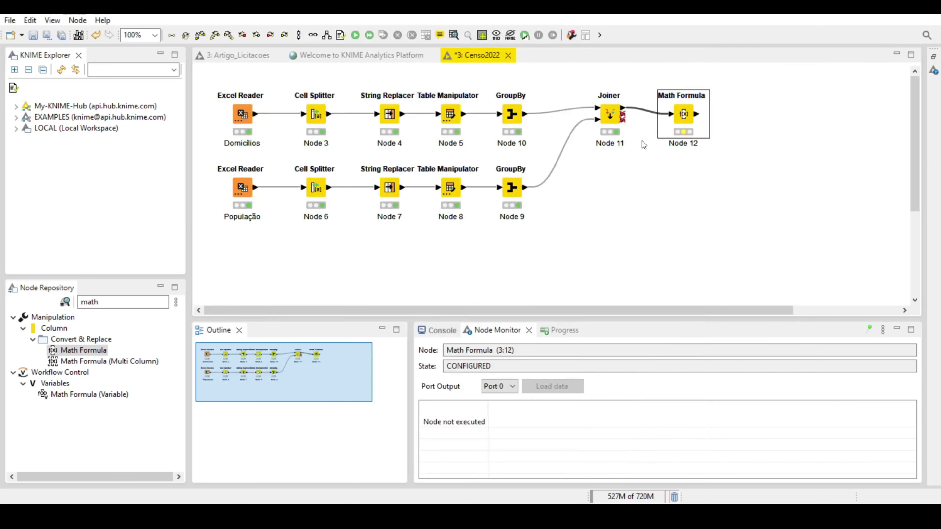
# Execute the Math Formula node and review its output table with the Sum(Total) and media_ocupantes_domicilios columns widened.
pyautogui.rightClick(684, 119)
pyautogui.click(718, 143)
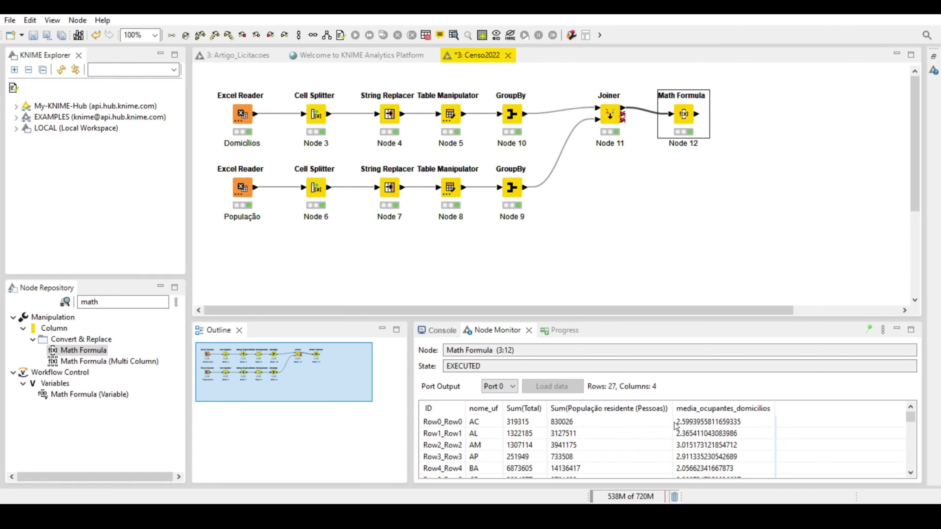
pyautogui.rightClick(685, 115)
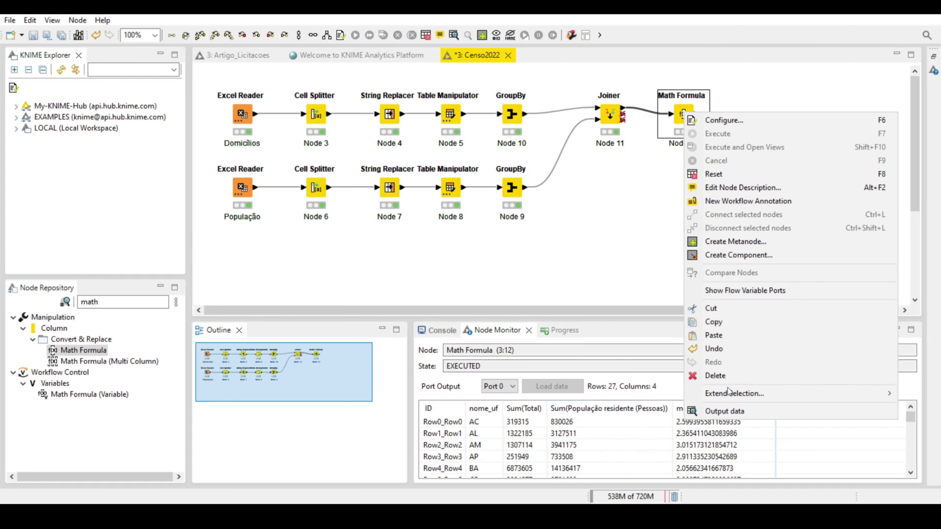
pyautogui.click(725, 417)
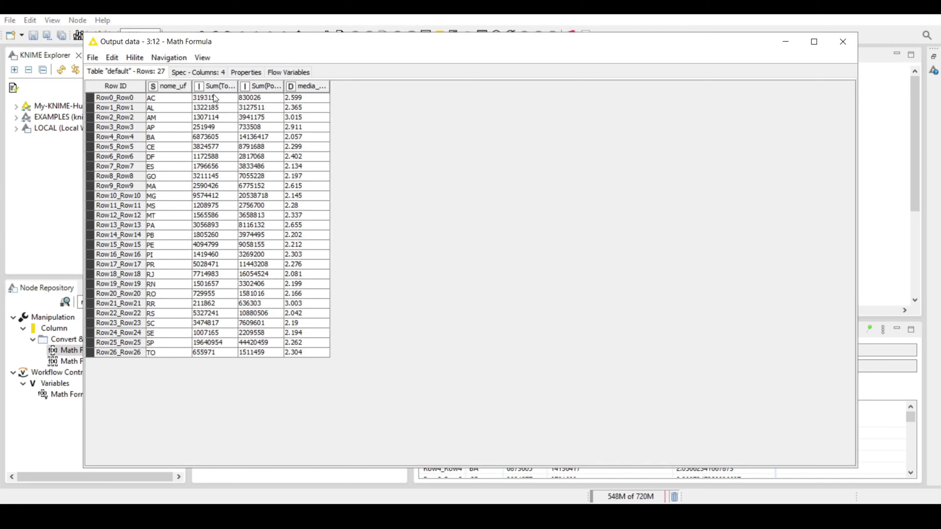
pyautogui.moveTo(238, 88); pyautogui.dragTo(298, 88)
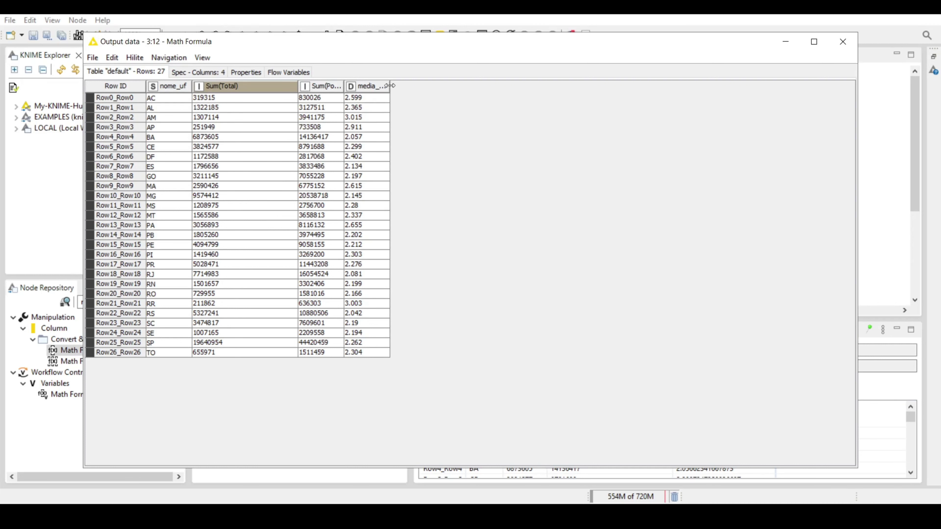
pyautogui.moveTo(390, 86); pyautogui.dragTo(512, 111)
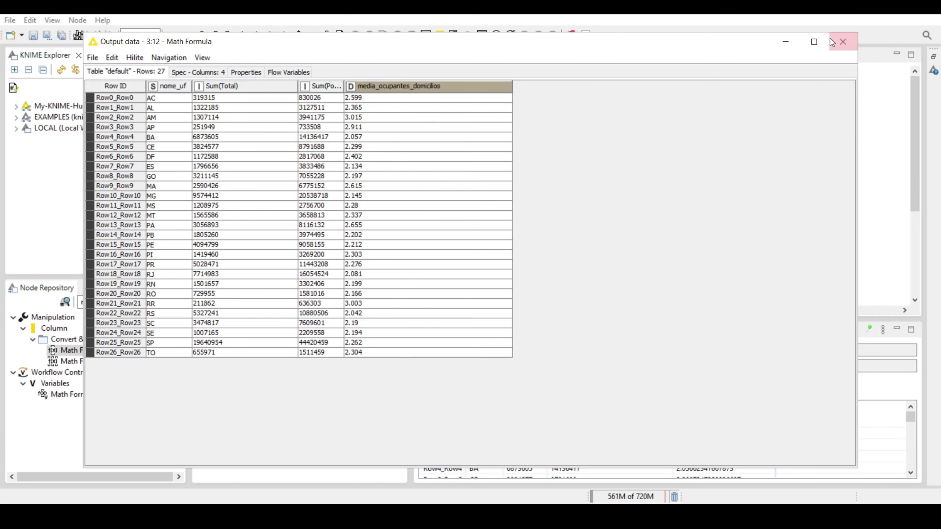
pyautogui.click(843, 42)
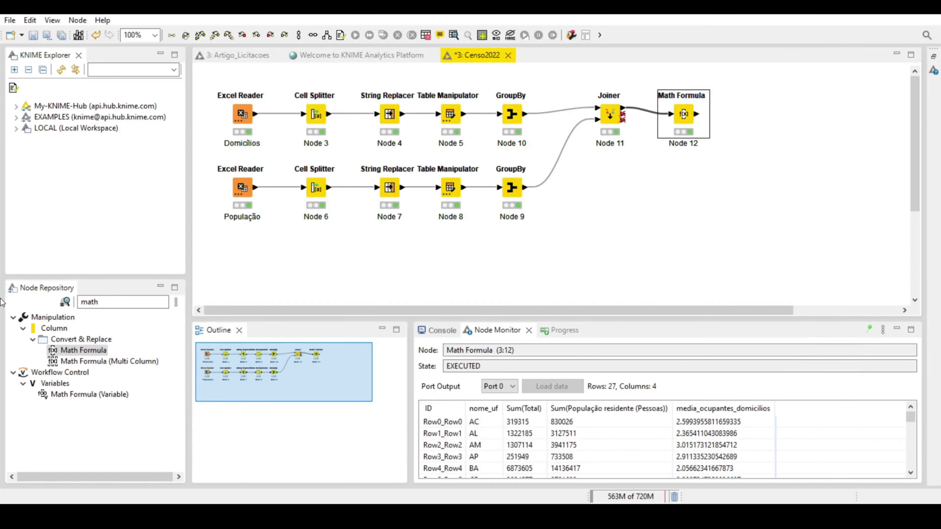
# Find the JavaScript Bar Chart node by searching for "bar c" and add it after the Math Formula.
pyautogui.click(113, 301)
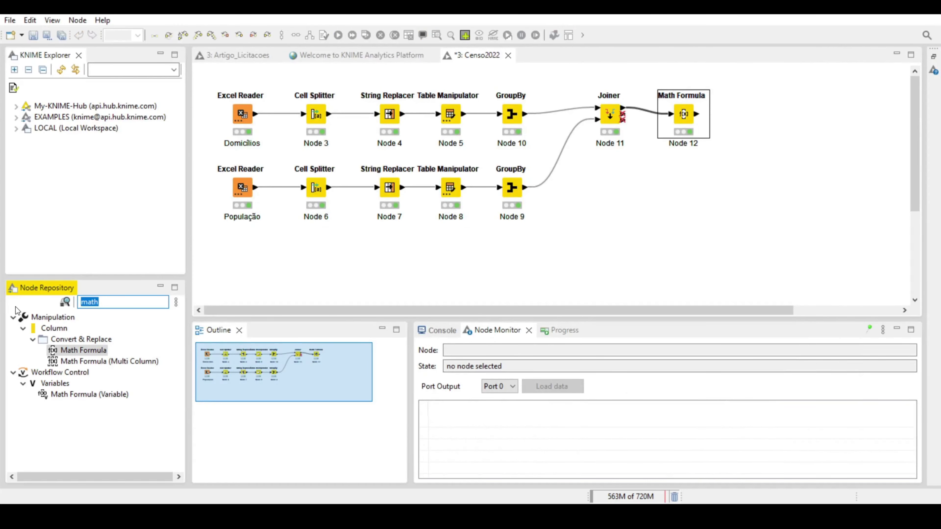
pyautogui.write('bar c')
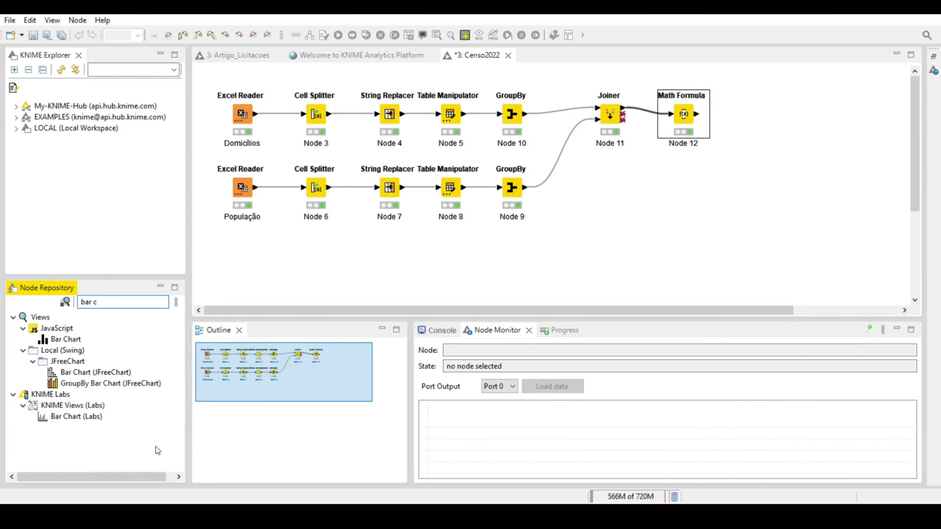
pyautogui.moveTo(47, 341); pyautogui.dragTo(755, 108)
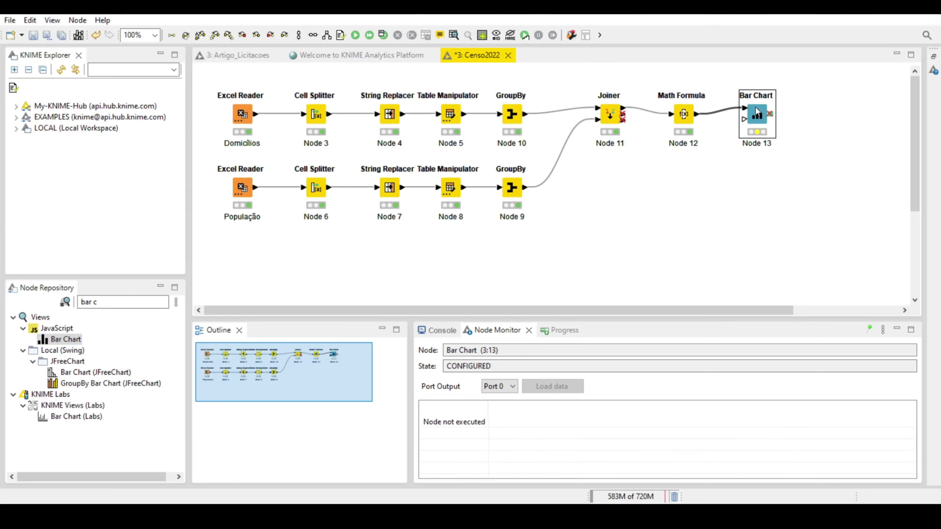
# Configure the Bar Chart with nome_uf as category, Sum aggregation, only media_ocupantes_domicilios included, and bars sorted alphabetically.
pyautogui.doubleClick(756, 111)
pyautogui.click(486, 174)
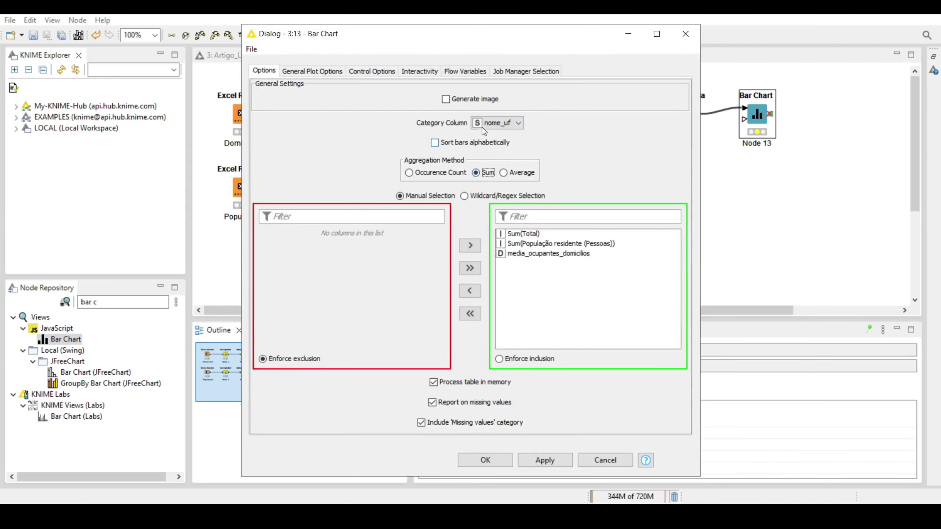
pyautogui.click(490, 123)
pyautogui.click(492, 136)
pyautogui.click(473, 319)
pyautogui.click(297, 255)
pyautogui.doubleClick(296, 254)
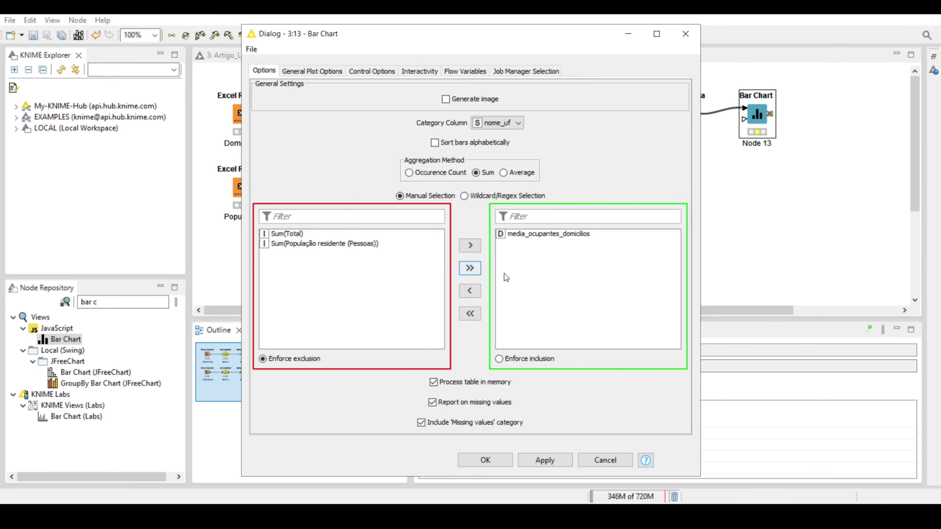
pyautogui.click(435, 144)
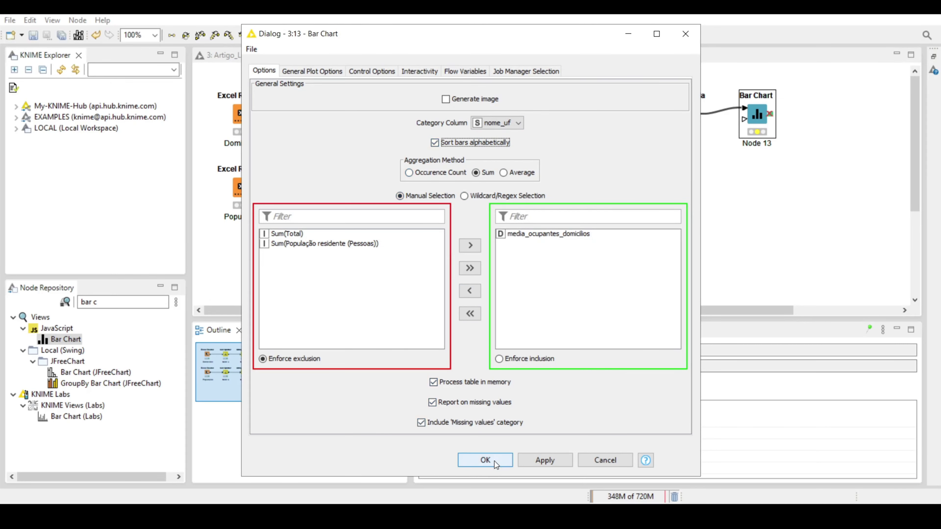
pyautogui.click(485, 460)
# Turn off alphabetical bar sorting in the Bar Chart's configuration.
pyautogui.doubleClick(755, 116)
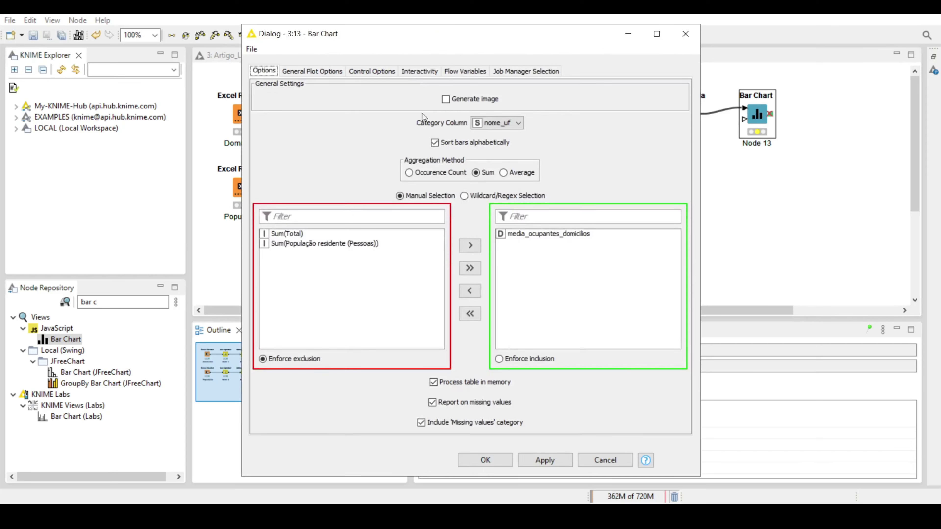
pyautogui.click(444, 143)
pyautogui.click(488, 462)
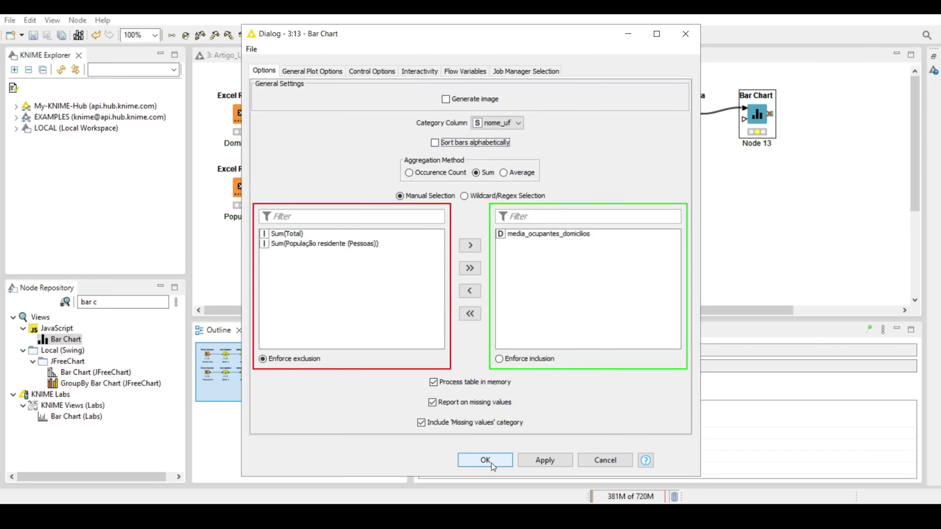
# Execute the Bar Chart with its view open and widen the chart window to examine the average occupants per state.
pyautogui.rightClick(757, 114)
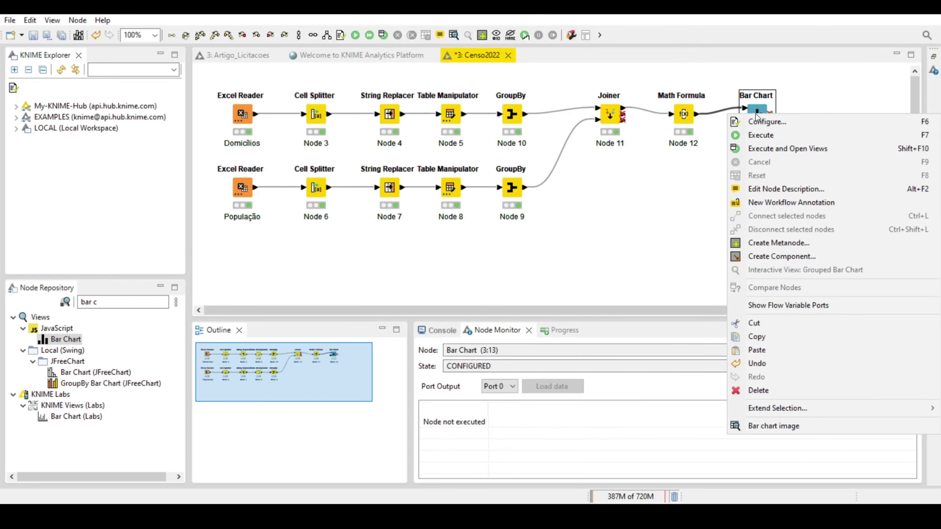
pyautogui.click(787, 145)
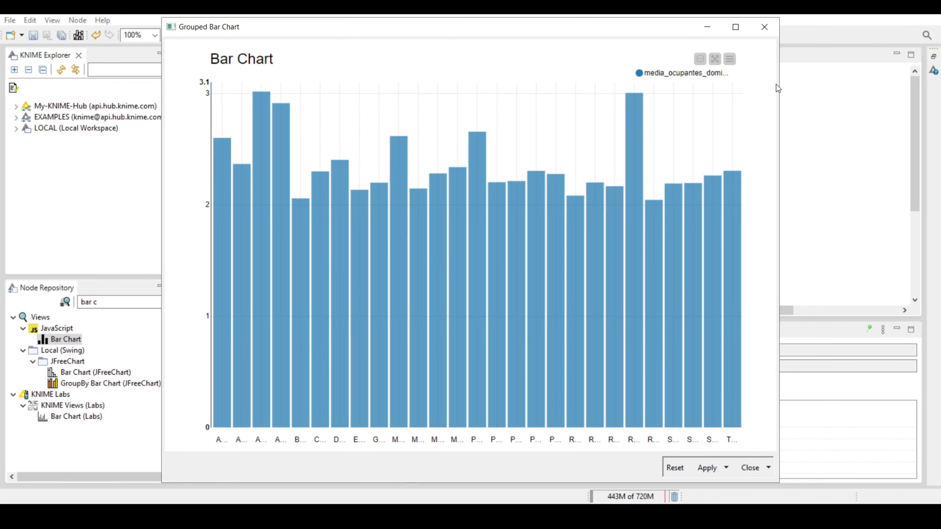
pyautogui.moveTo(781, 86); pyautogui.dragTo(858, 85)
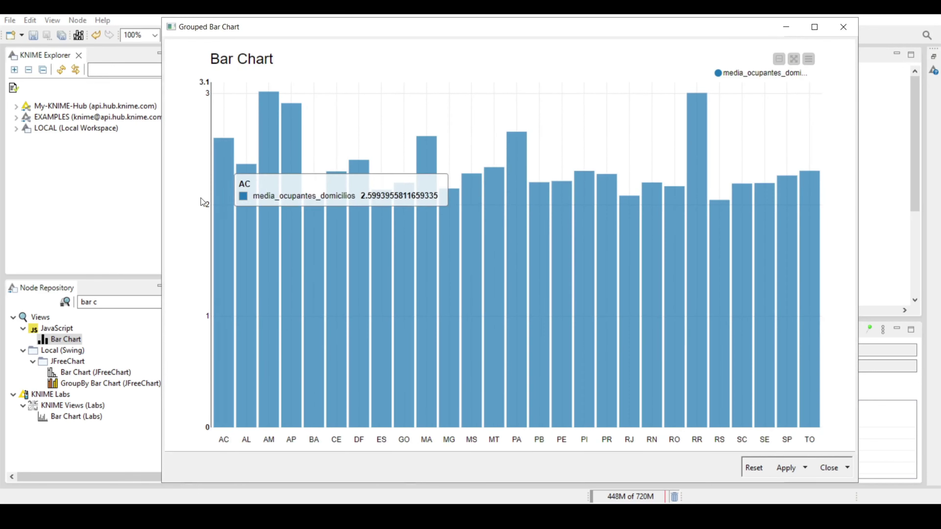
pyautogui.moveTo(164, 199); pyautogui.dragTo(94, 195)
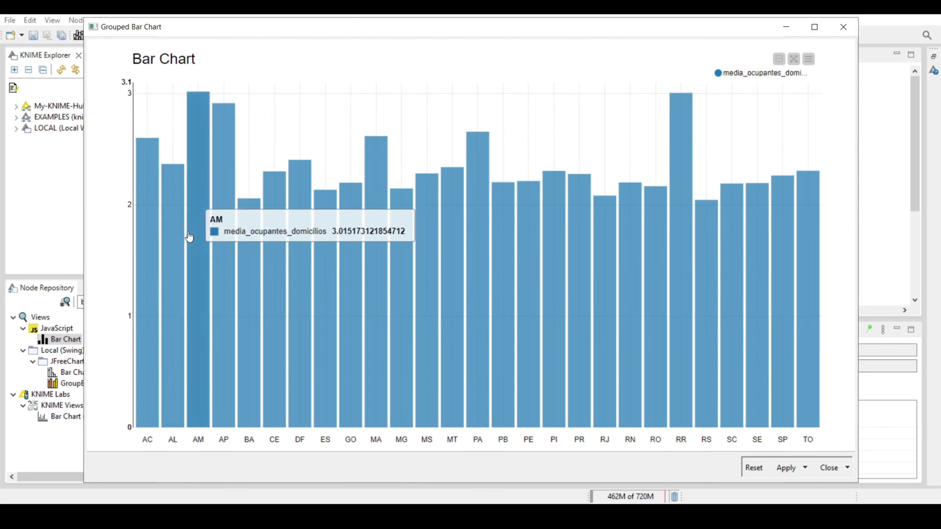
pyautogui.moveTo(298, 187)
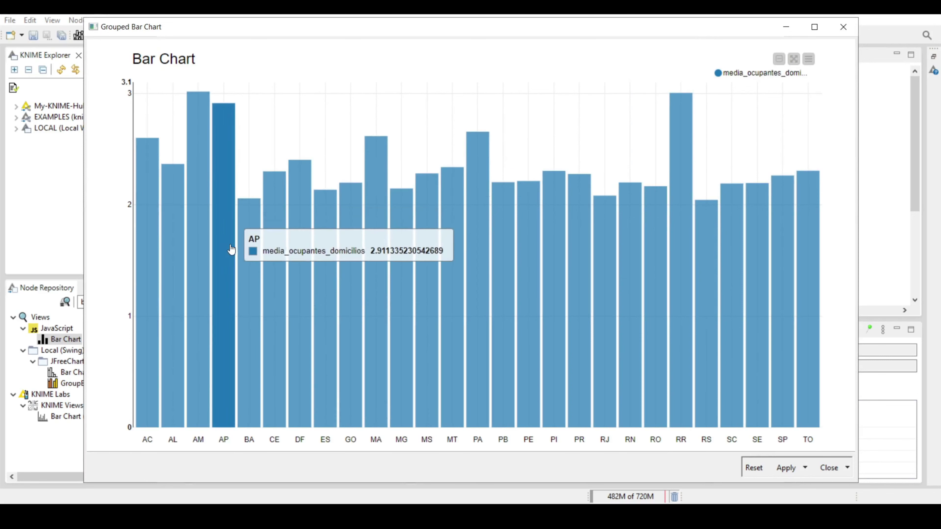
# Inspect the average occupants per household for BA, RR and AM in the bar chart, and close the chart view.
pyautogui.moveTo(245, 243)
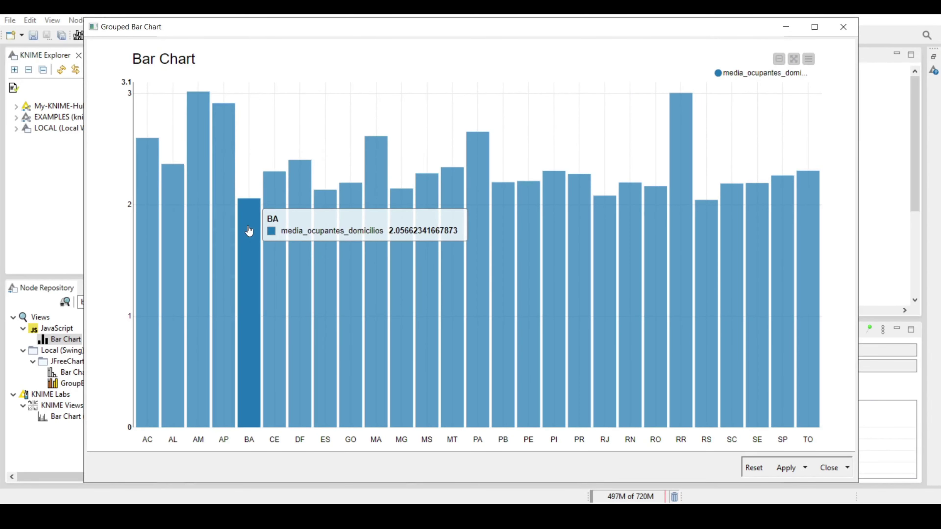
pyautogui.moveTo(700, 234)
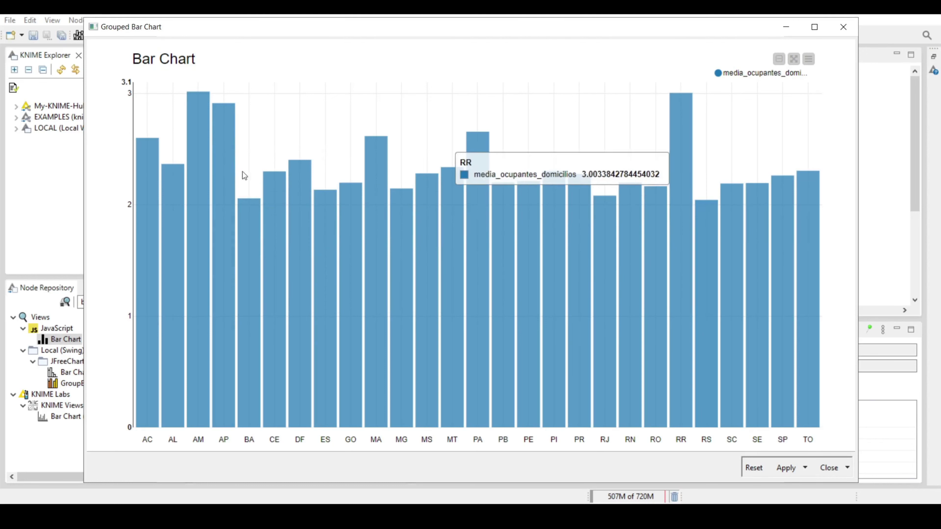
pyautogui.moveTo(194, 130)
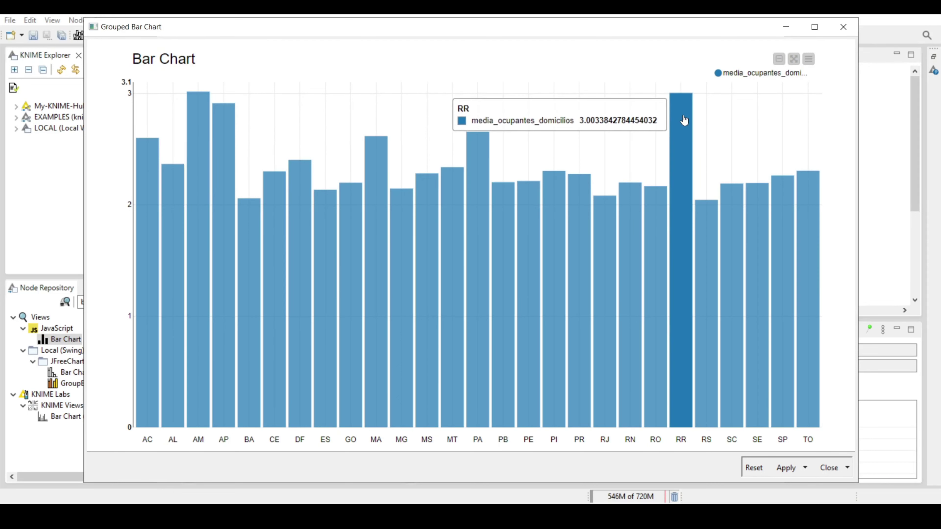
pyautogui.click(843, 23)
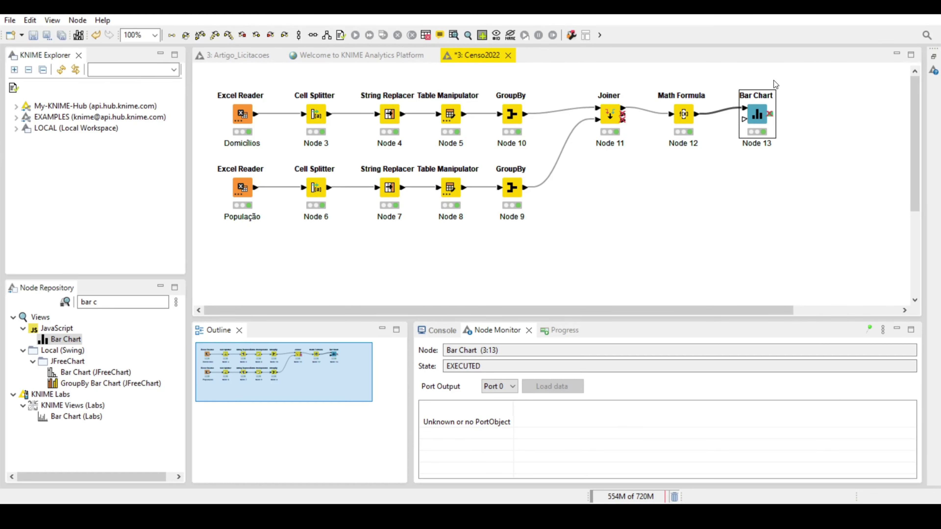
pyautogui.hotkey('alt', 'Tab')
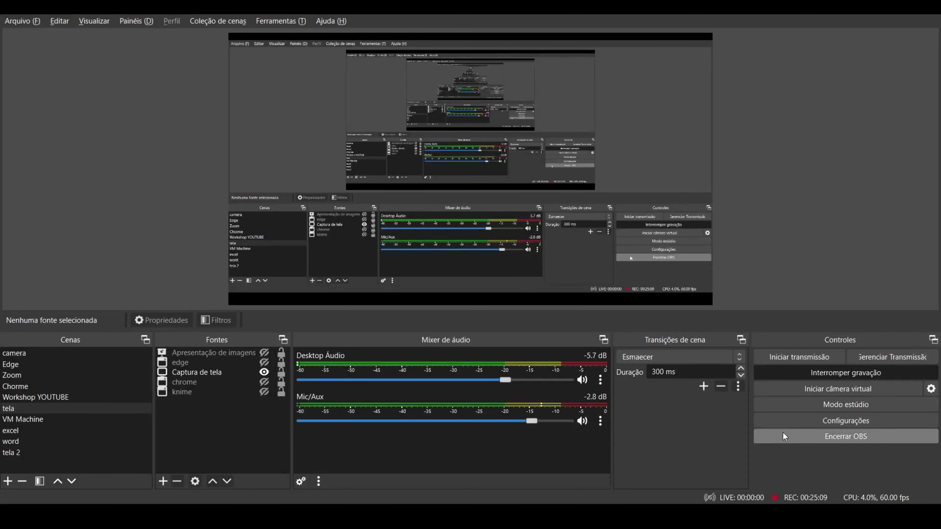
pyautogui.click(807, 375)
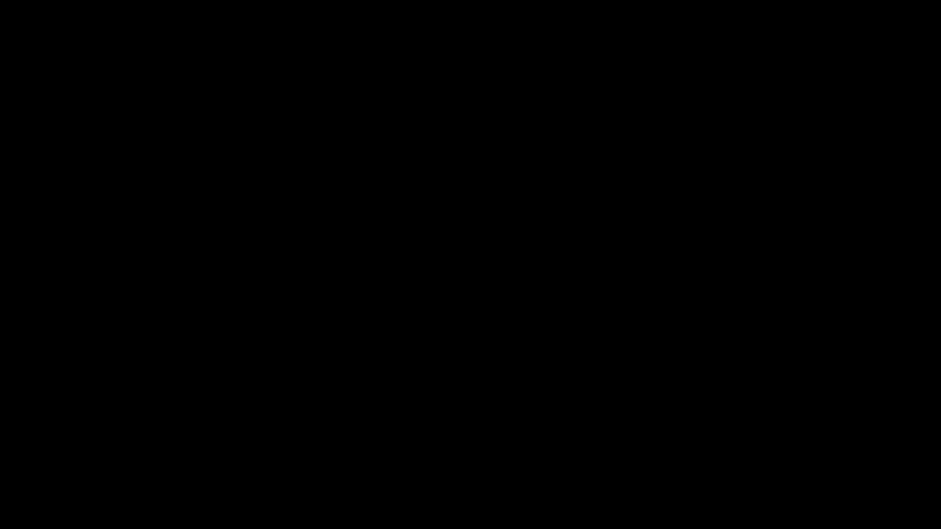